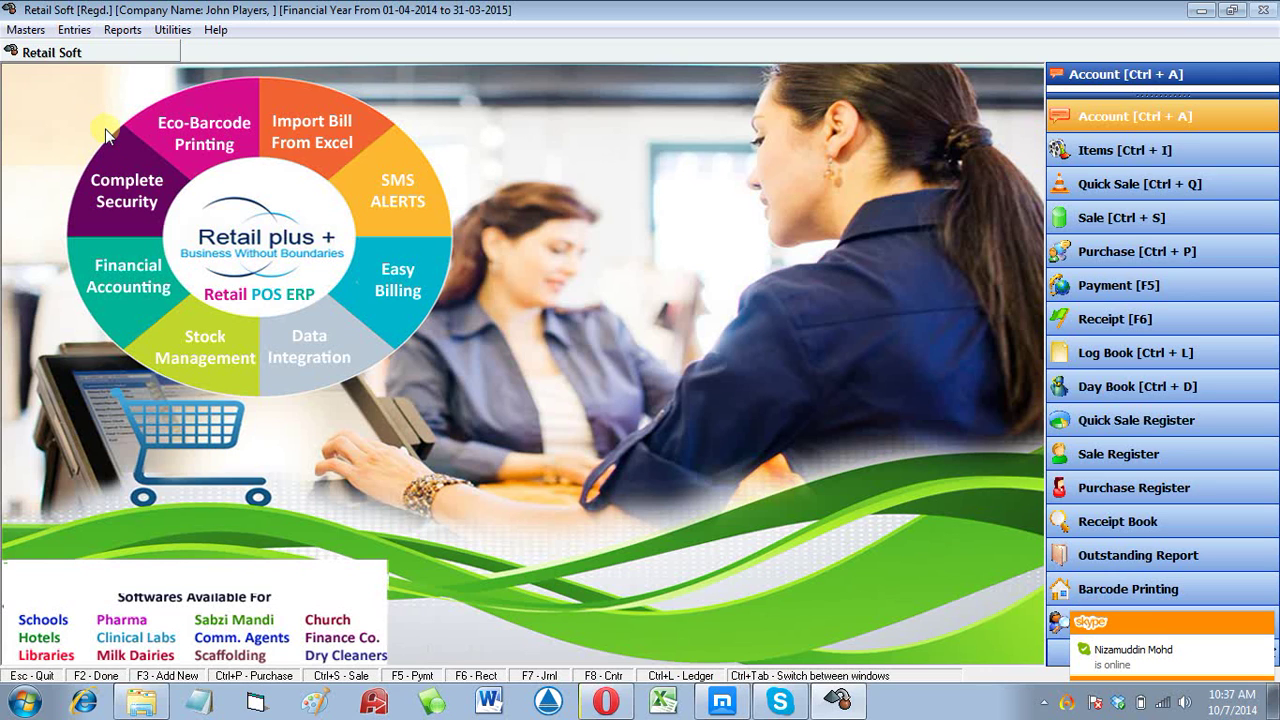
# Step: Open the Address Book from the Masters menu's Account entry
pyautogui.click(24, 30)
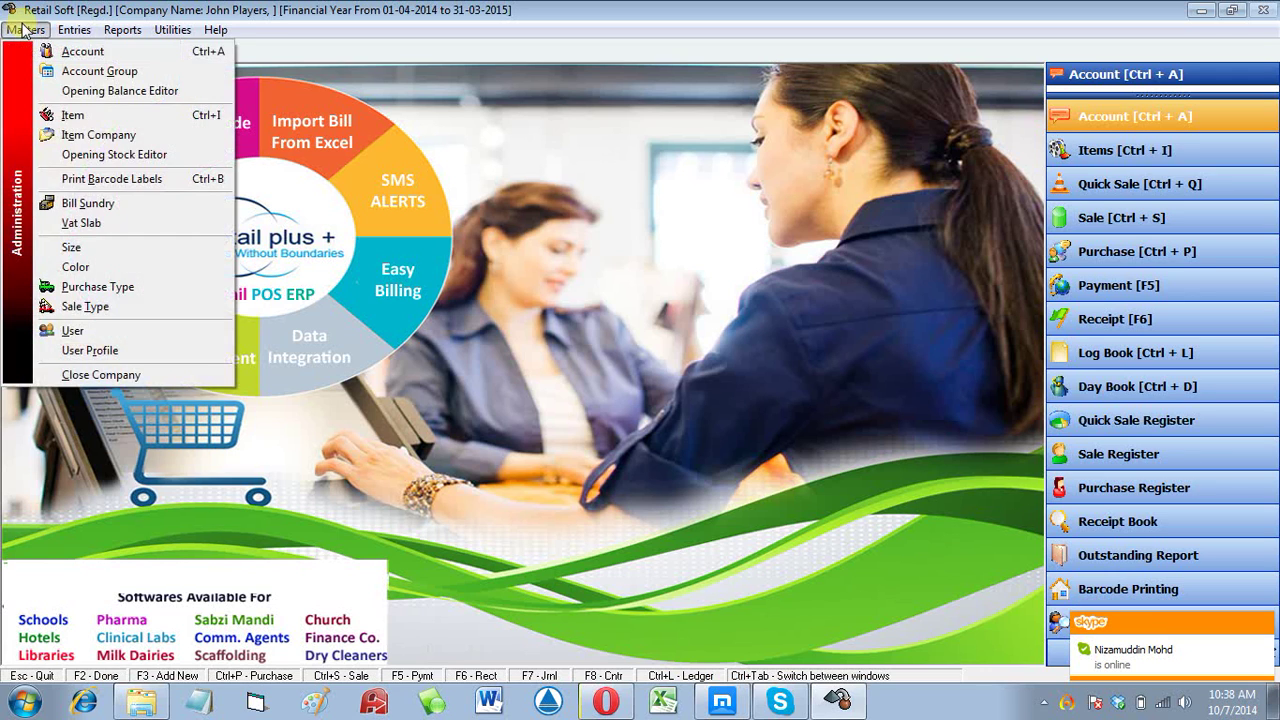
pyautogui.click(90, 55)
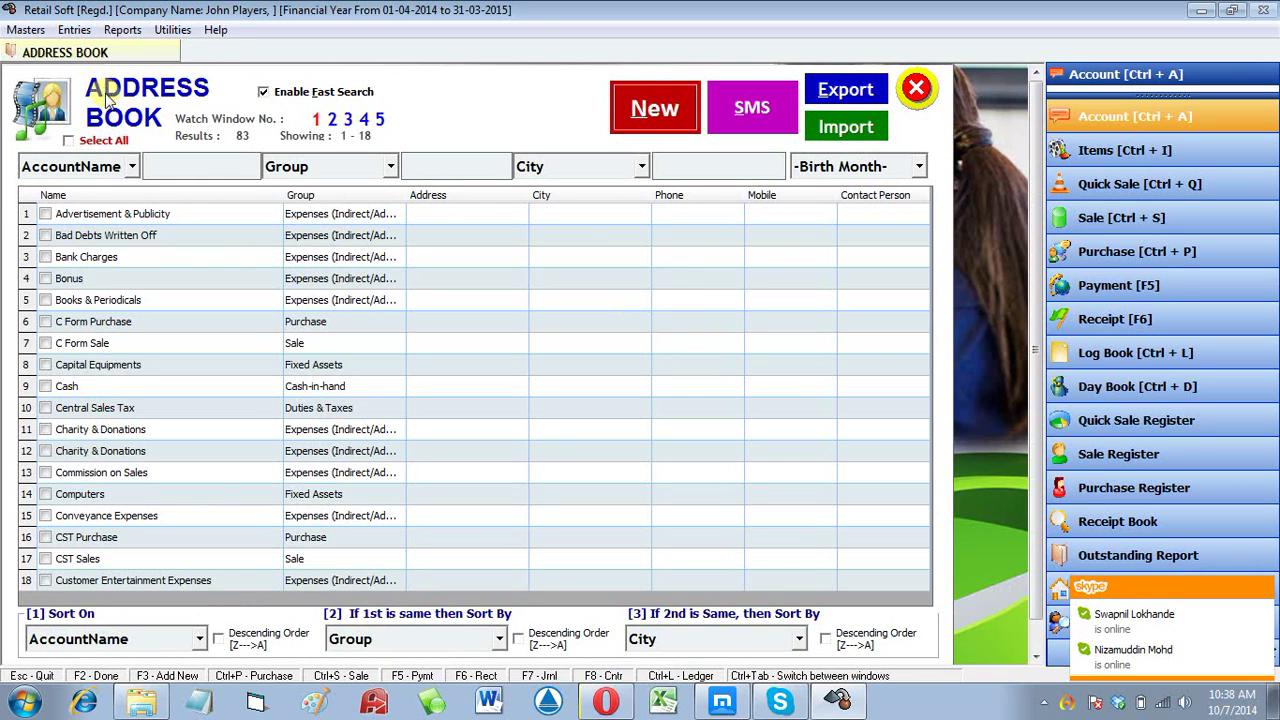
# Step: Select a few accounts including Cash, then start a new account with New
pyautogui.click(398, 303)
pyautogui.click(402, 364)
pyautogui.click(467, 391)
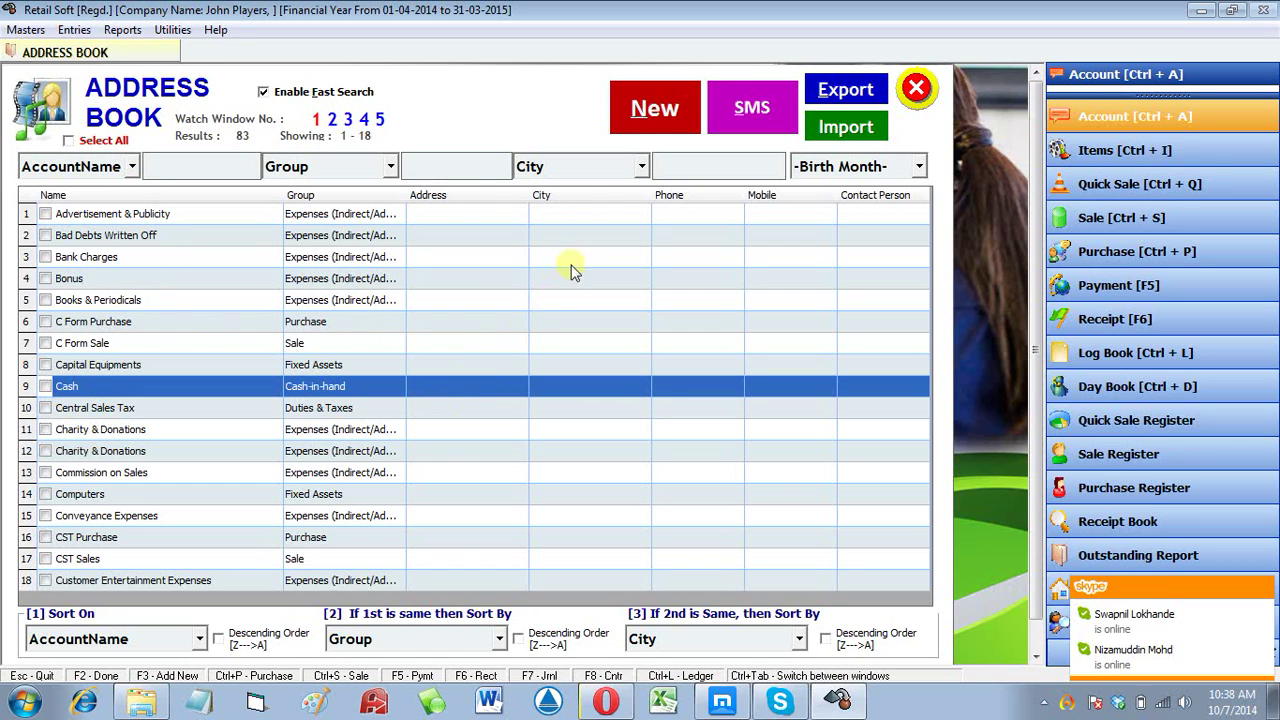
pyautogui.click(652, 112)
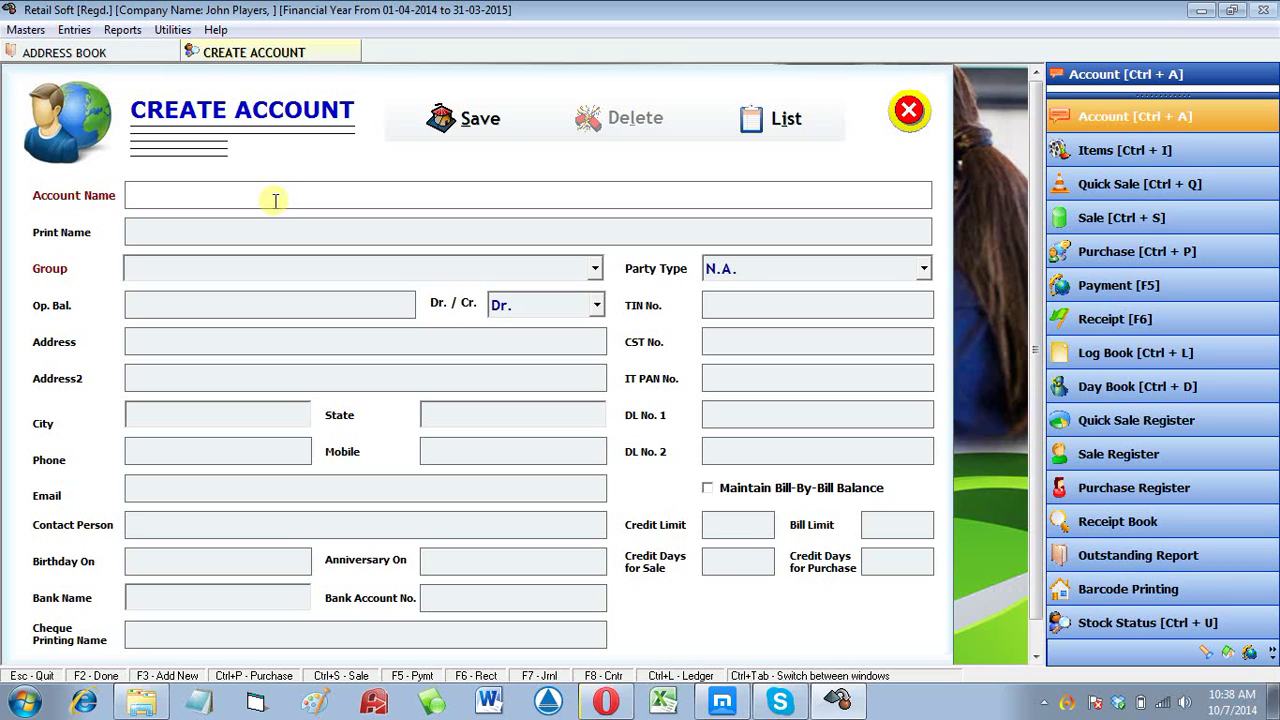
# Step: Enter the customer's full name and set the group to CUSTOMERS
pyautogui.press('Return')
pyautogui.press('Return')
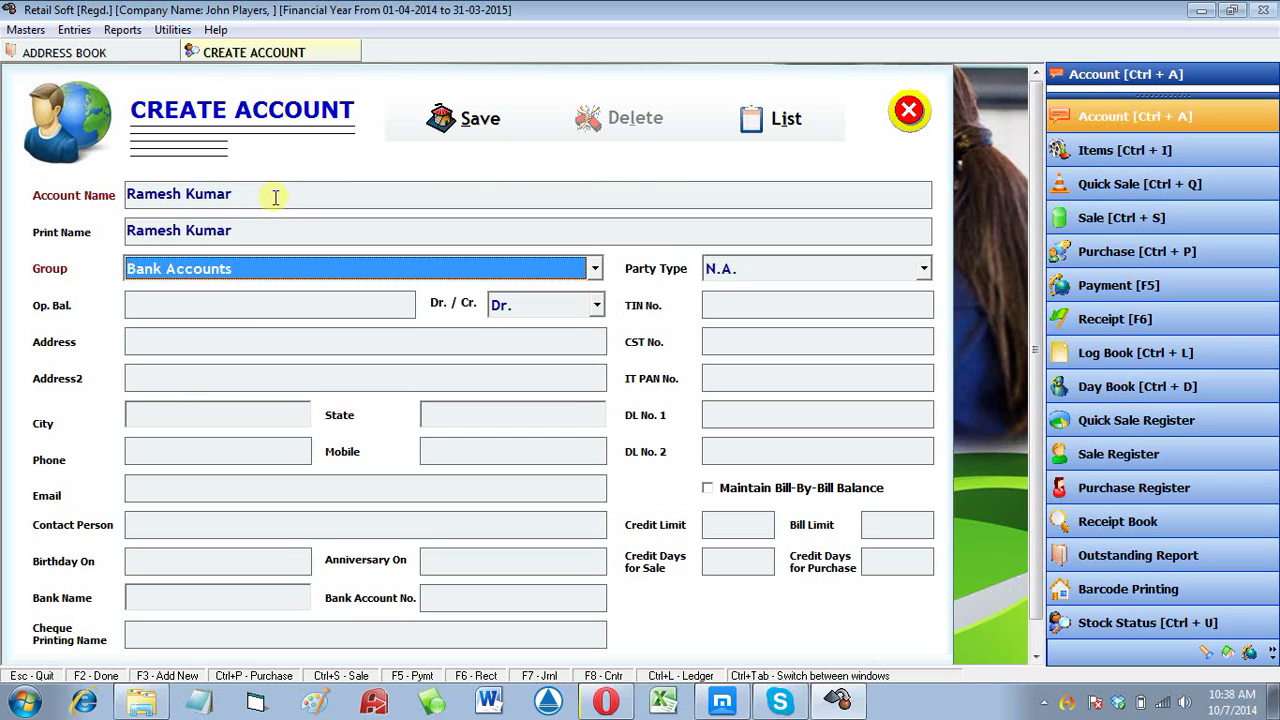
pyautogui.hotkey('alt', 'Down')
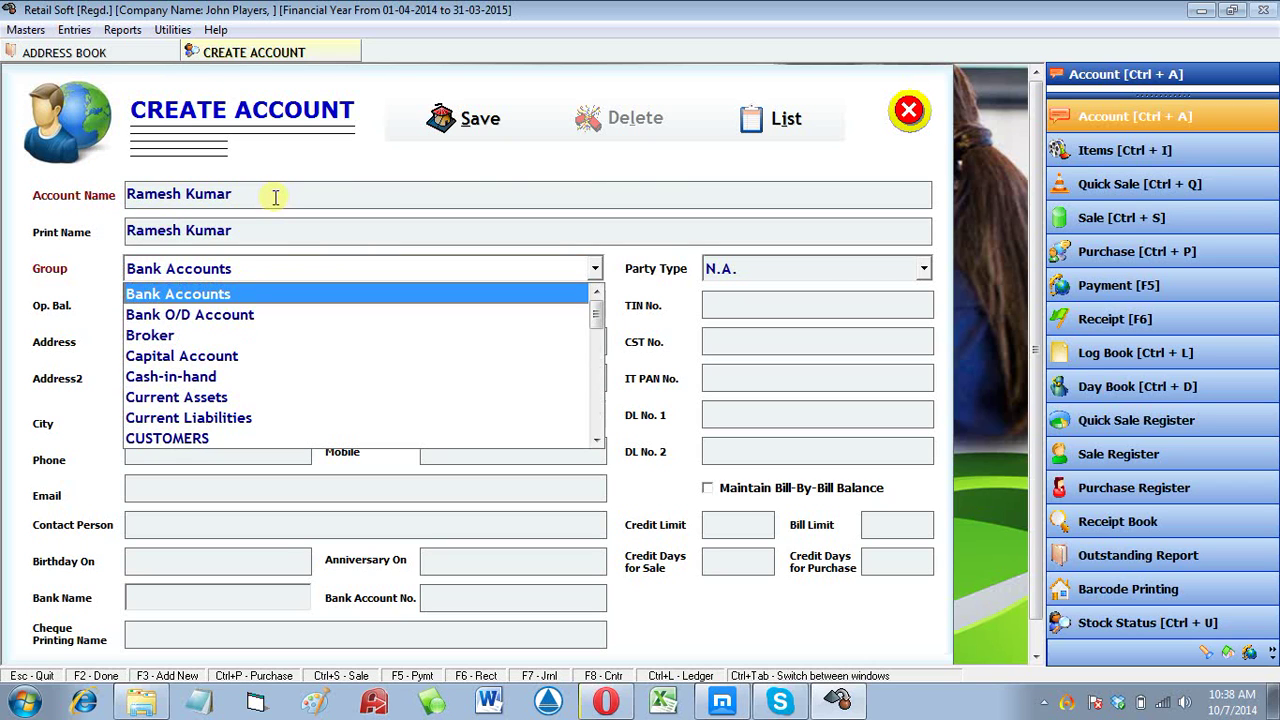
pyautogui.press('Down')
pyautogui.press('Down')
pyautogui.press('Down')
pyautogui.press('Down')
pyautogui.press('Down')
pyautogui.press('Down')
pyautogui.press('Down')
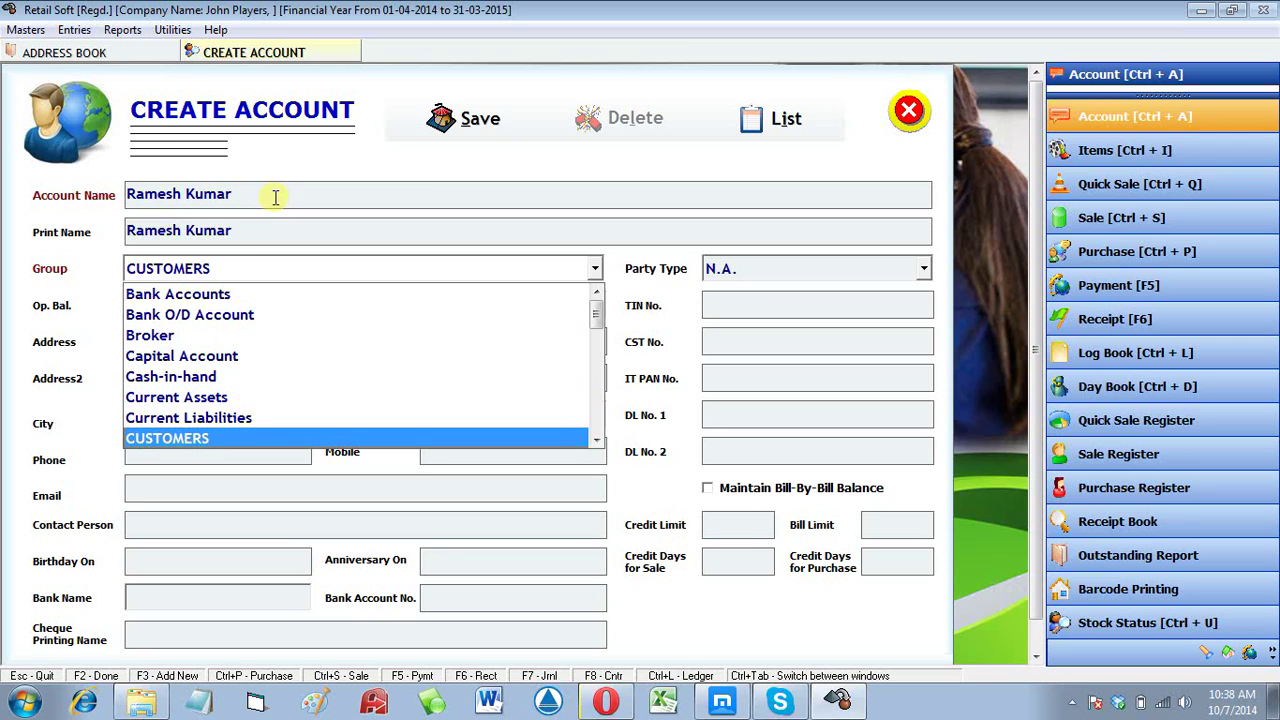
pyautogui.press('Return')
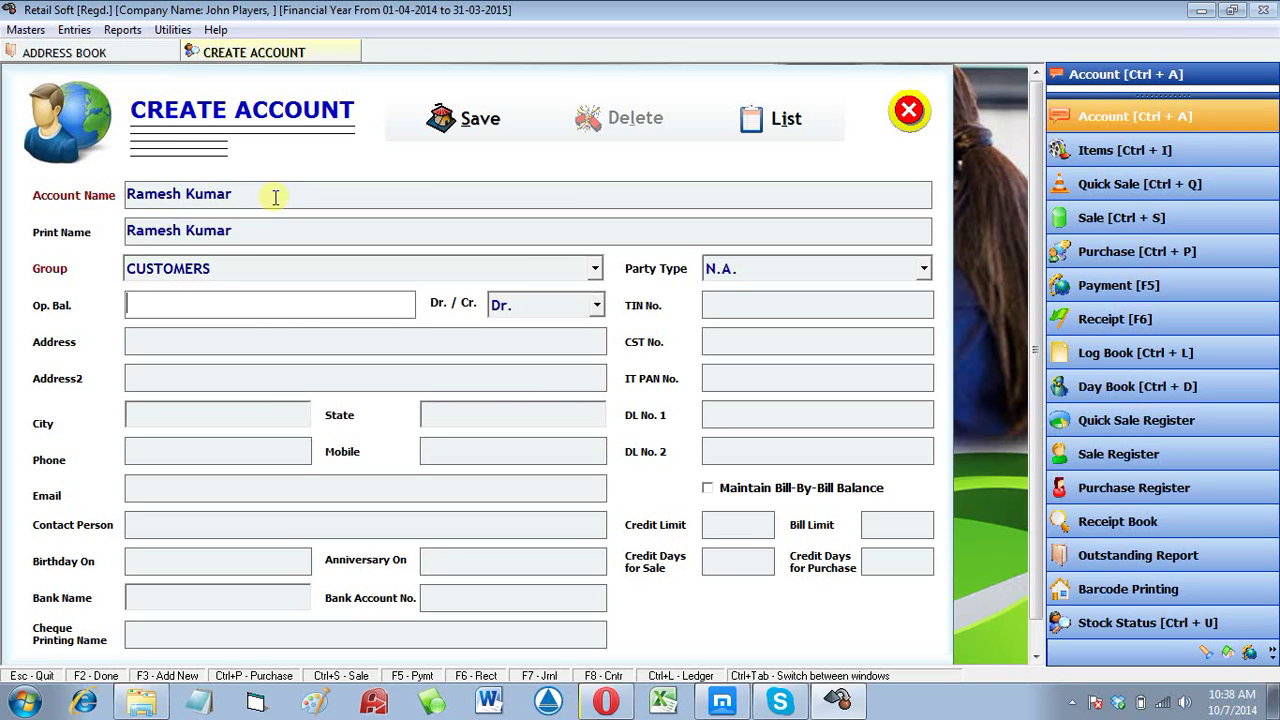
# Step: Enter an opening balance of 12000 Dr, then open the account group editor from Group
pyautogui.write('12000')
pyautogui.press('Return')
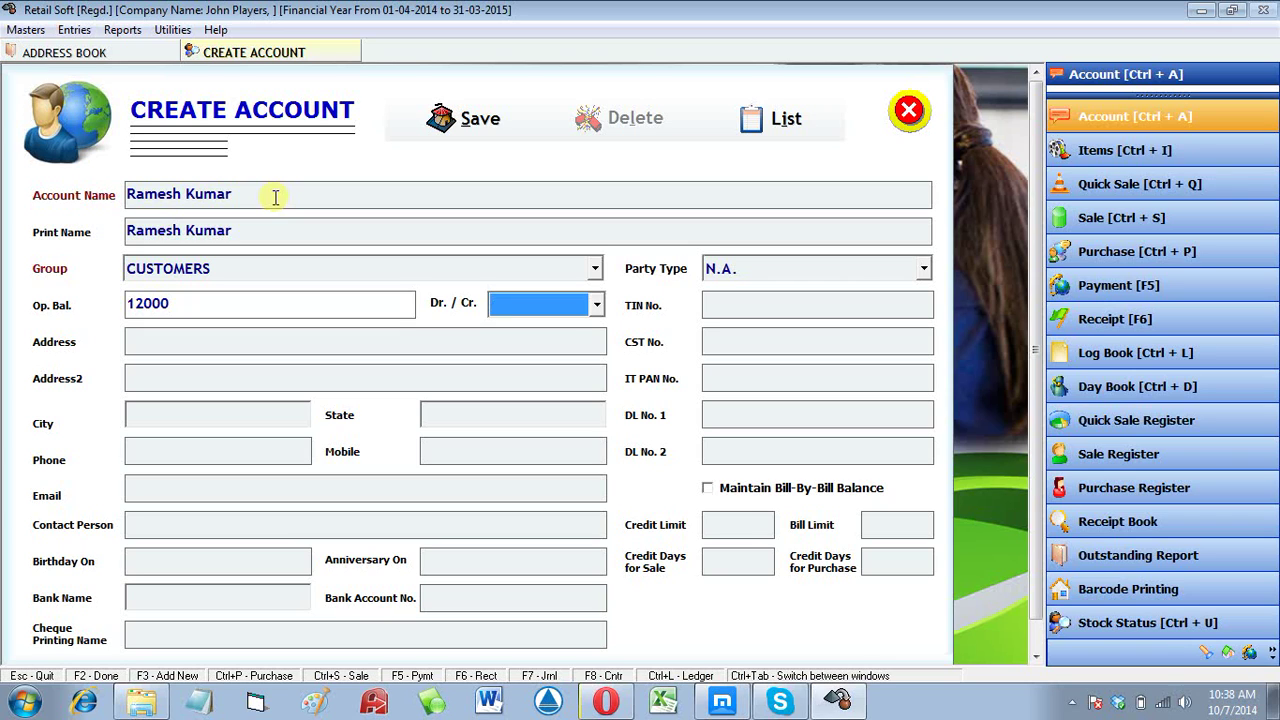
pyautogui.press('Return')
pyautogui.press('Return')
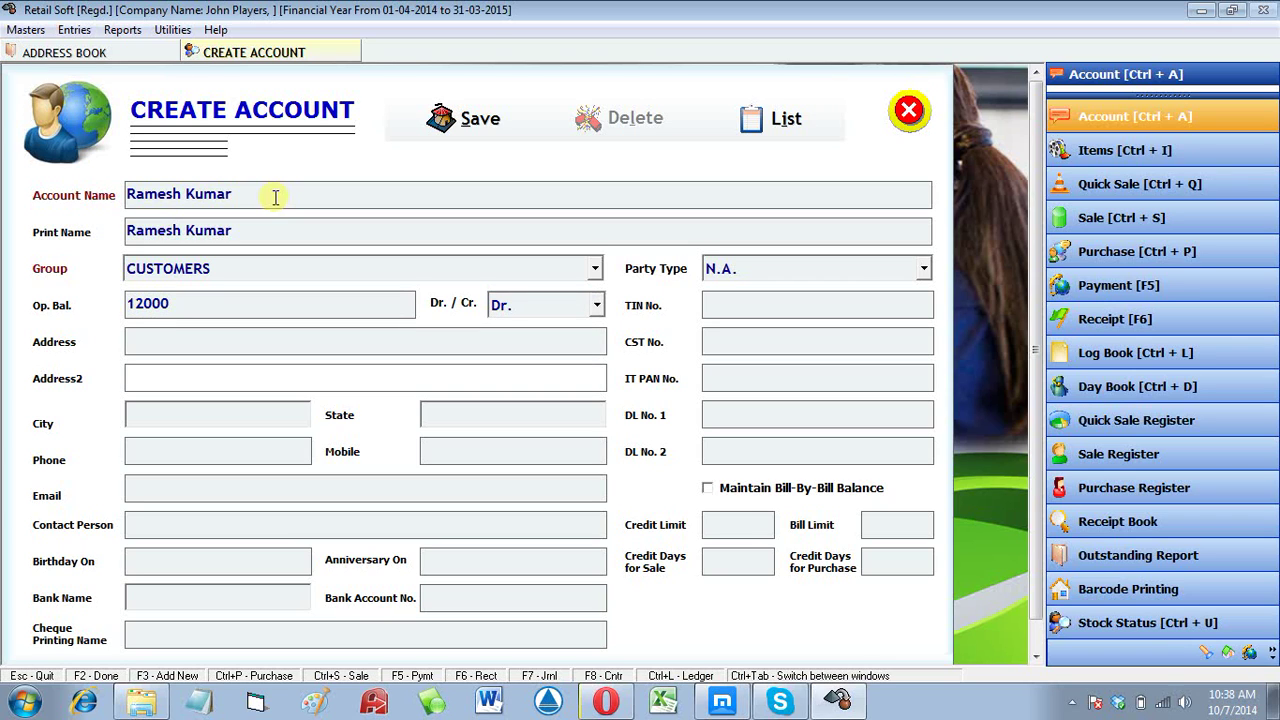
pyautogui.click(300, 303)
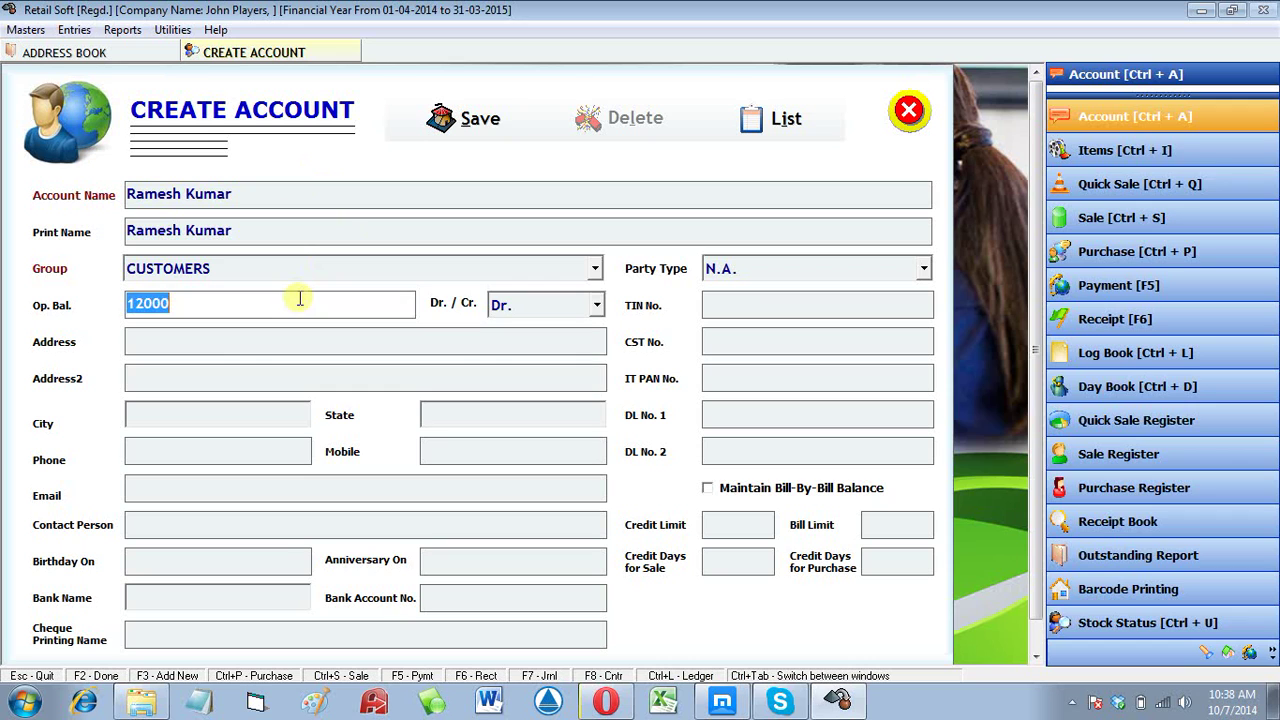
pyautogui.click(303, 271)
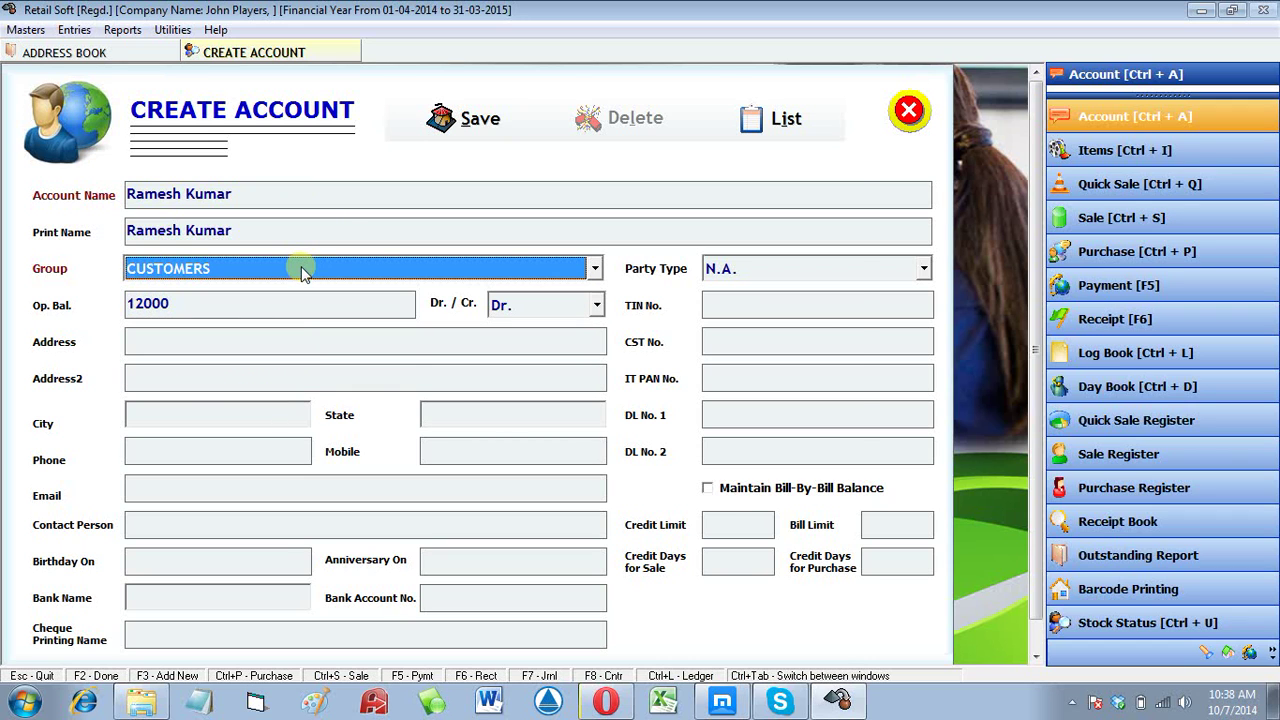
pyautogui.press('F3')
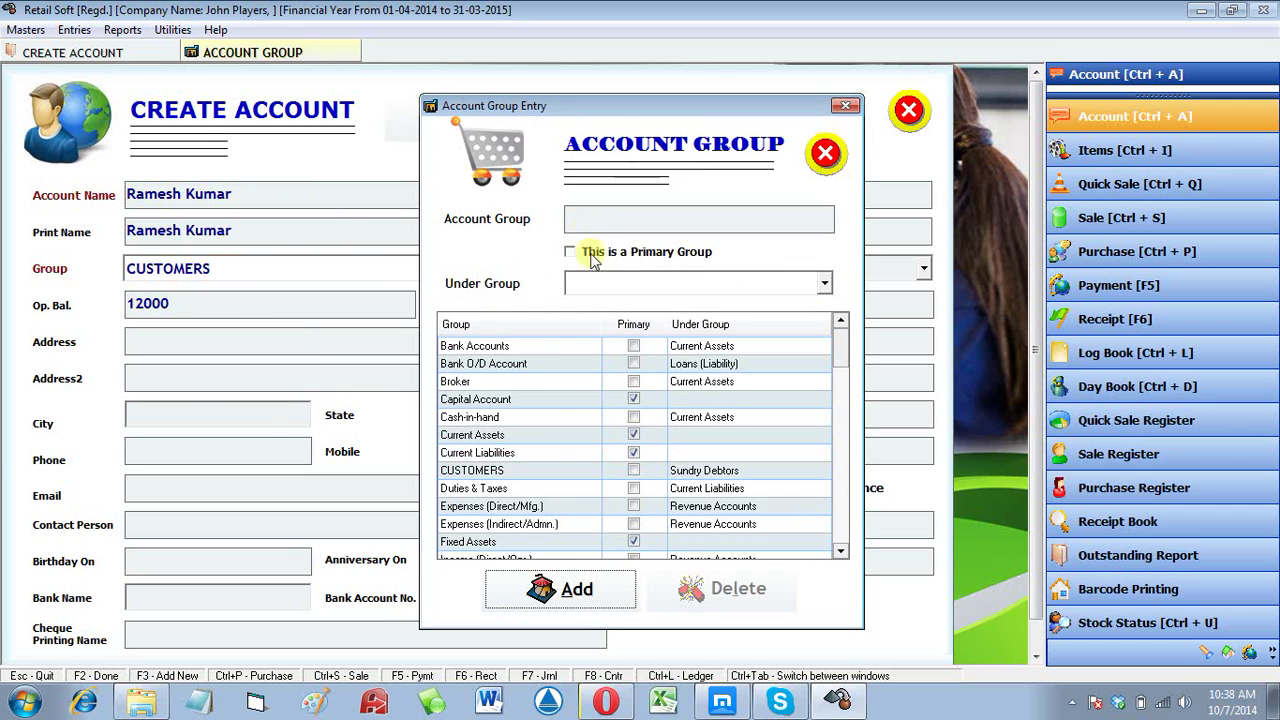
# Step: Save a new account group Railway Station under Sundry Debtors and close the editor
pyautogui.click(540, 589)
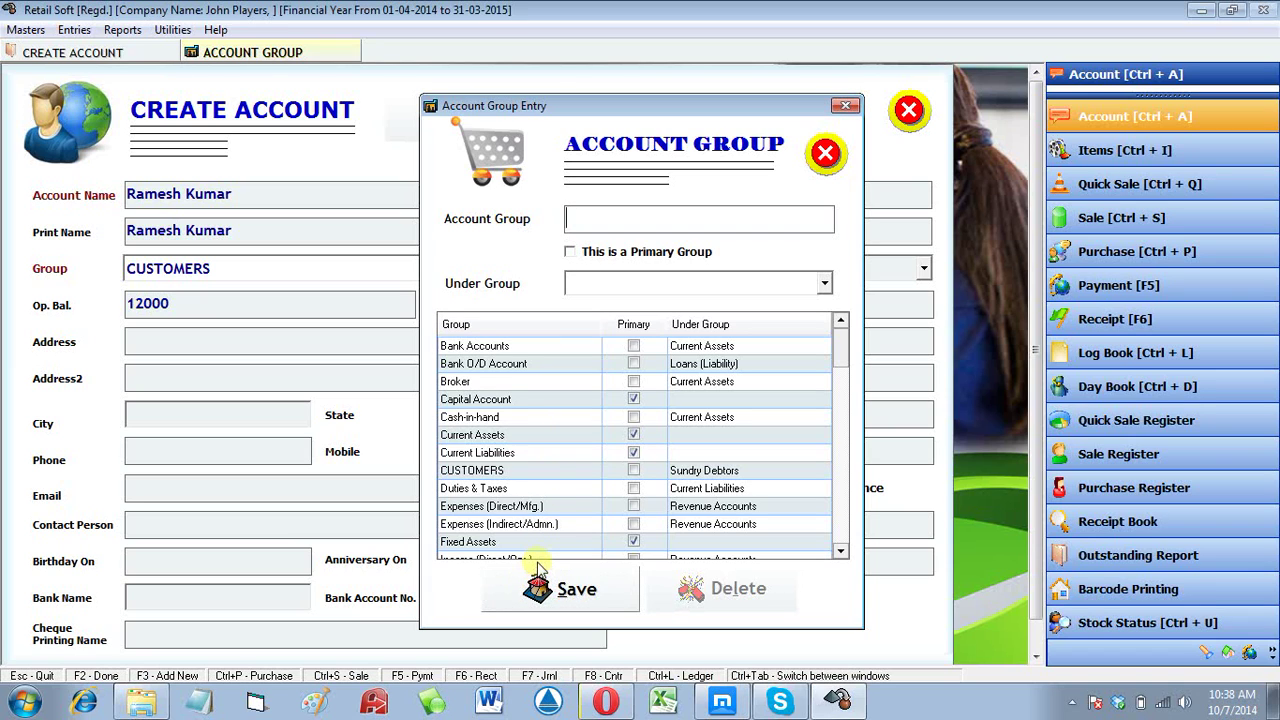
pyautogui.write('Railway Station')
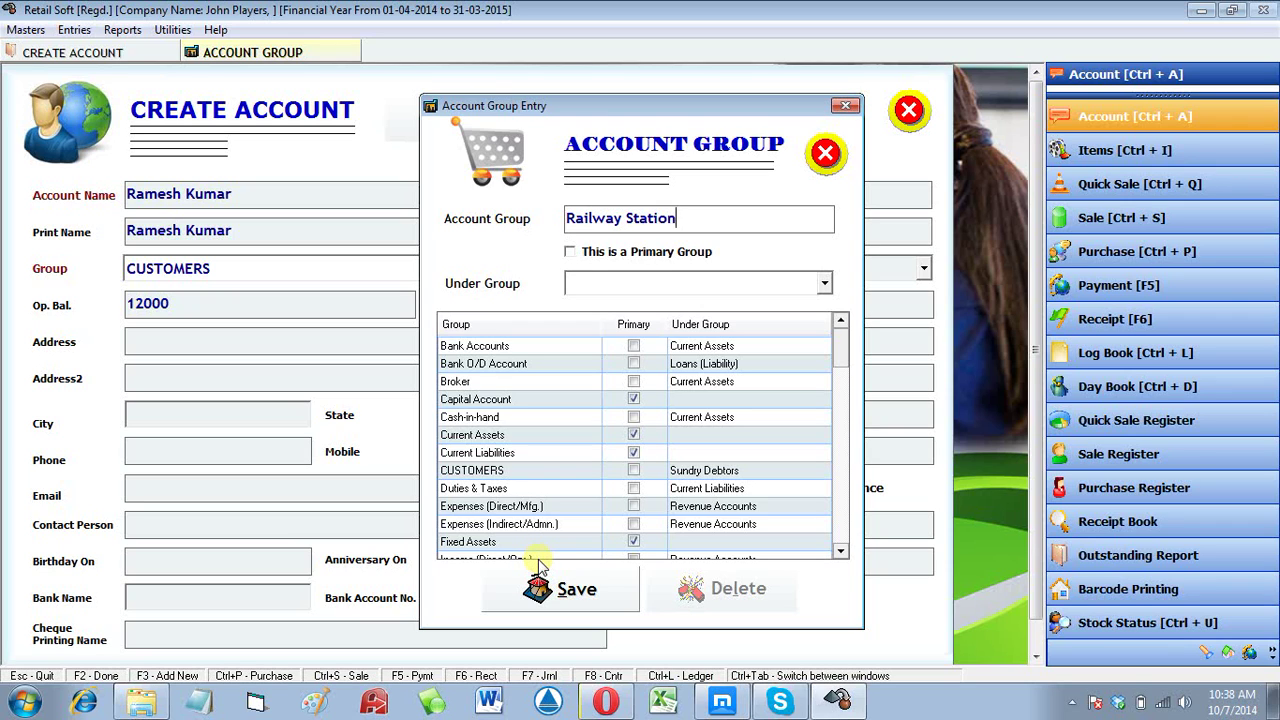
pyautogui.press('Tab')
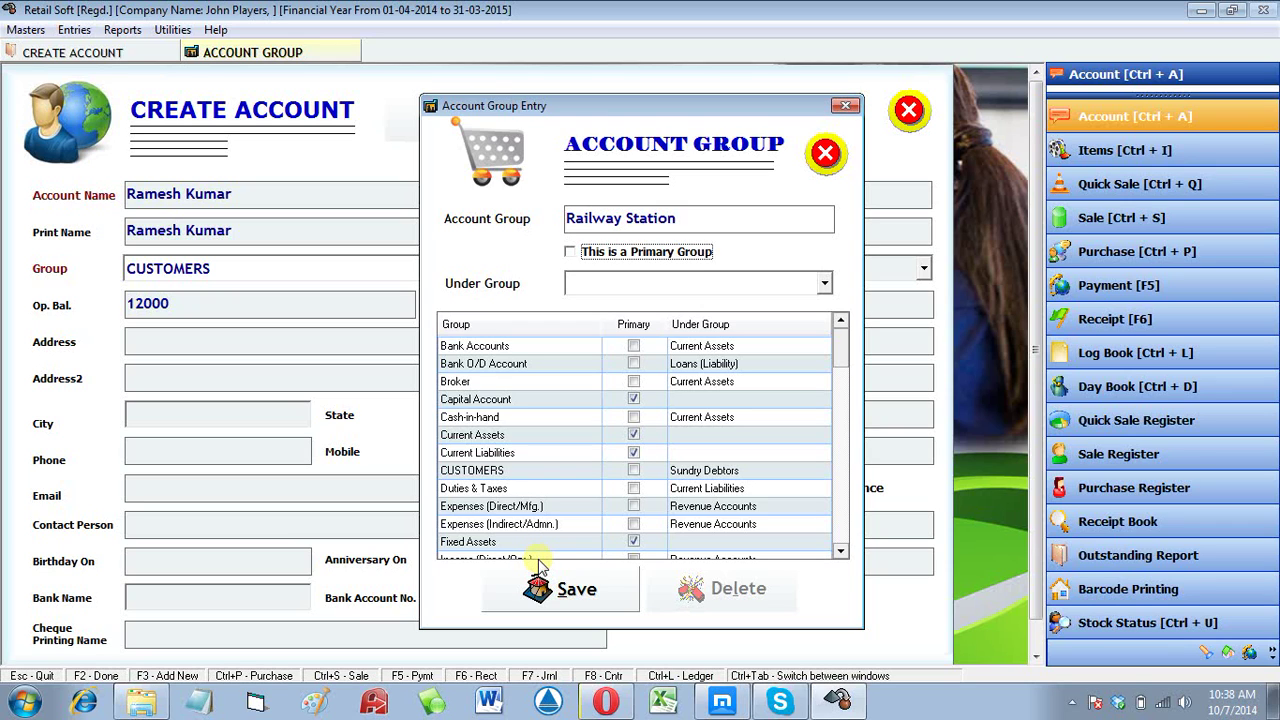
pyautogui.press('Tab')
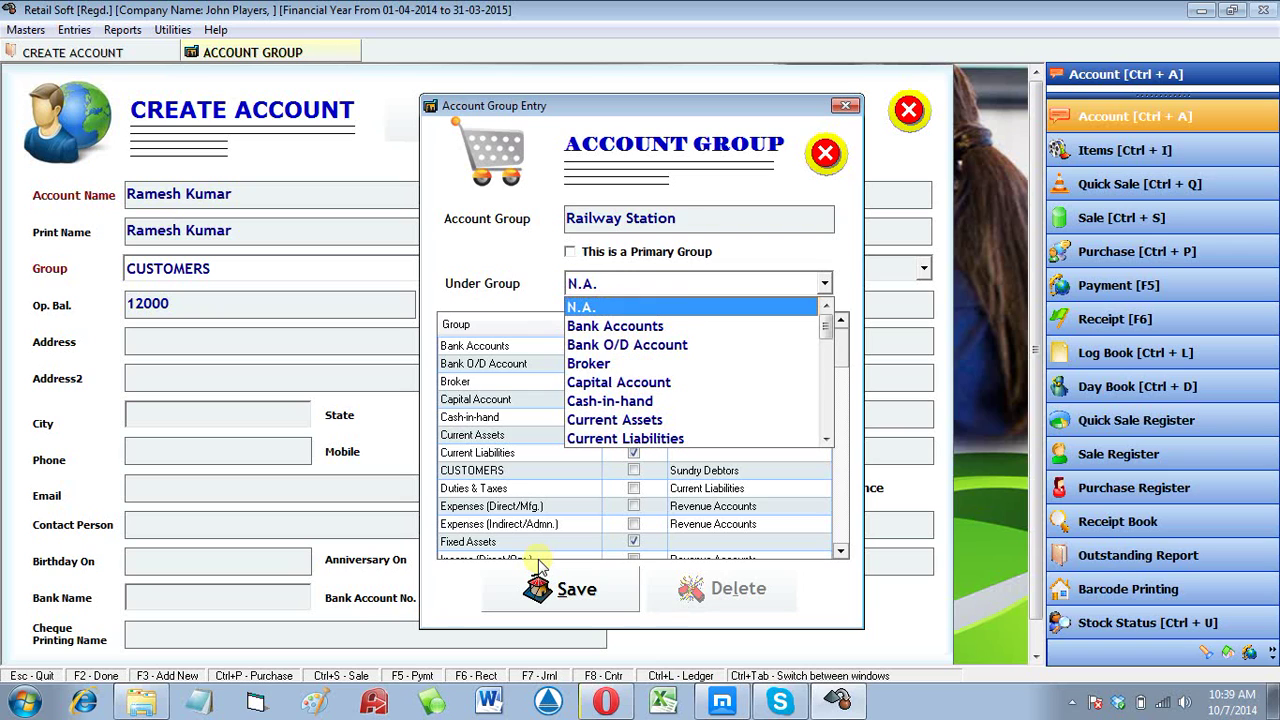
pyautogui.press('s')
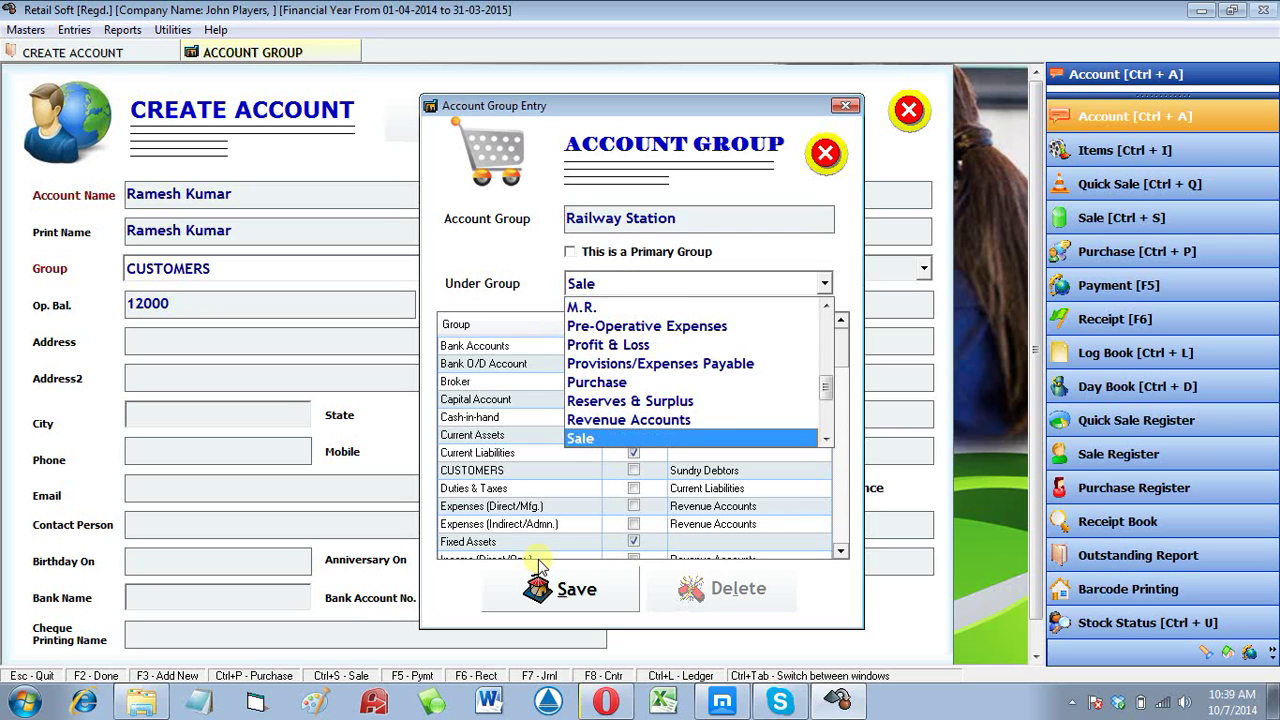
pyautogui.press('s')
pyautogui.press('s')
pyautogui.press('s')
pyautogui.press('s')
pyautogui.press('s')
pyautogui.press('s')
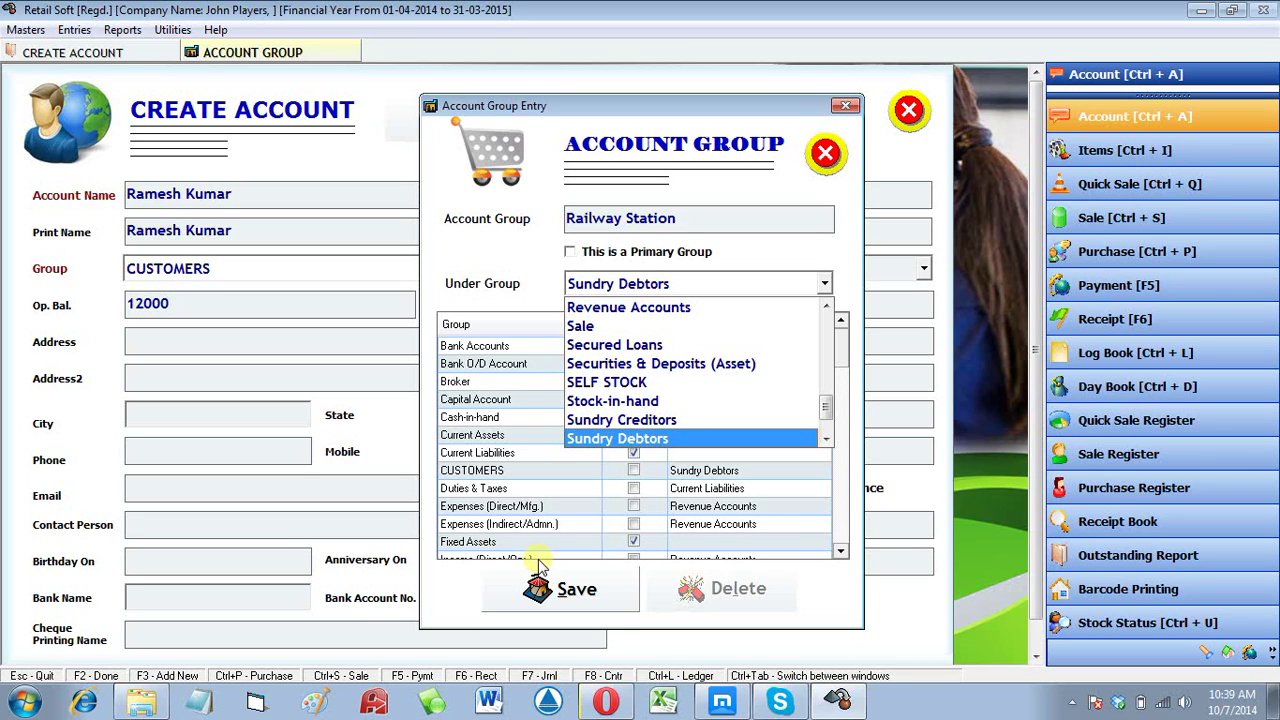
pyautogui.press('Tab')
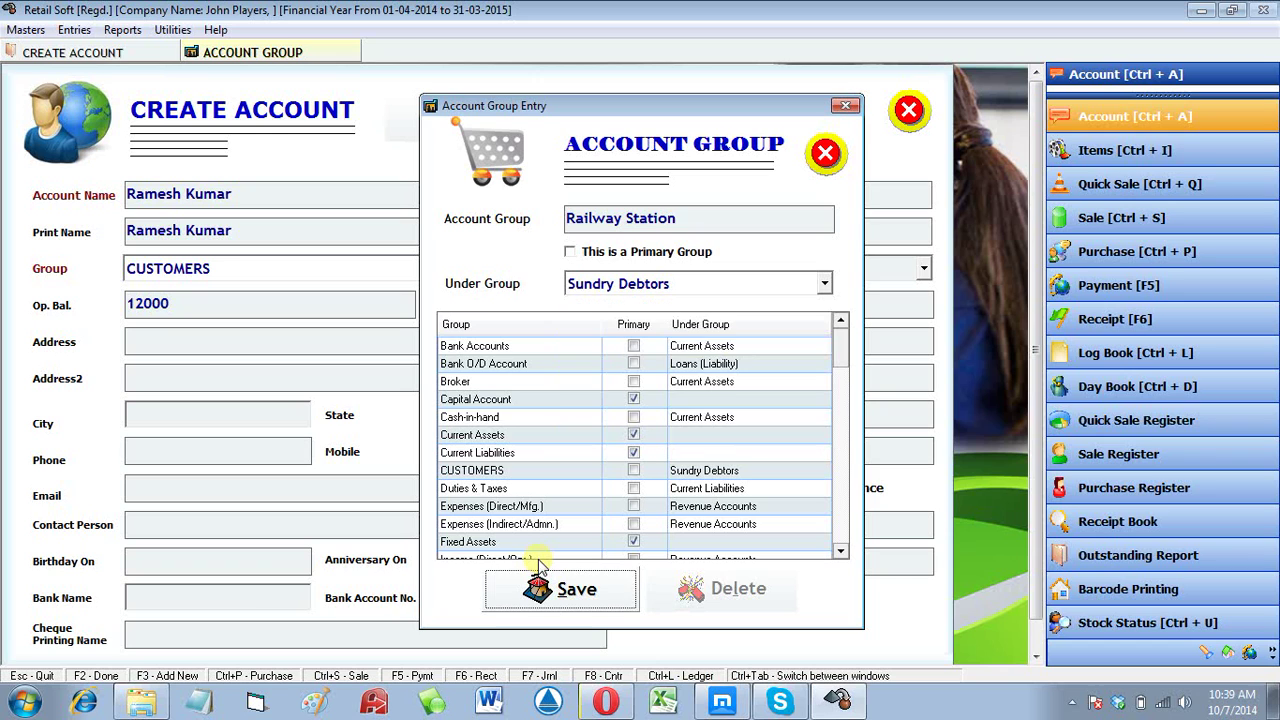
pyautogui.press('Return')
pyautogui.press('Return')
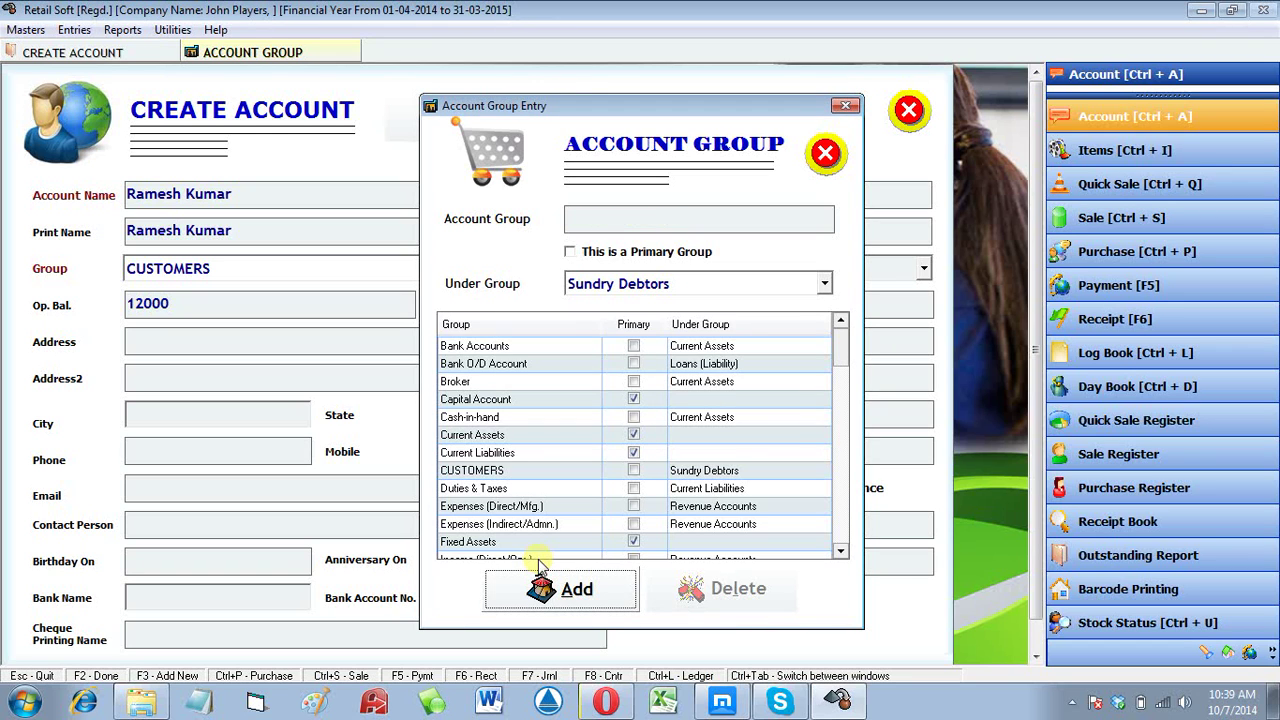
pyautogui.press('Escape')
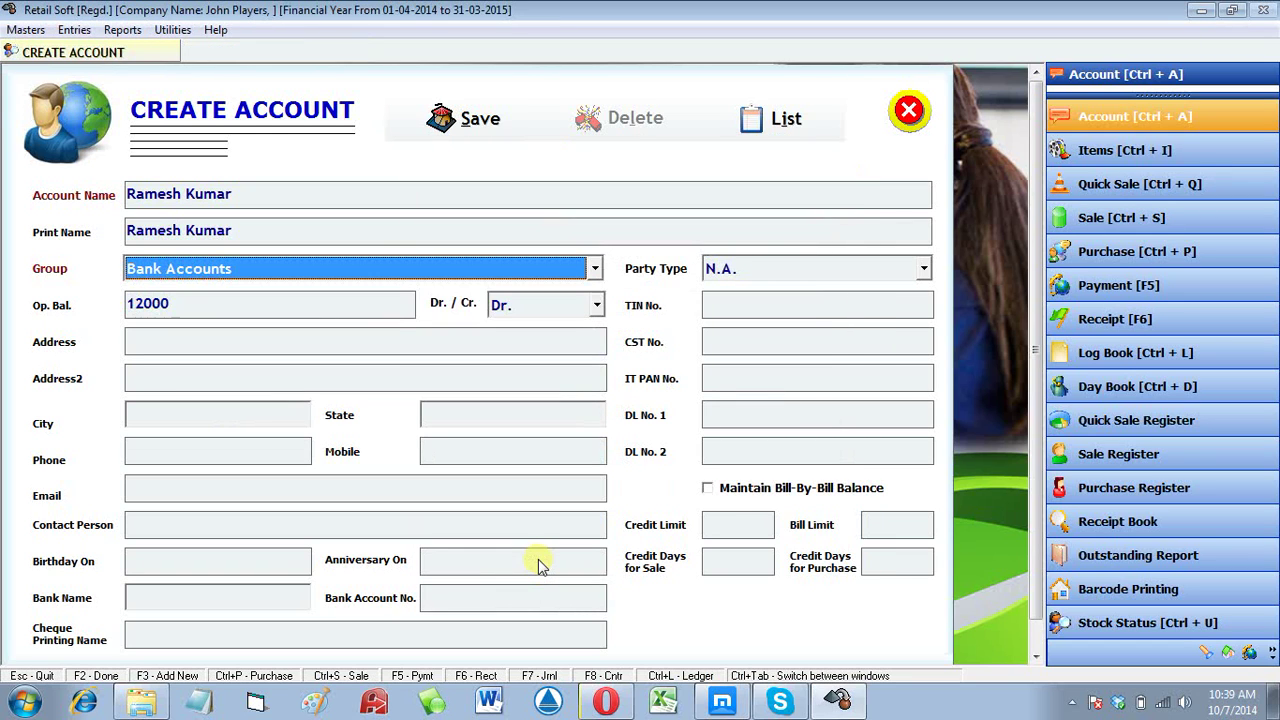
# Step: Reopen the group editor and save a new group Bus Stand under Sundry Debtors
pyautogui.click(411, 272)
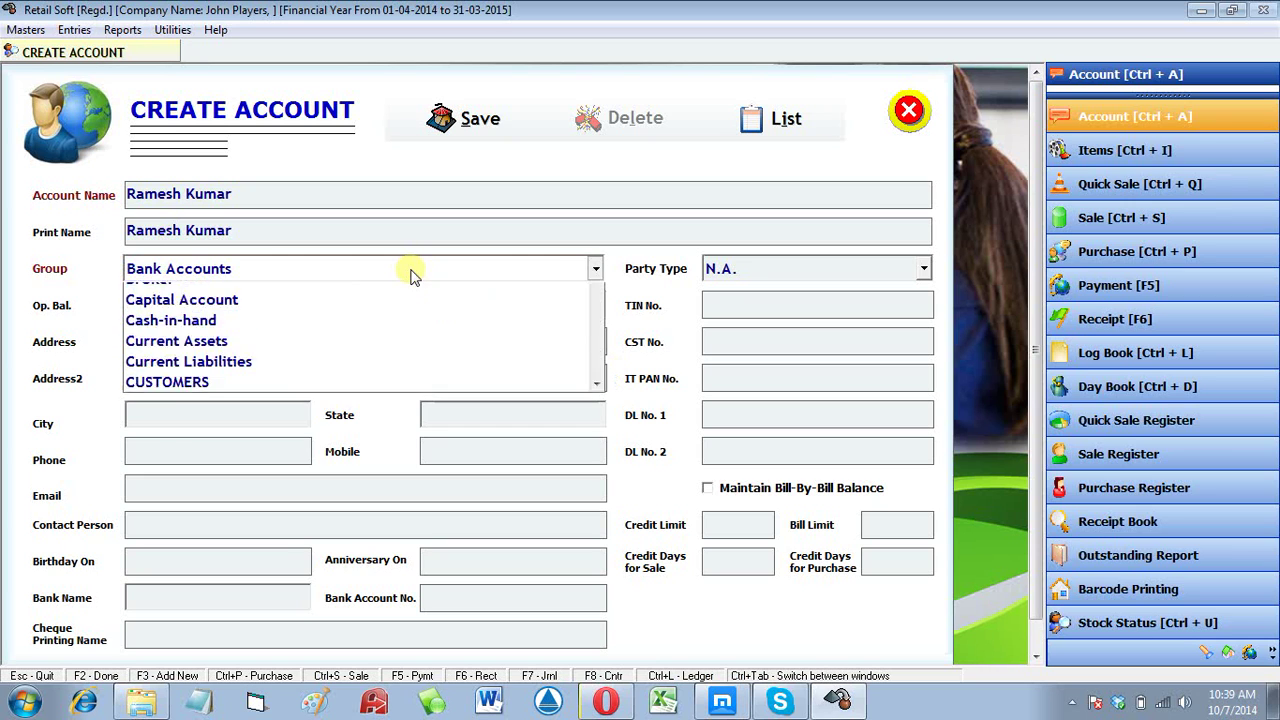
pyautogui.click(411, 271)
pyautogui.press('F3')
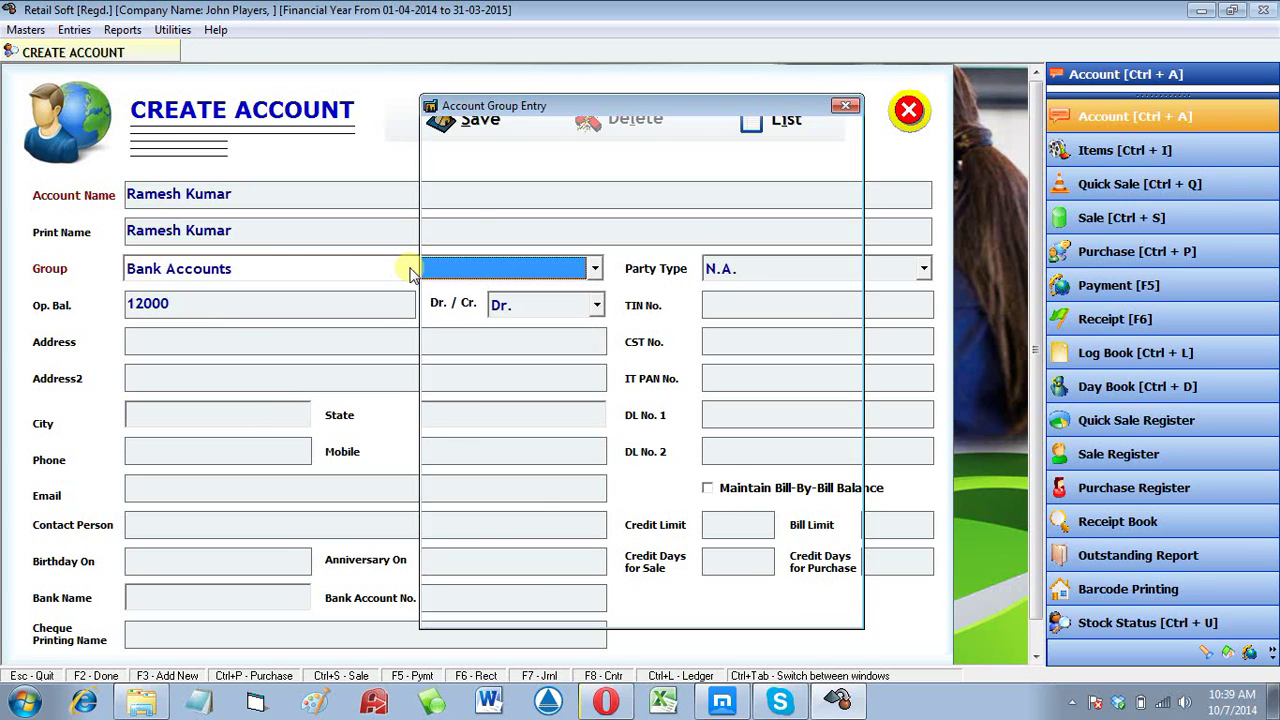
pyautogui.press('Return')
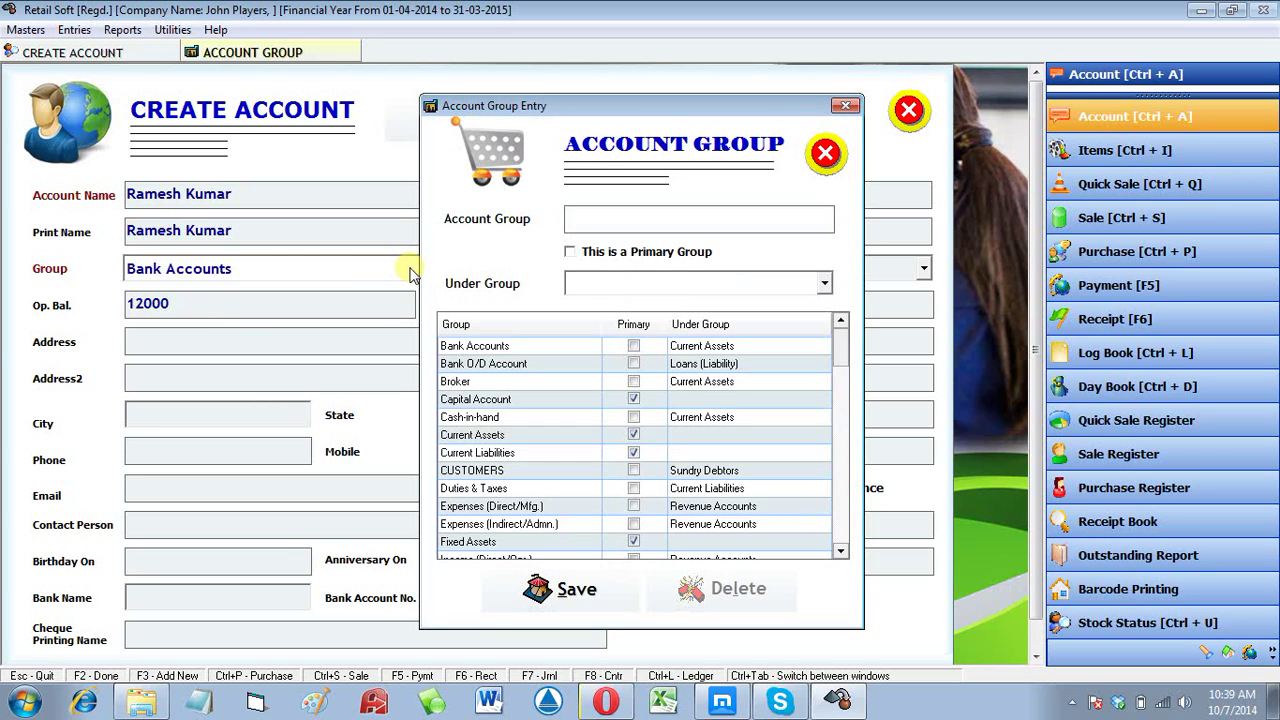
pyautogui.write('Bus Stand')
pyautogui.press('Return')
pyautogui.press('Return')
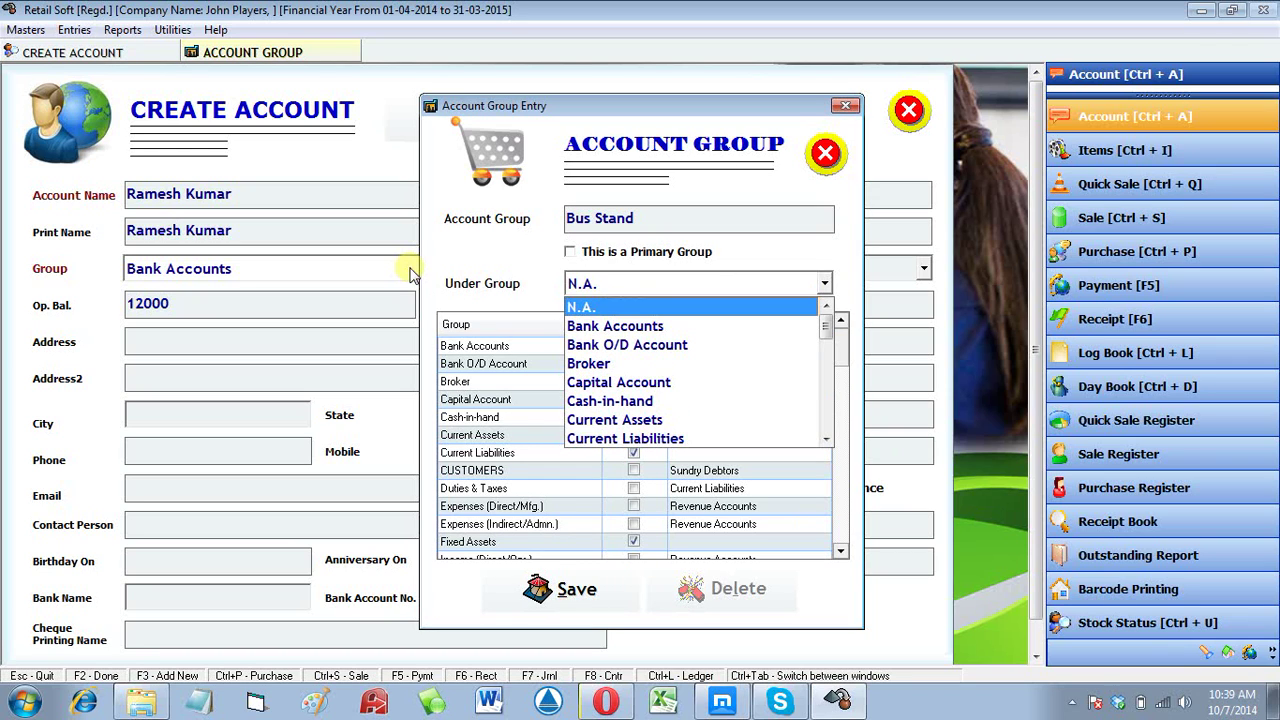
pyautogui.press('s')
pyautogui.press('Down')
pyautogui.press('Down')
pyautogui.press('Down')
pyautogui.press('Down')
pyautogui.press('Down')
pyautogui.press('Down')
pyautogui.press('Down')
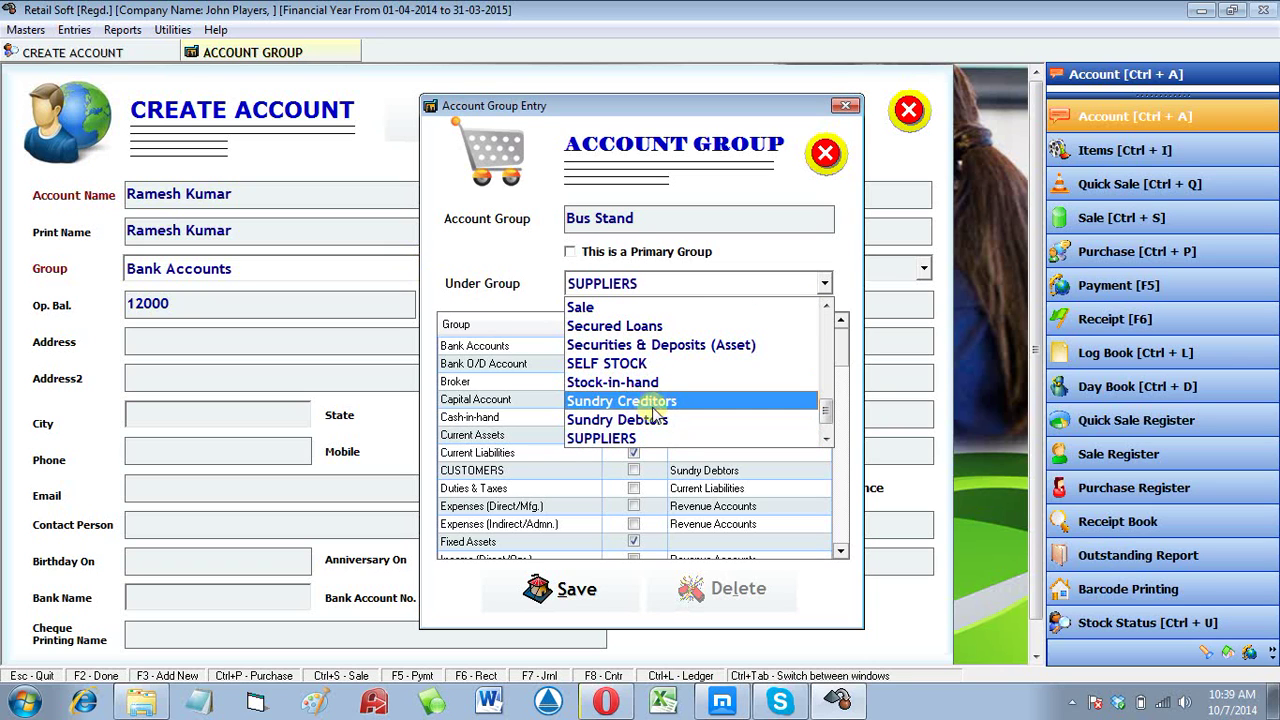
pyautogui.click(650, 419)
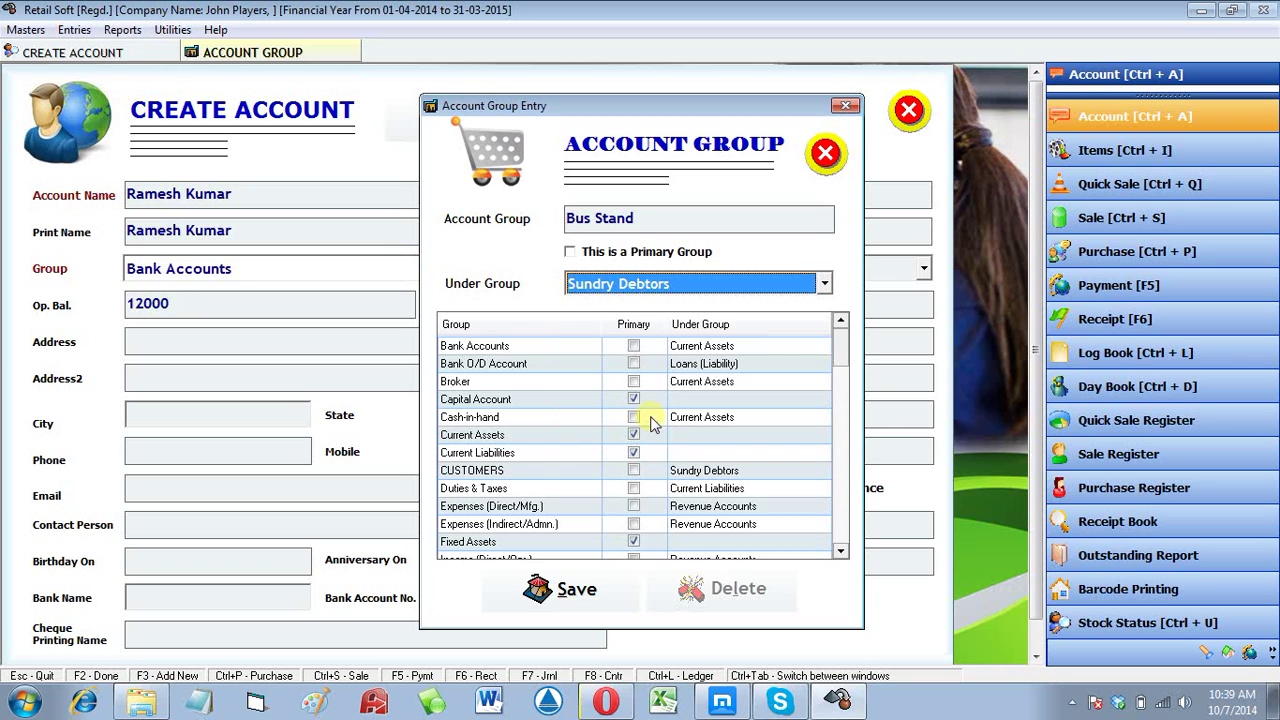
pyautogui.click(562, 600)
pyautogui.press('Return')
# Step: Save another group Nicholson Road under Sundry Debtors and close Account Group Entry
pyautogui.click(562, 592)
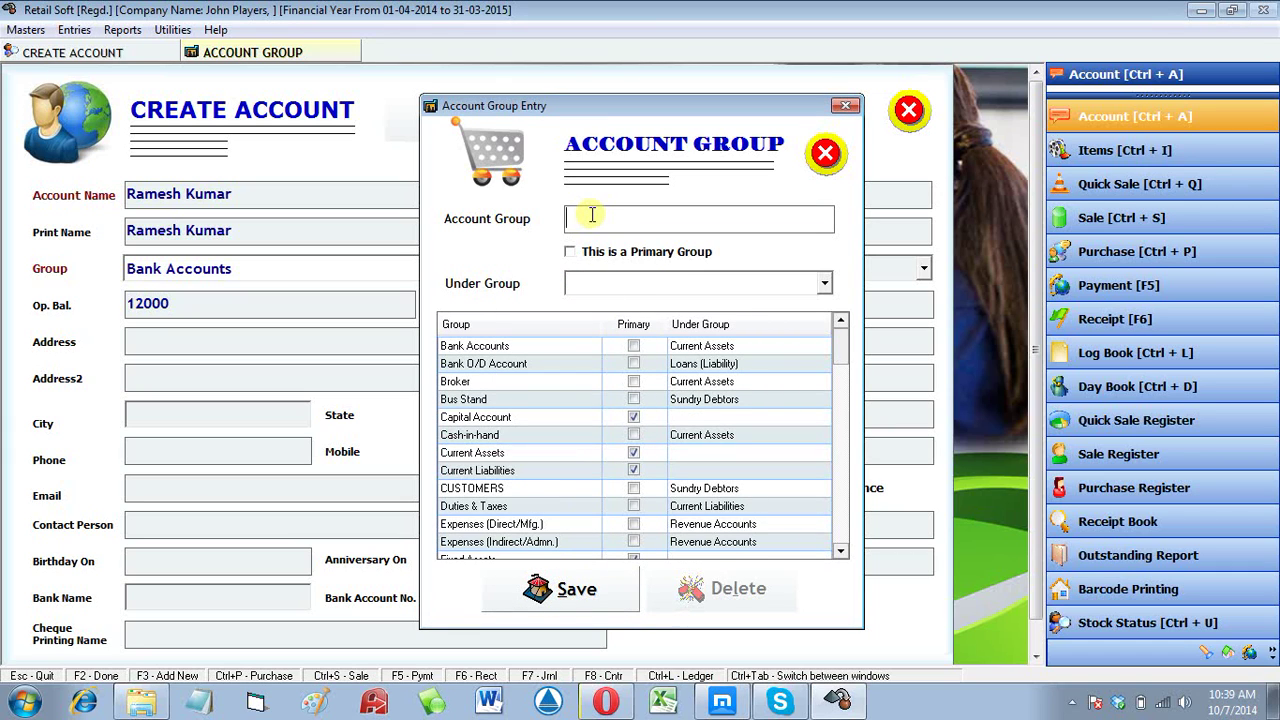
pyautogui.write('Nicholson Road')
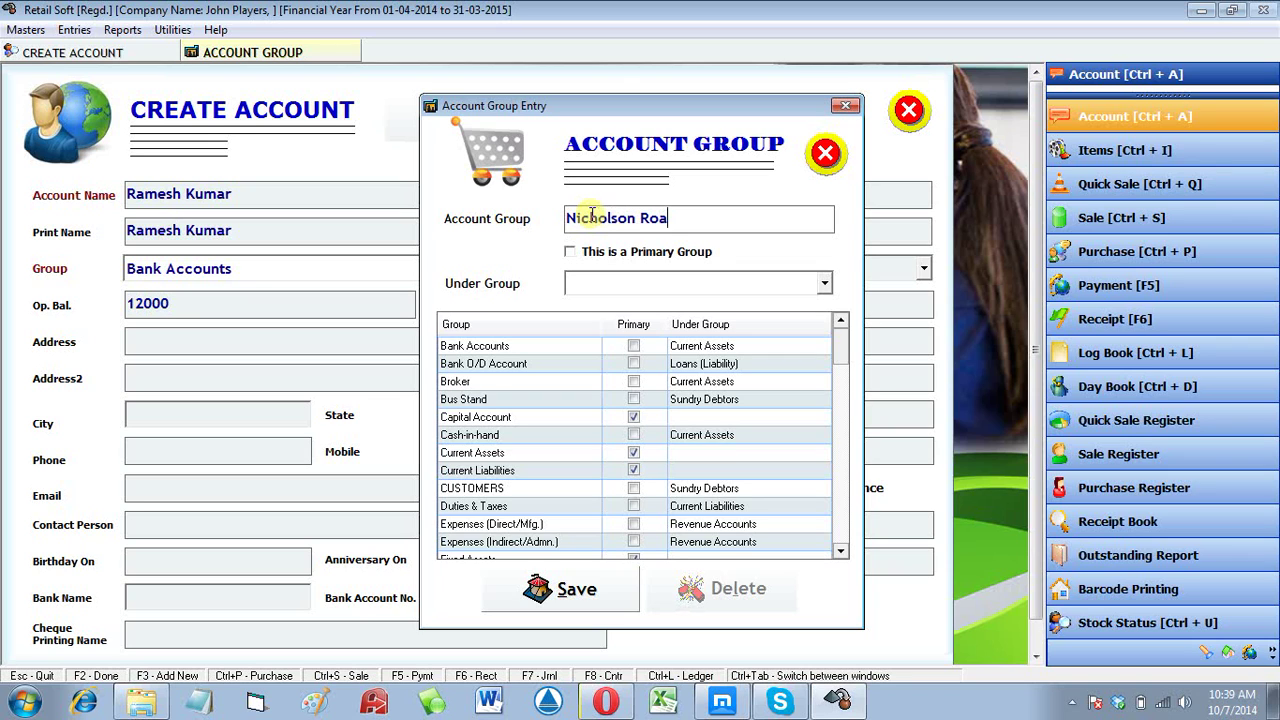
pyautogui.press('Return')
pyautogui.press('Return')
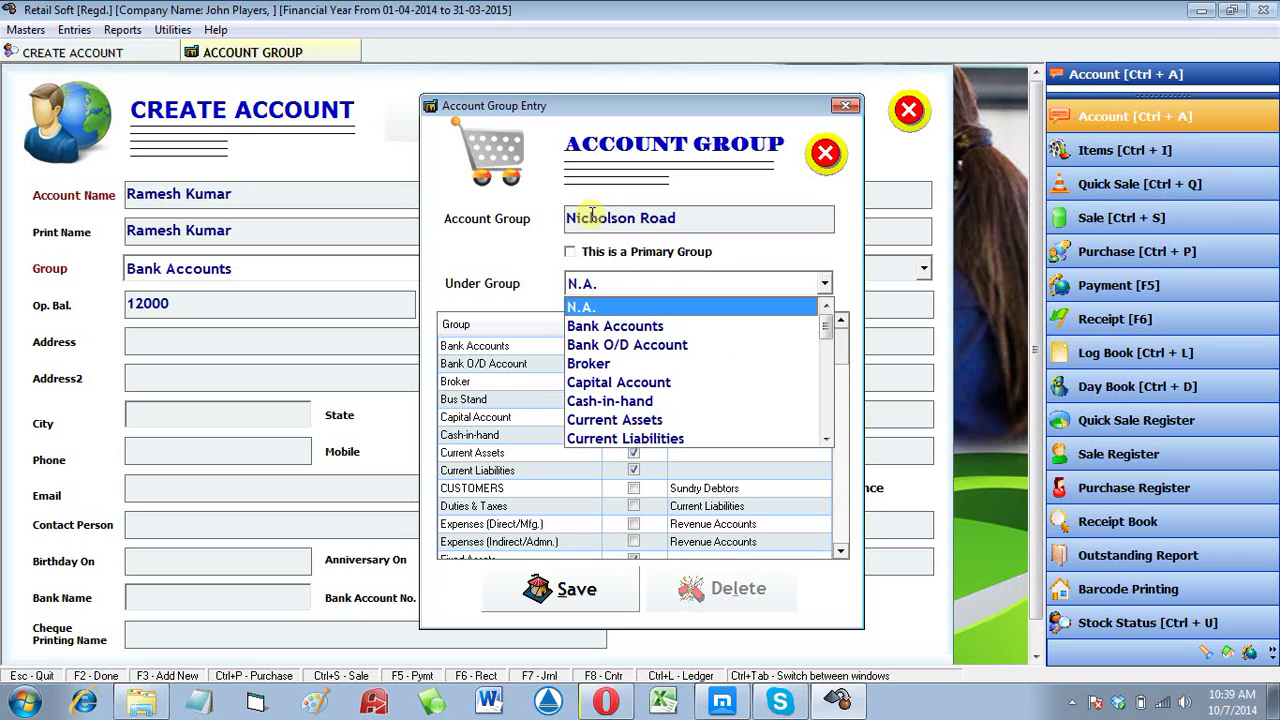
pyautogui.write('su')
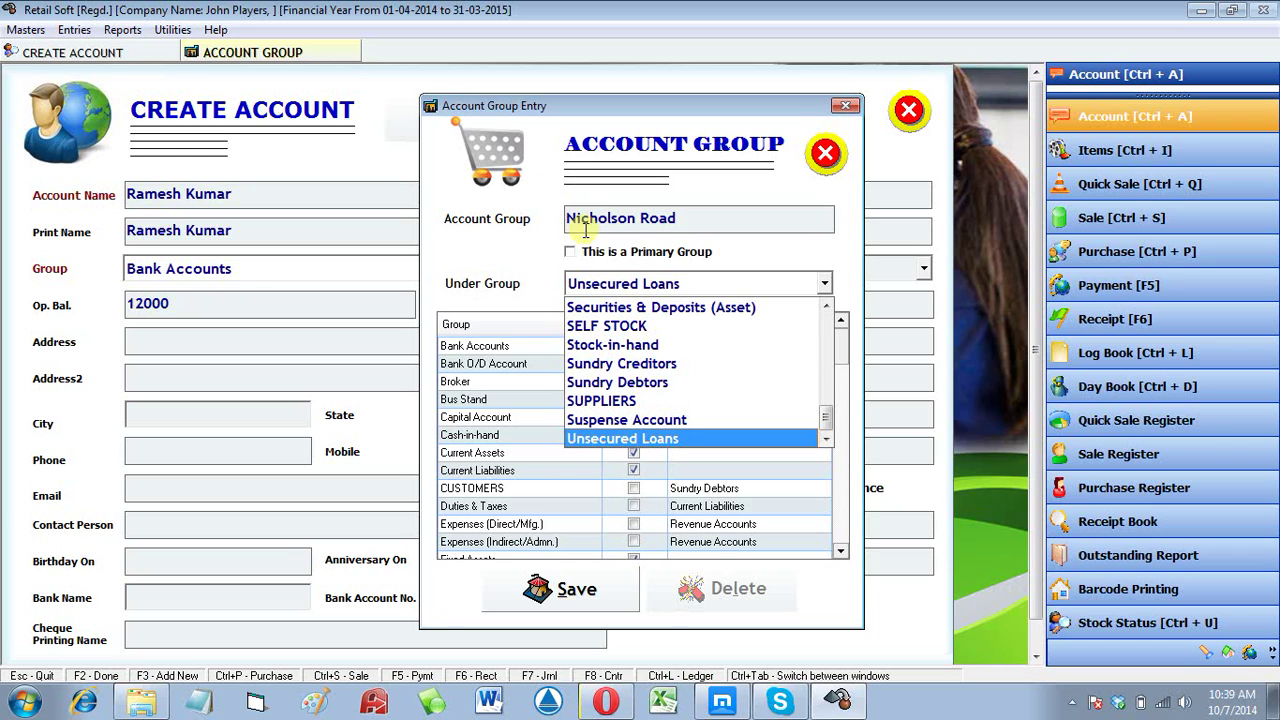
pyautogui.click(628, 383)
pyautogui.click(578, 580)
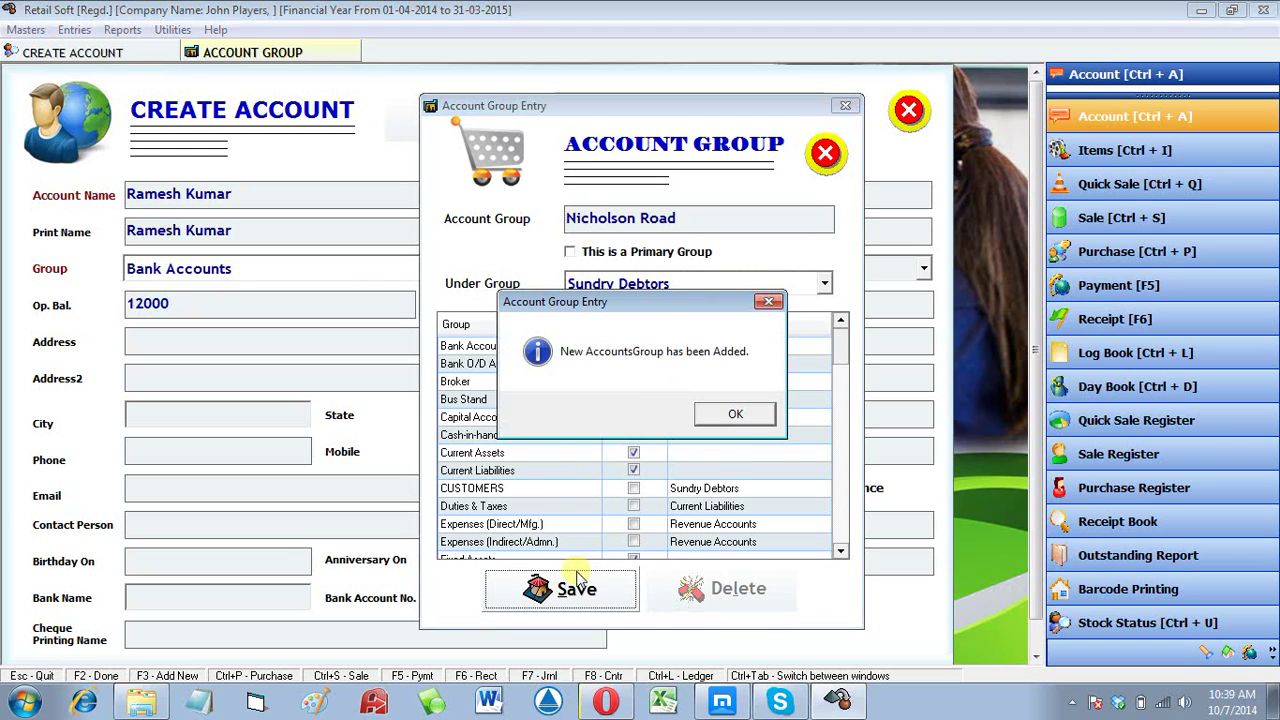
pyautogui.press('Return')
pyautogui.press('Escape')
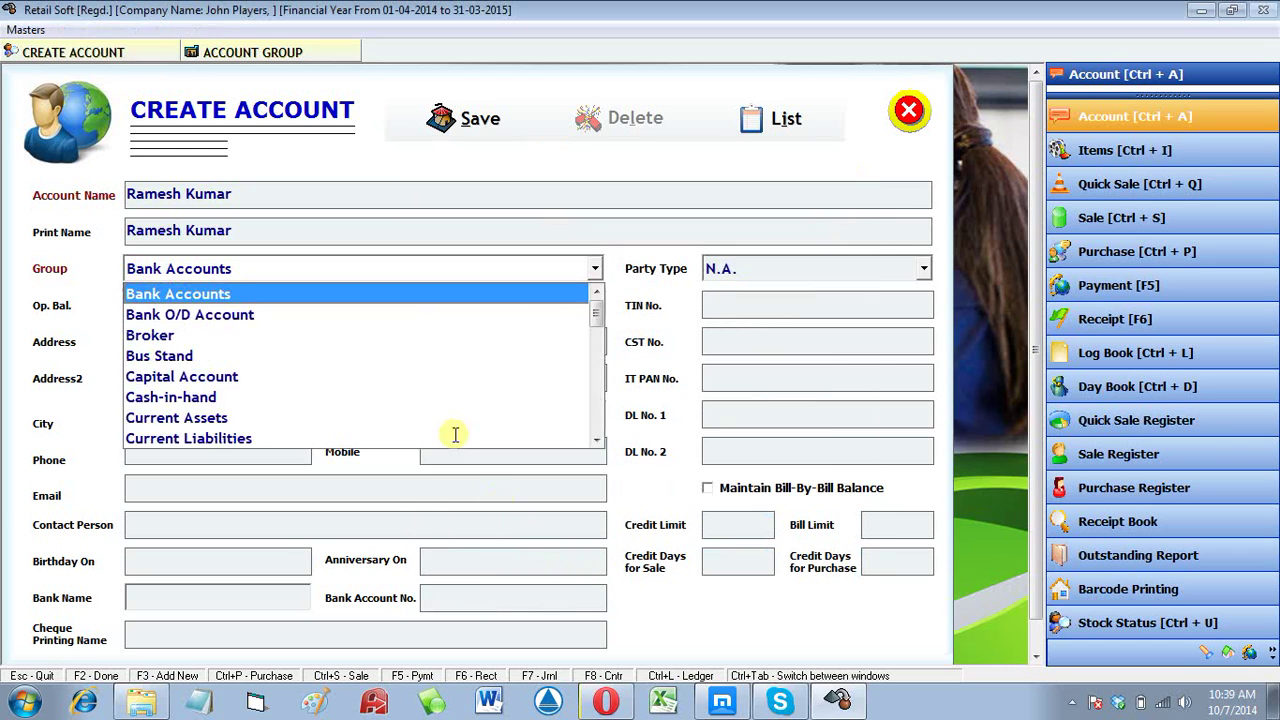
# Step: Set the account's group to Railway Station with opening balance 12000 Dr
pyautogui.click(428, 268)
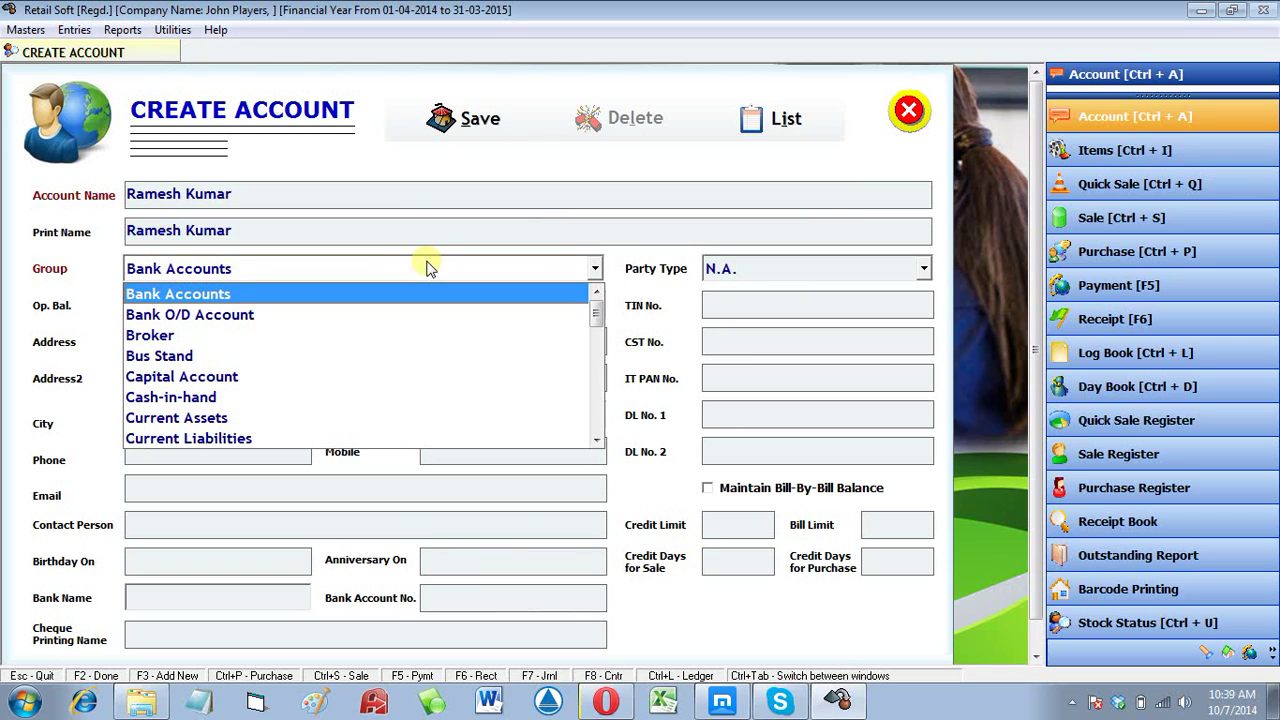
pyautogui.scroll(-4, 430, 292)
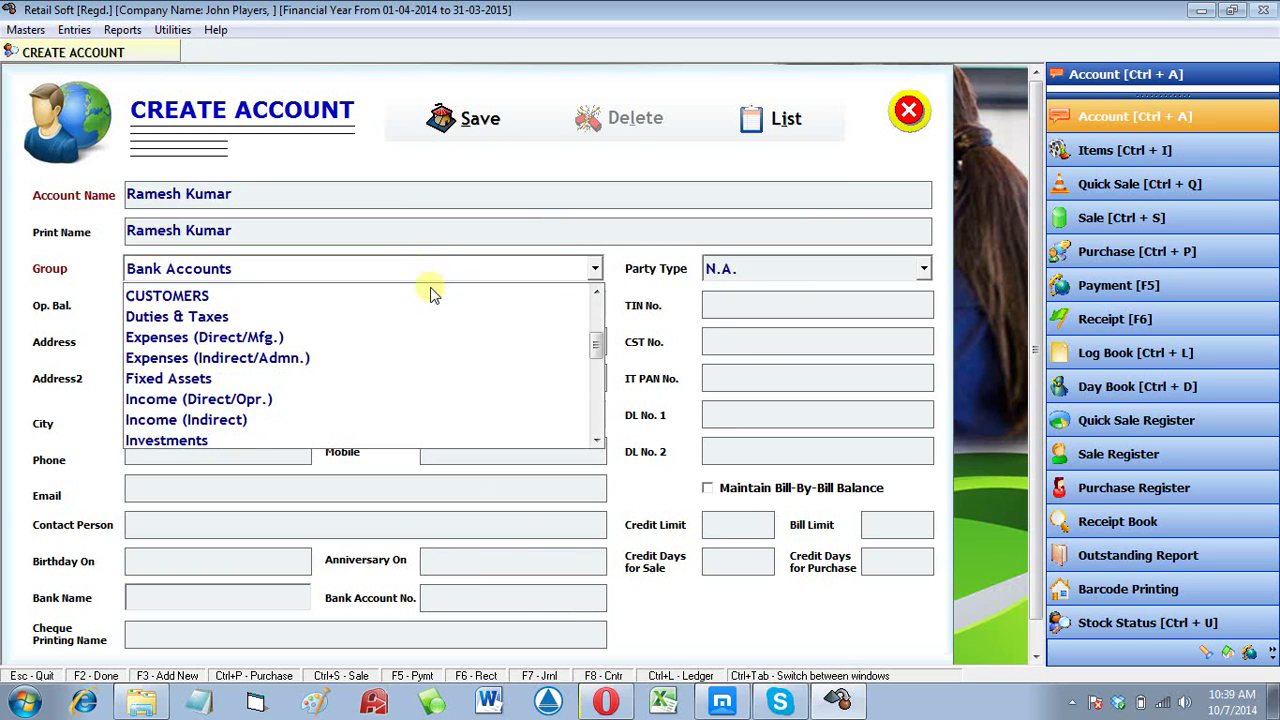
pyautogui.scroll(-1, 432, 298)
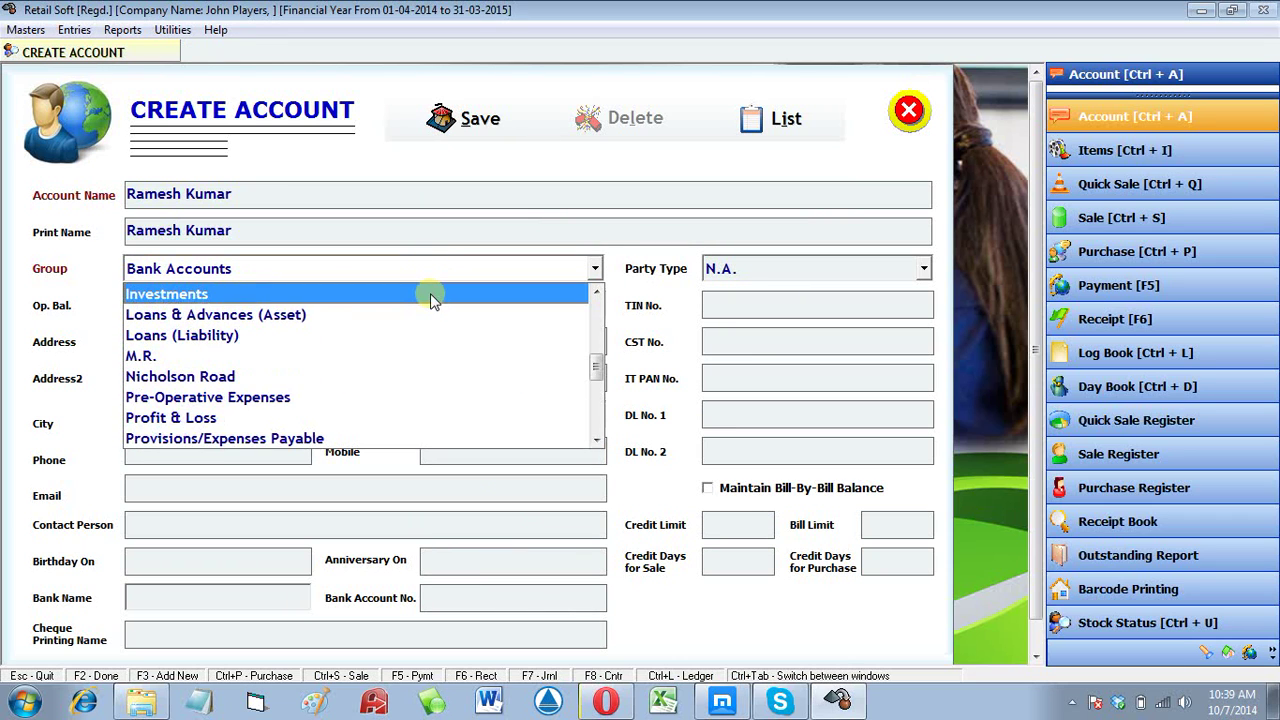
pyautogui.press('r')
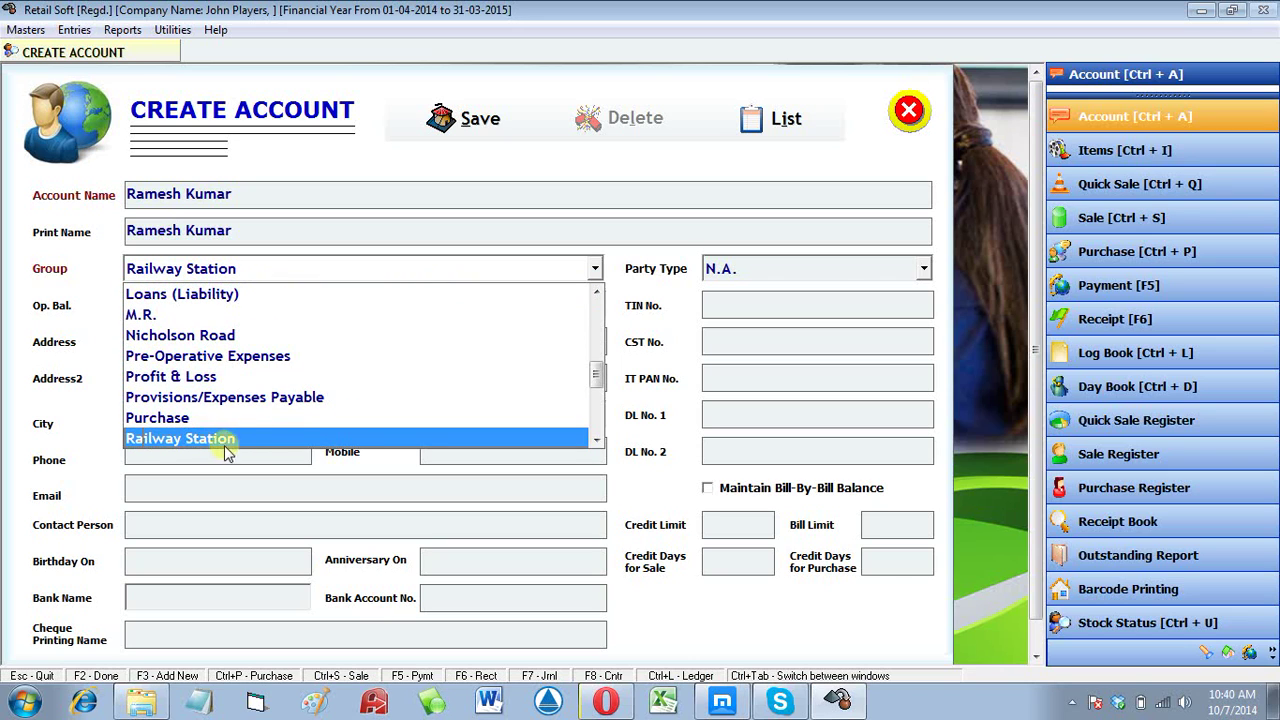
pyautogui.click(171, 440)
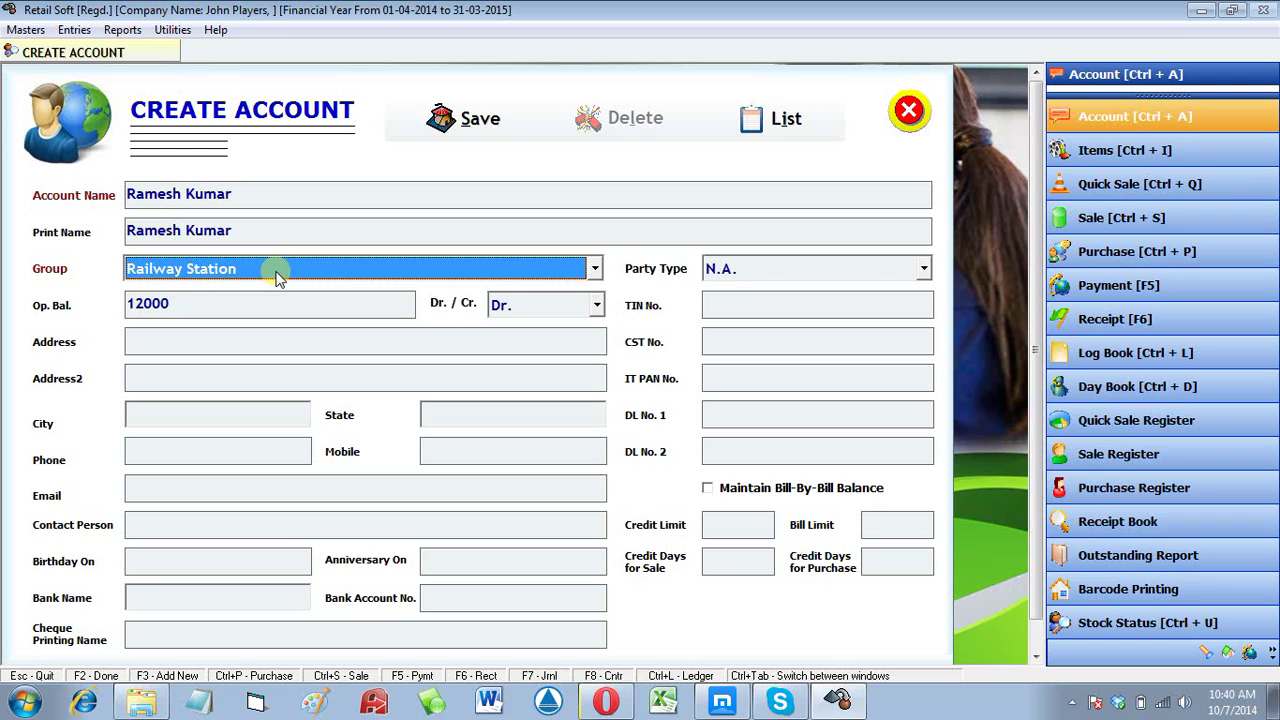
pyautogui.press('Return')
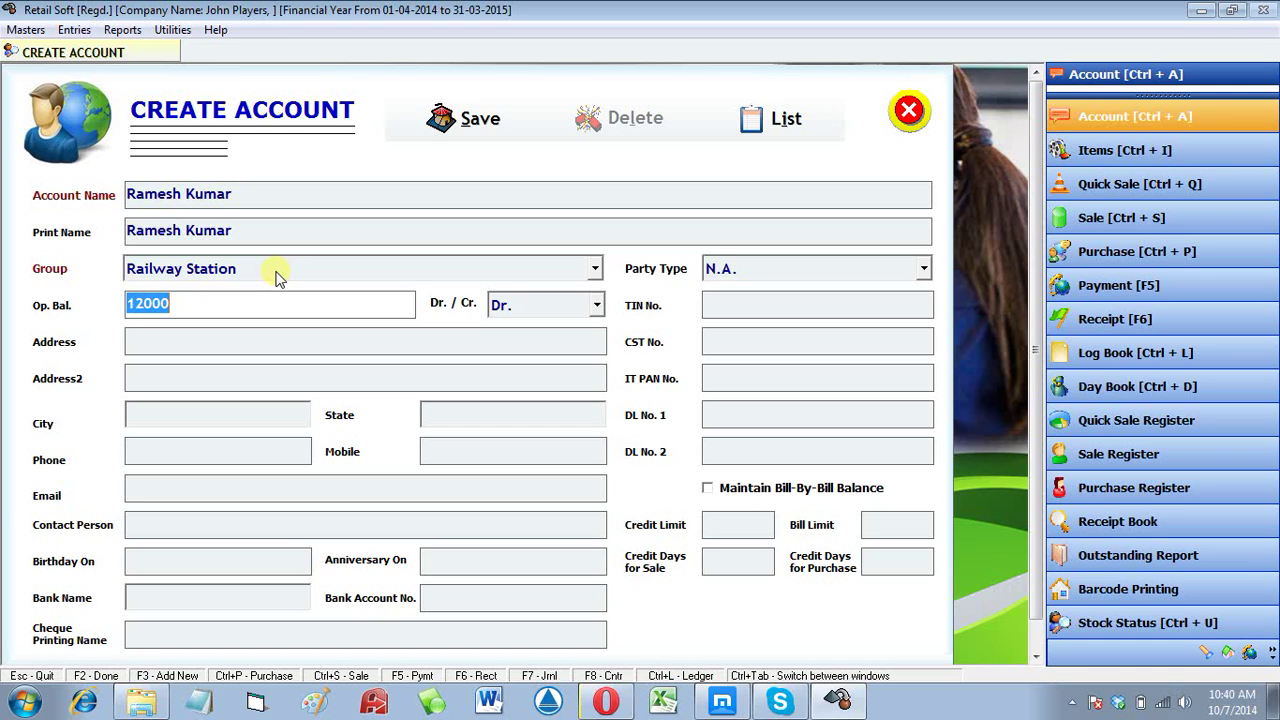
pyautogui.write('12000')
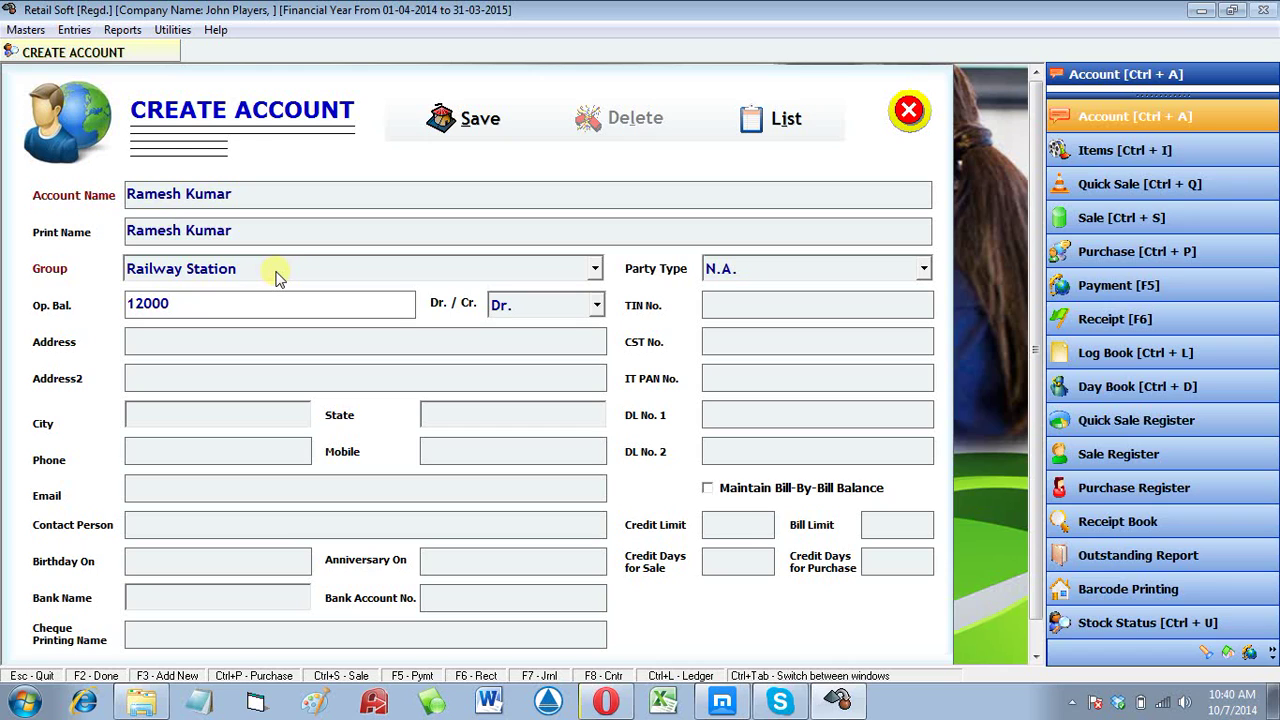
pyautogui.press('Return')
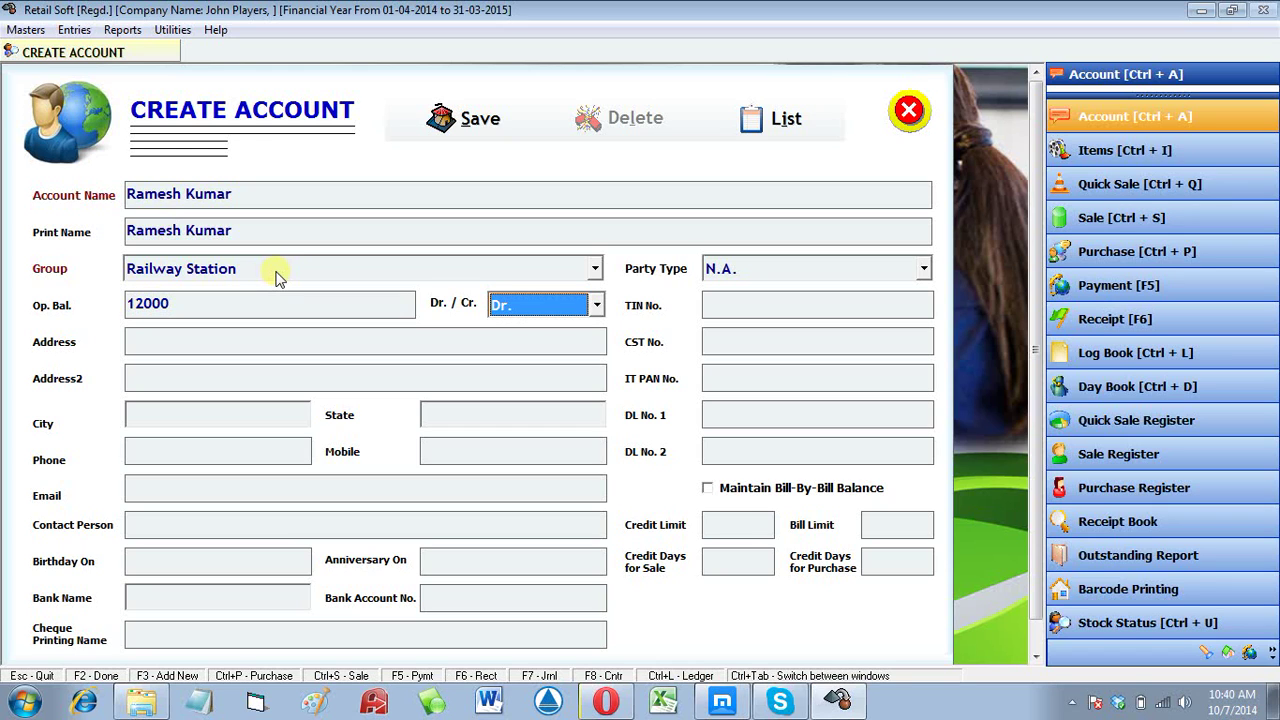
pyautogui.hotkey('alt', 'Down')
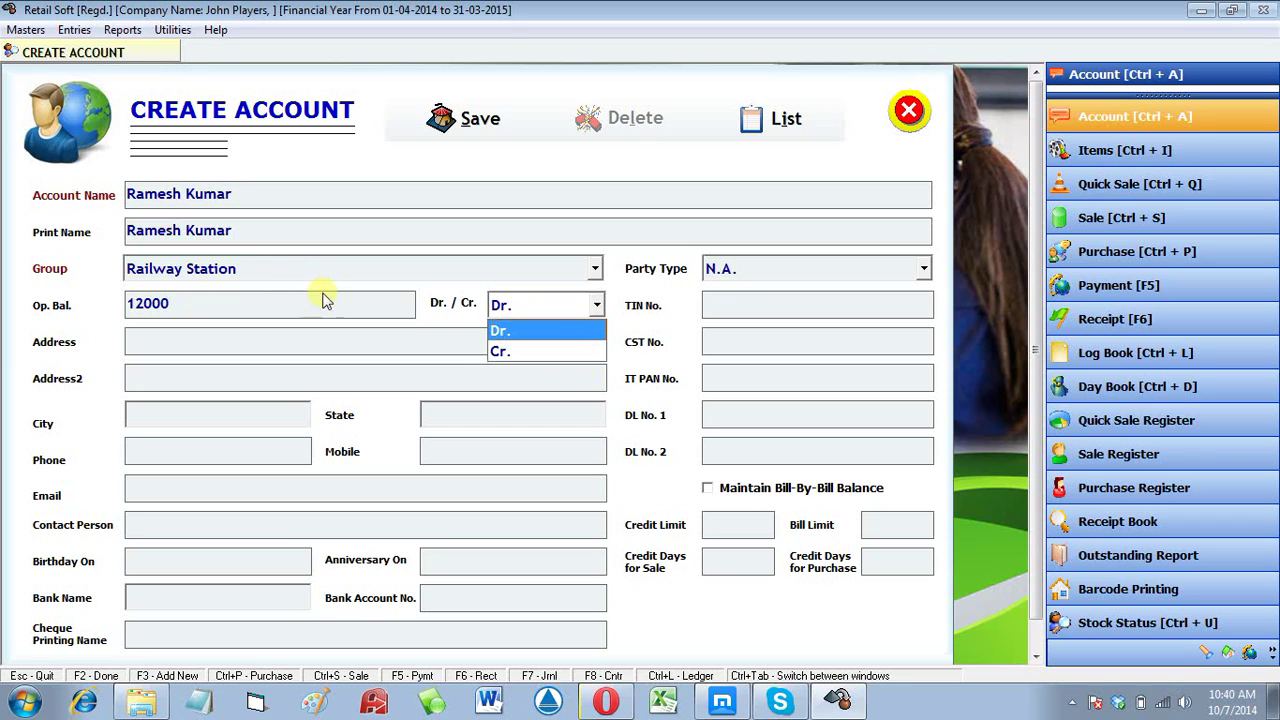
pyautogui.click(519, 331)
pyautogui.press('Return')
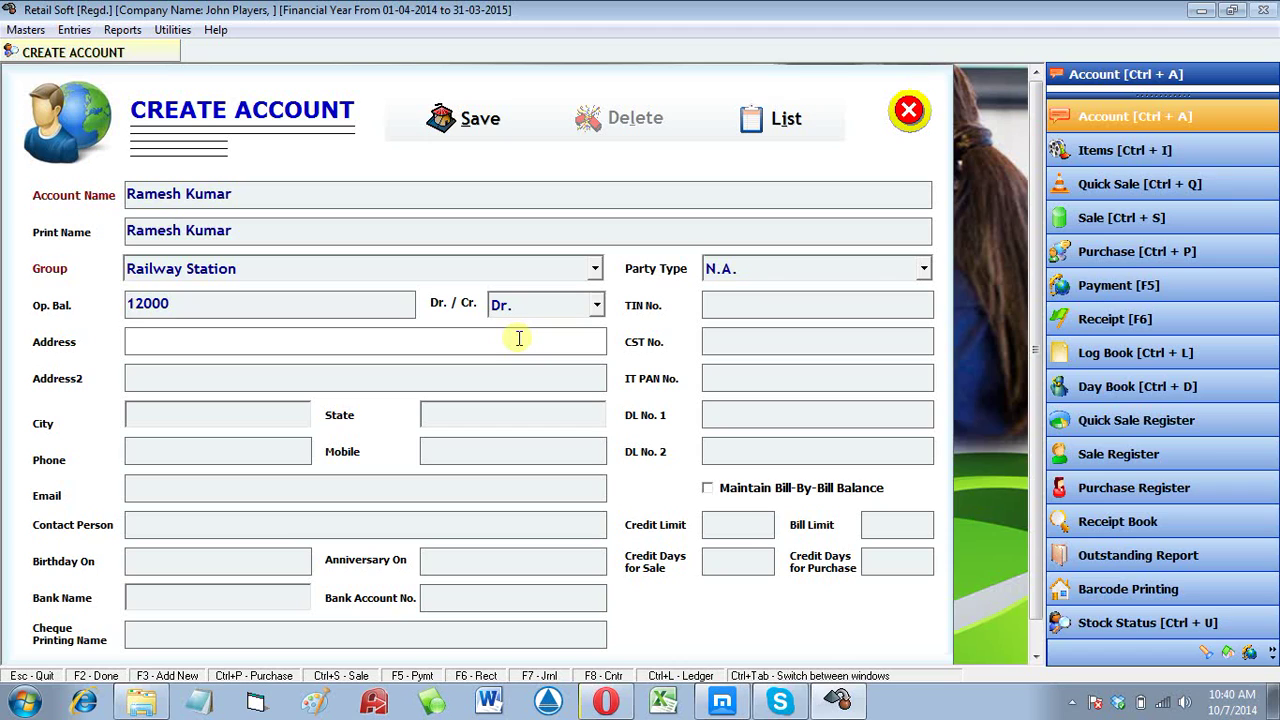
# Step: Enter the customer's two-line street address and city
pyautogui.press('Return')
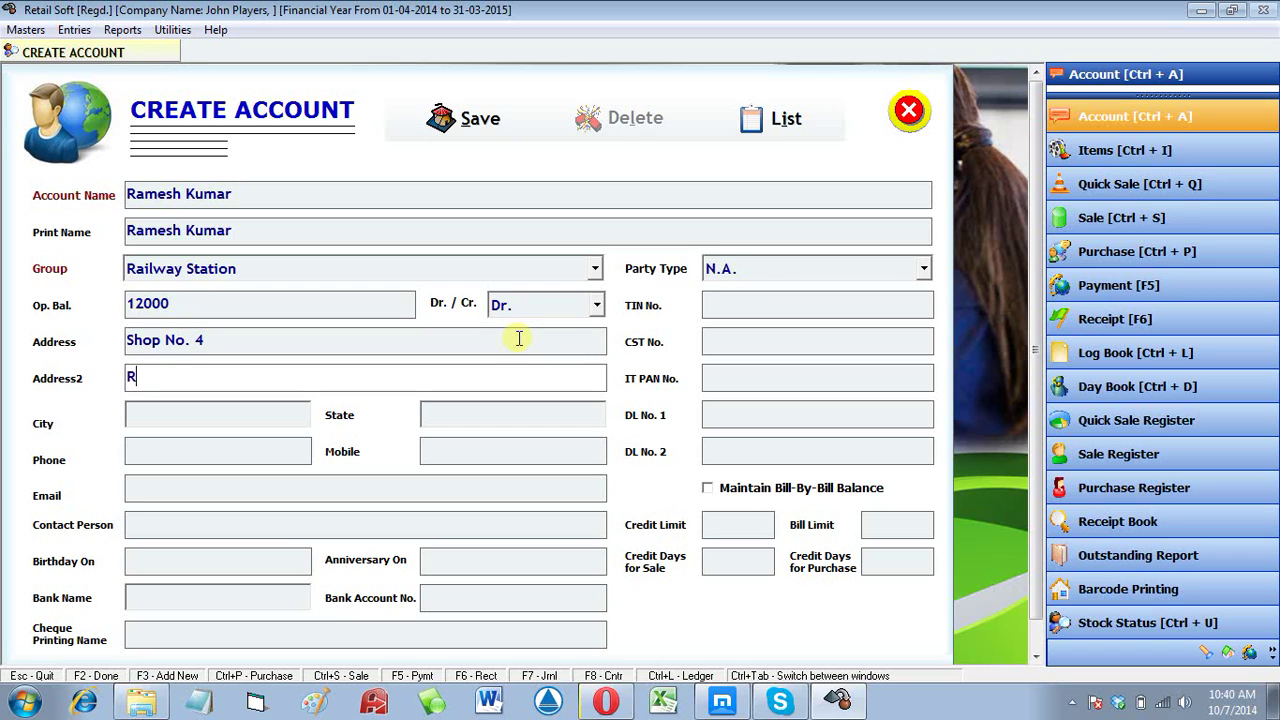
pyautogui.press('Return')
pyautogui.write('Delh')
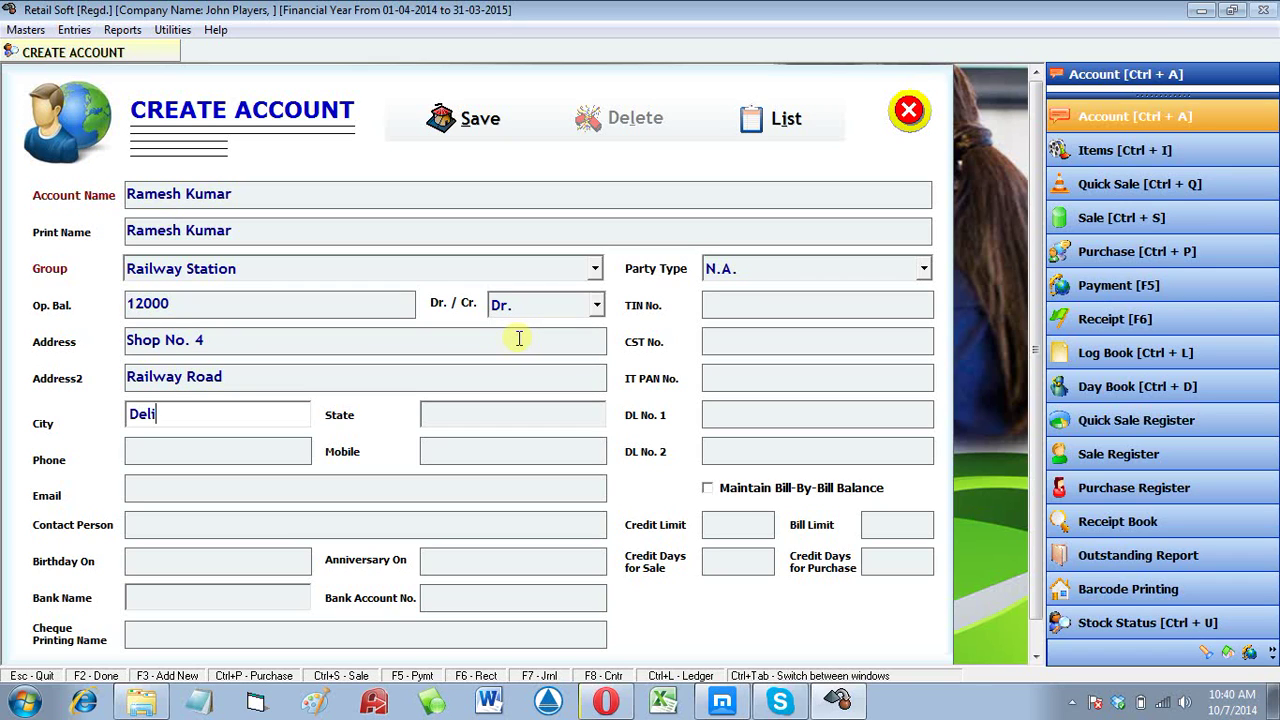
pyautogui.press('BackSpace')
pyautogui.write('hi')
pyautogui.press('Return')
# Step: Enter the customer's mobile number and birth date, and begin the anniversary date
pyautogui.press('Return')
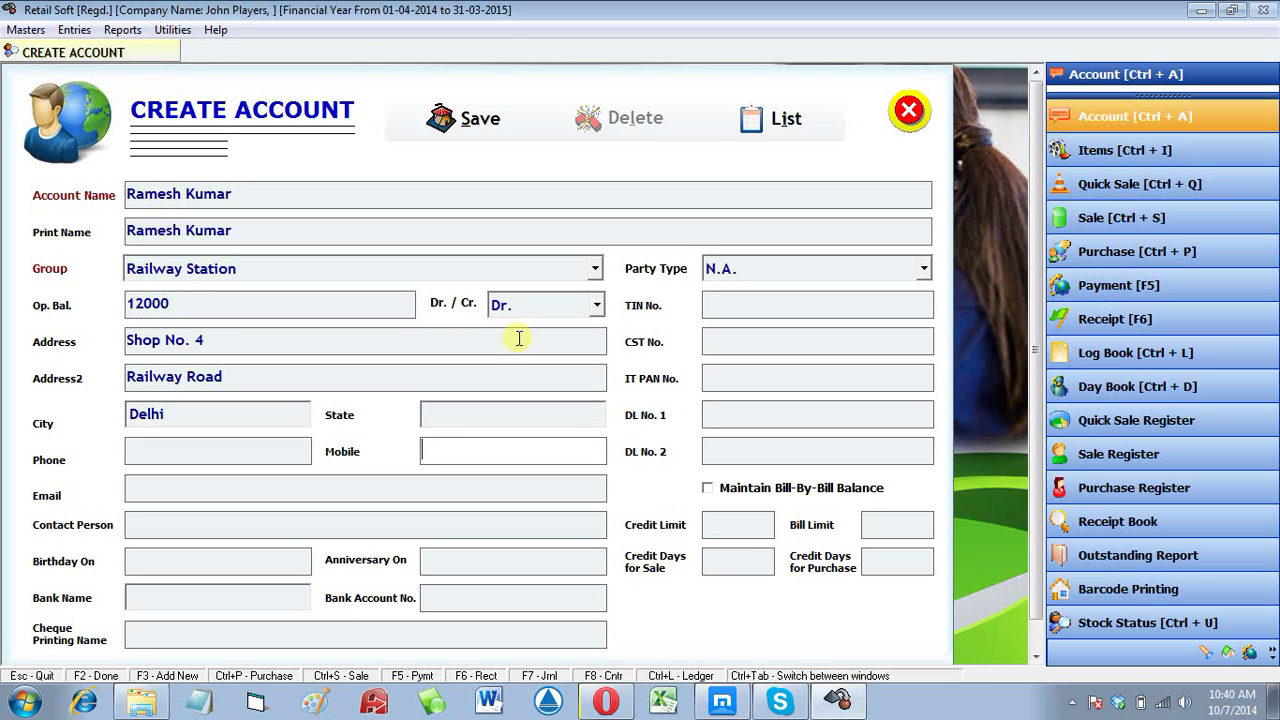
pyautogui.write('987456320')
pyautogui.press('Return')
pyautogui.press('Return')
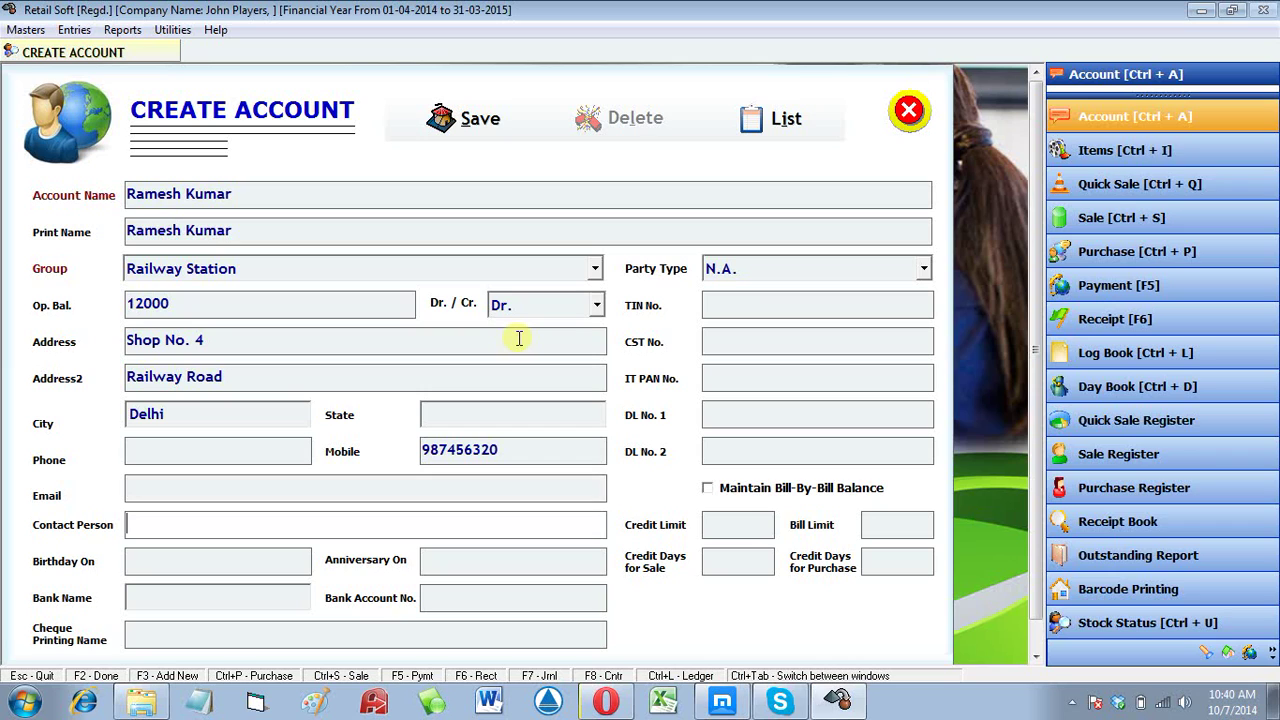
pyautogui.press('Return')
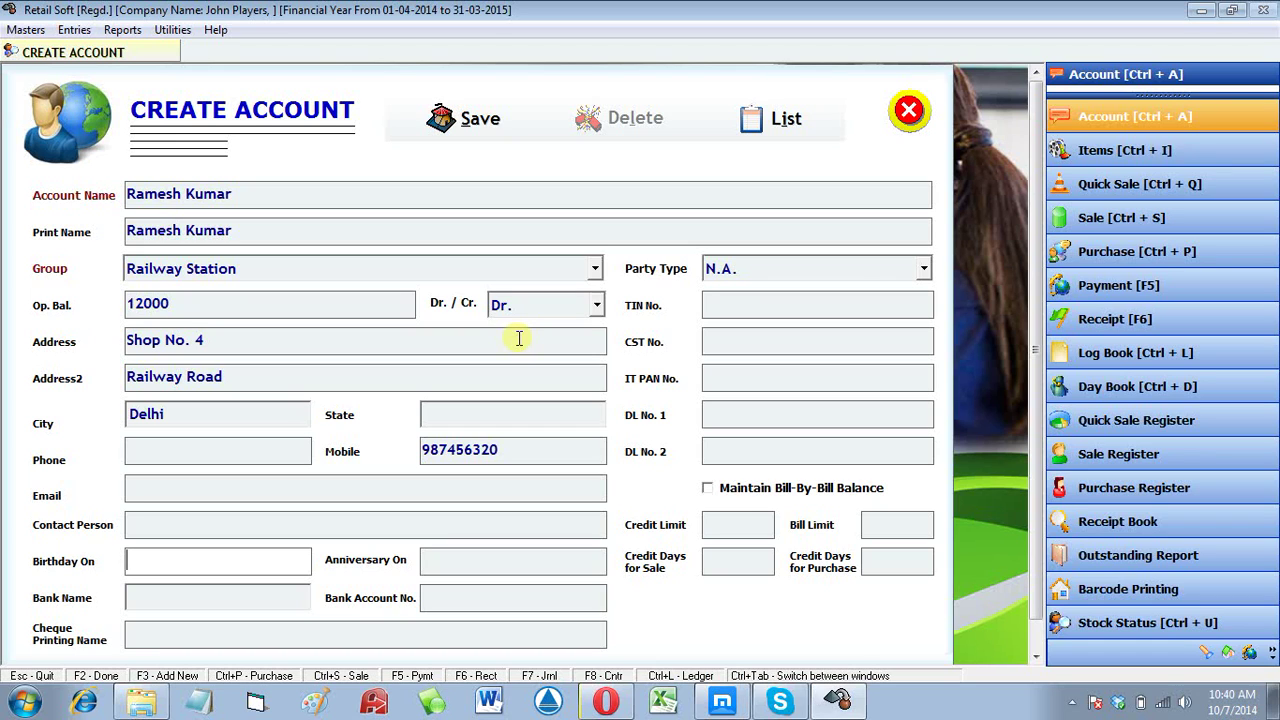
pyautogui.write('16-12-1985')
pyautogui.press('Tab')
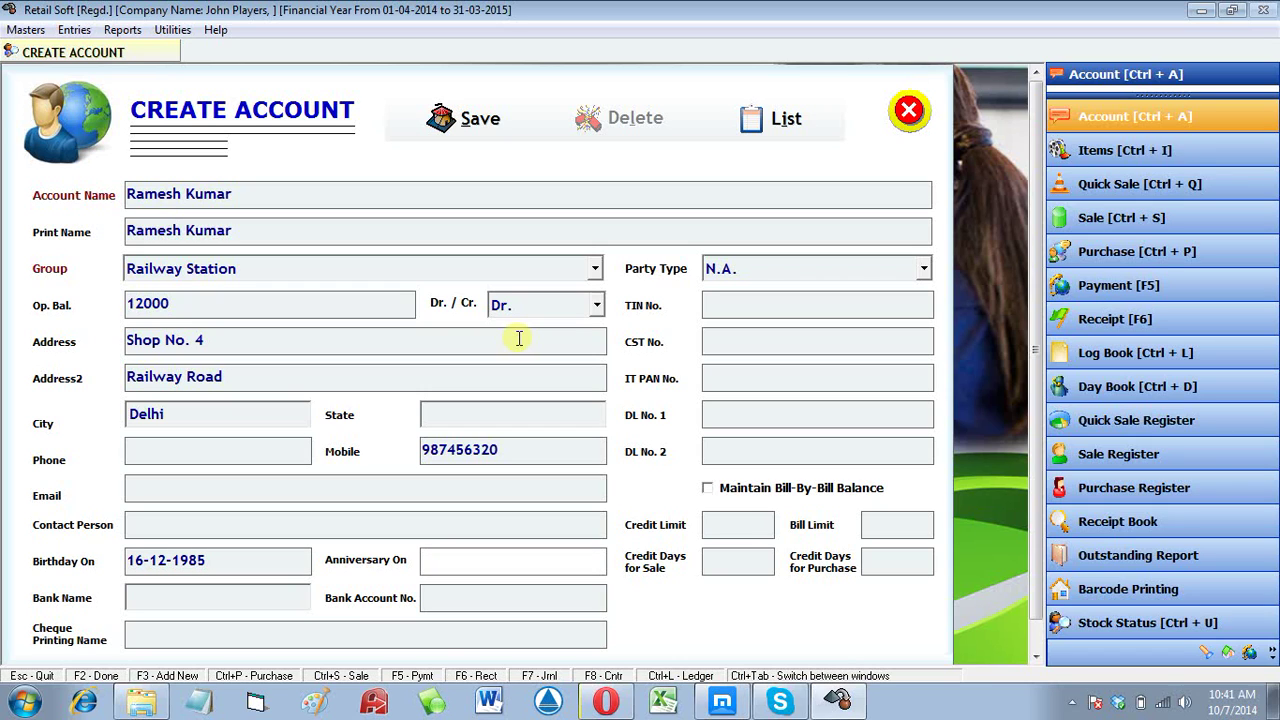
pyautogui.write('14-11-1')
pyautogui.press('BackSpace')
# Step: Dismiss the invalid date warning and complete the anniversary year
pyautogui.press('Return')
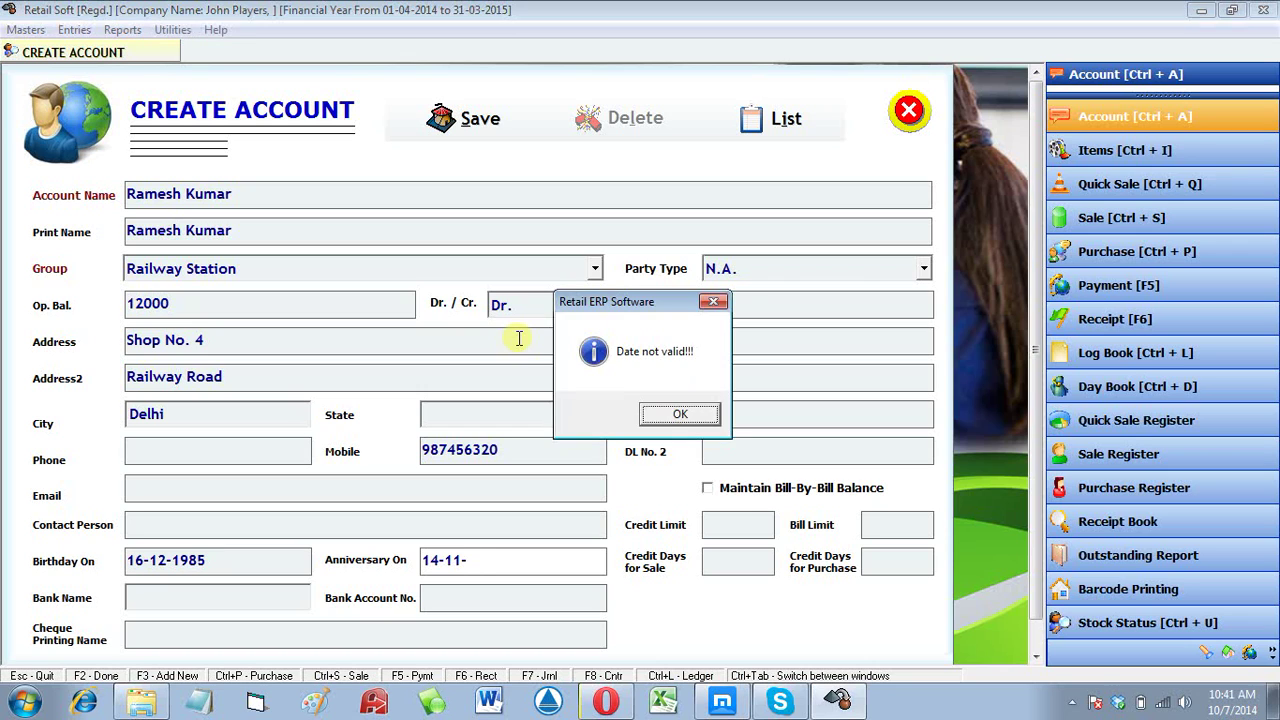
pyautogui.press('Return')
pyautogui.write('2003')
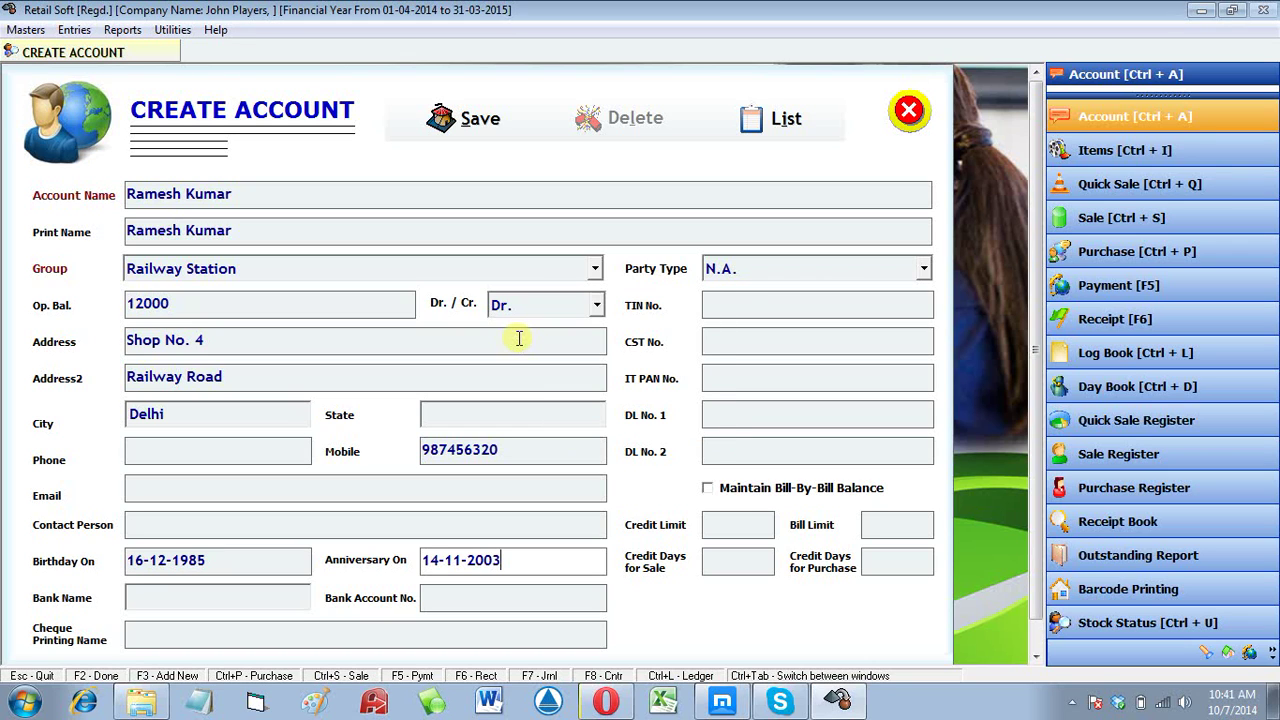
pyautogui.press('Tab')
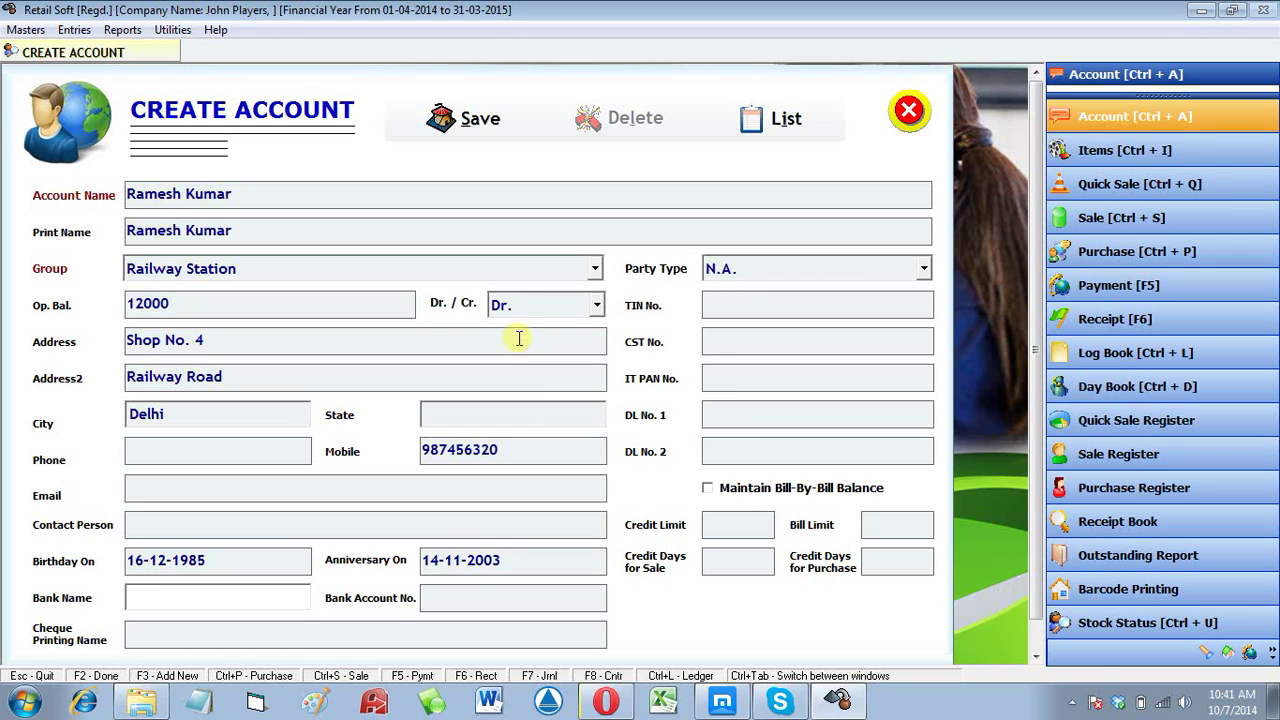
# Step: Enter bank name OBC, the bank account number and TIN number, then save the account
pyautogui.write('OBC')
pyautogui.press('Tab')
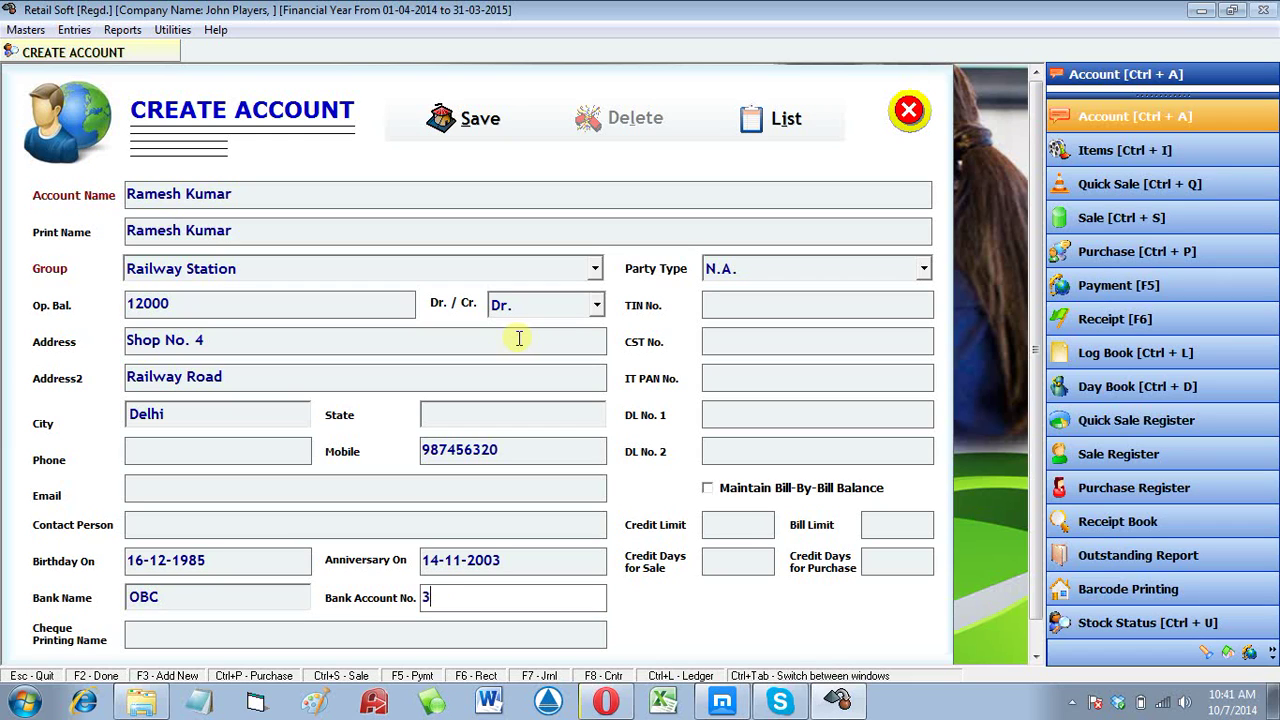
pyautogui.press('Tab')
pyautogui.press('Tab')
pyautogui.press('Tab')
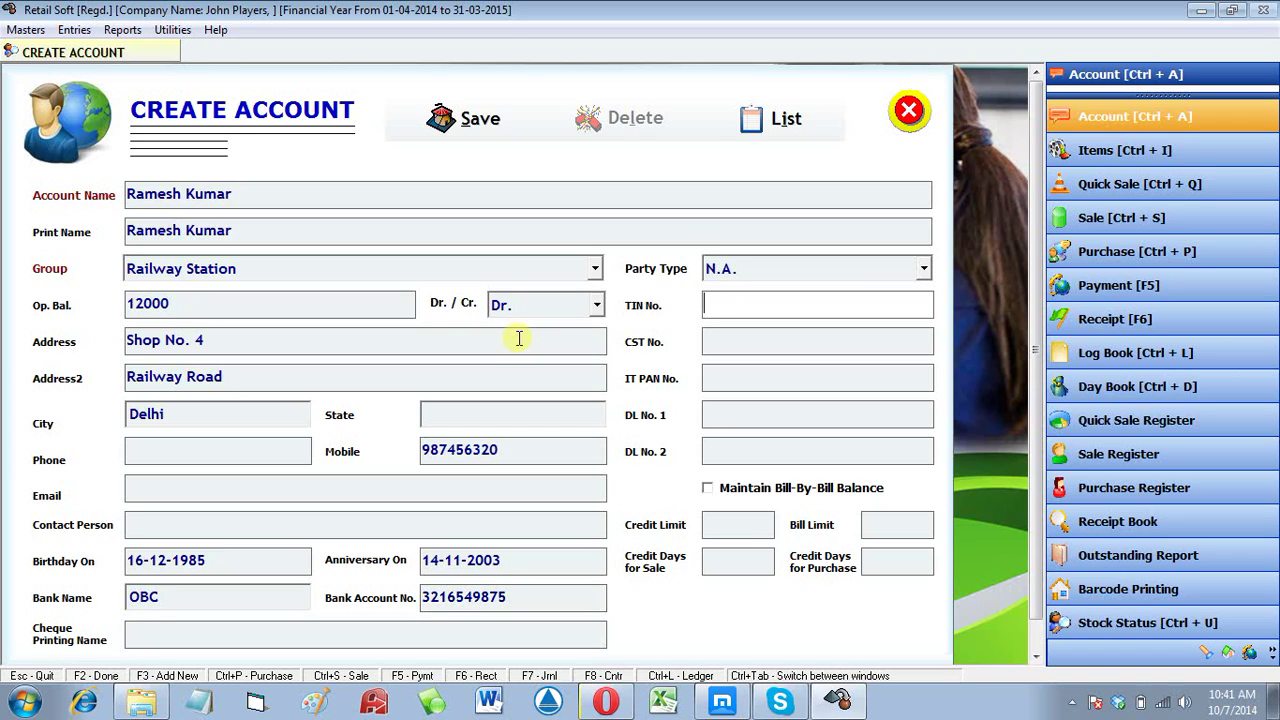
pyautogui.press('Tab')
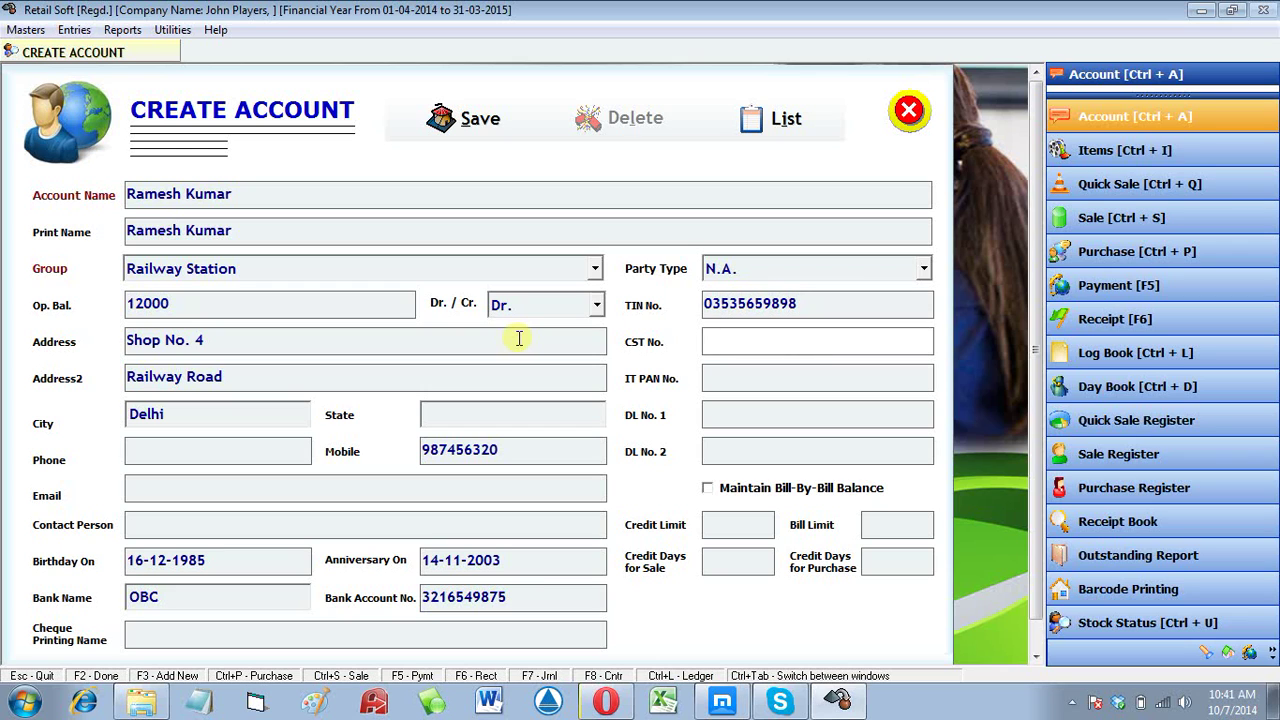
pyautogui.press('Tab')
pyautogui.press('Tab')
pyautogui.press('Tab')
pyautogui.press('Tab')
pyautogui.press('Tab')
pyautogui.press('Tab')
pyautogui.press('Tab')
pyautogui.press('Tab')
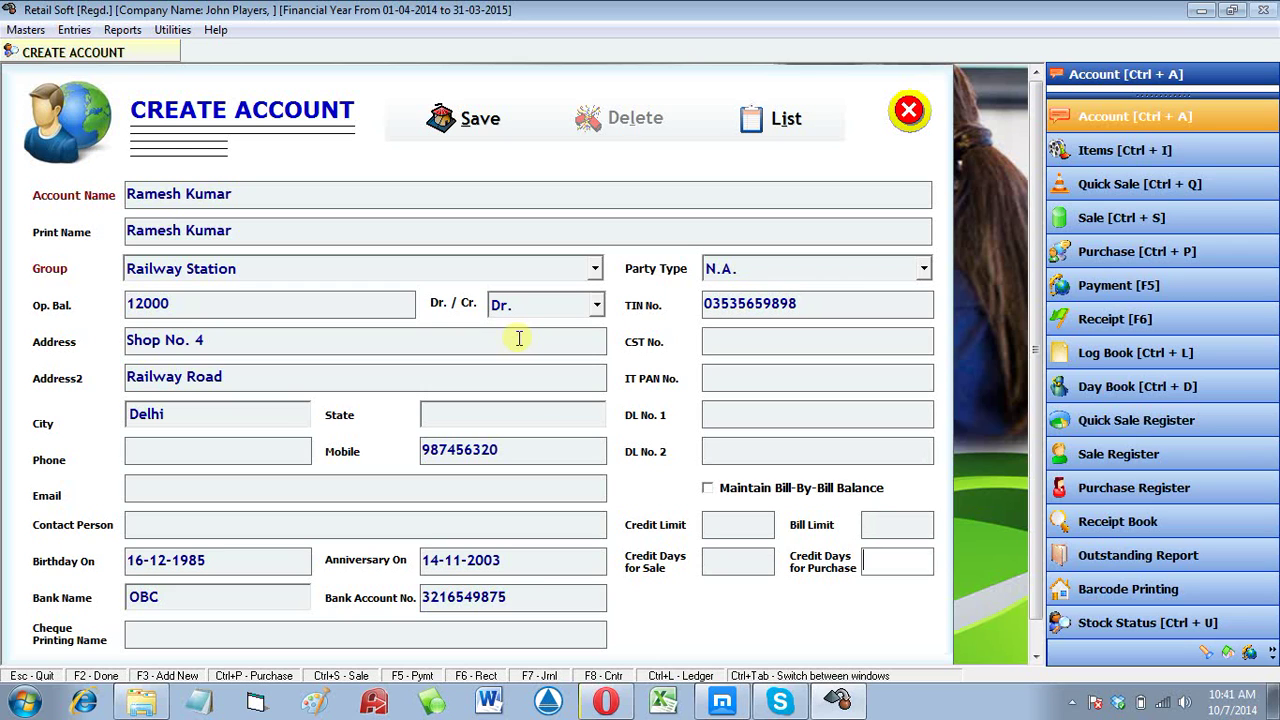
pyautogui.press('Return')
pyautogui.press('Return')
pyautogui.press('Return')
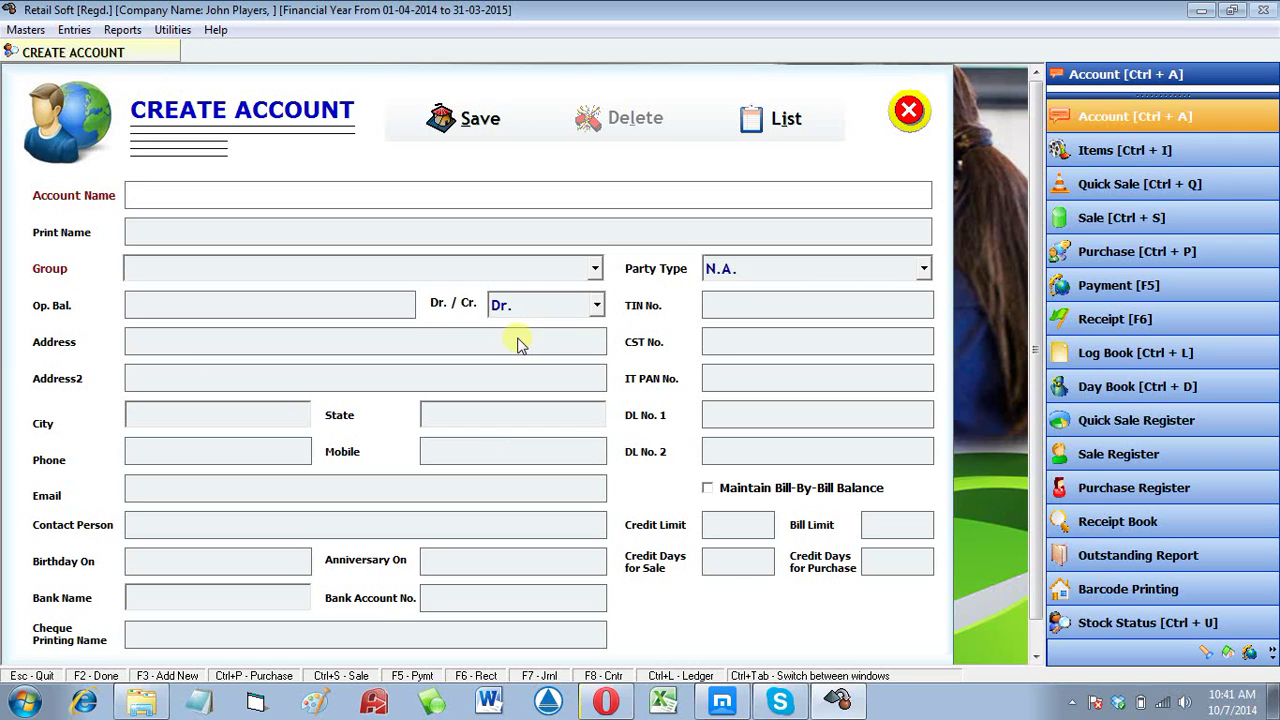
# Step: Enter a second customer's name, group Railway Station and opening balance 16000
pyautogui.press('Return')
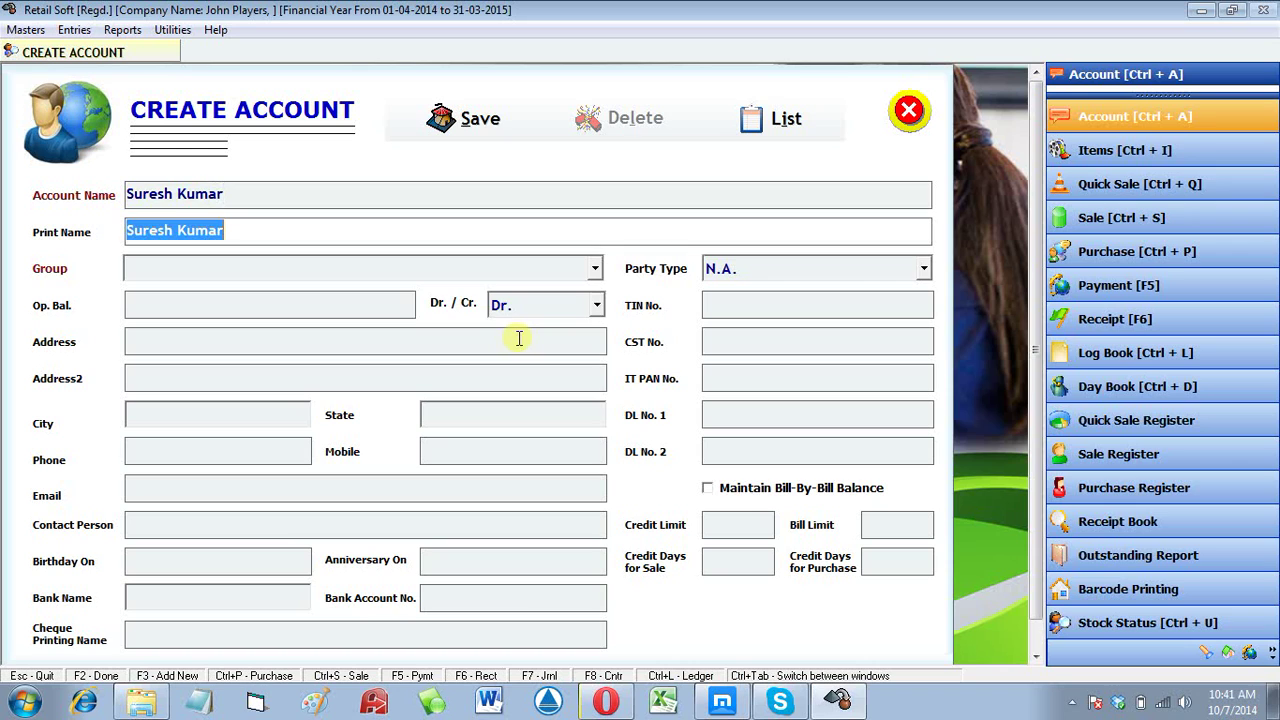
pyautogui.press('Return')
pyautogui.press('r')
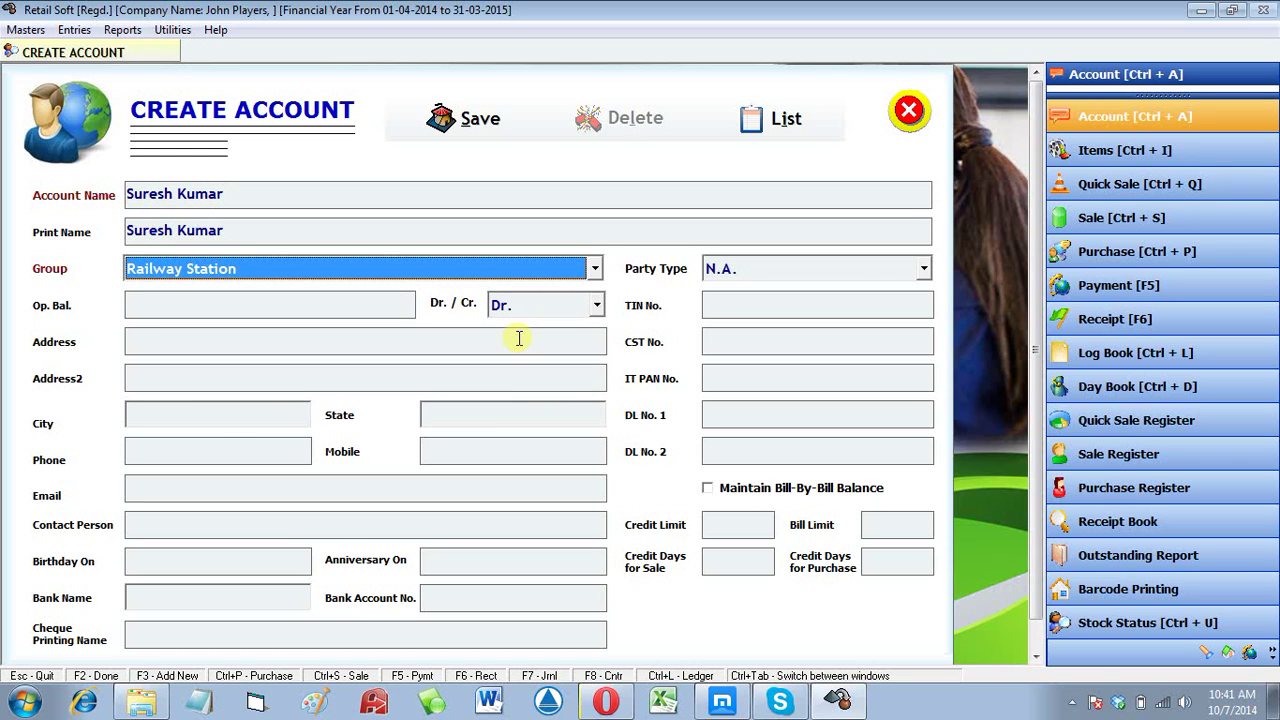
pyautogui.press('Return')
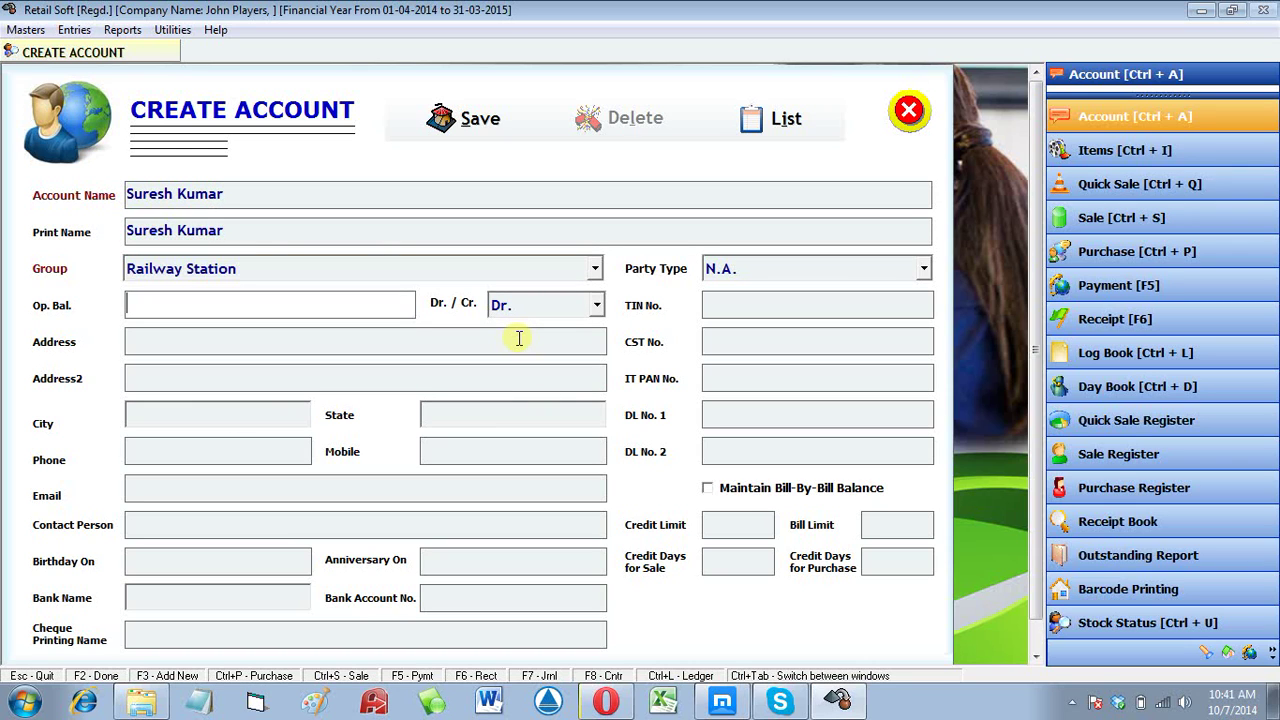
pyautogui.write('16000')
pyautogui.press('Return')
pyautogui.press('Return')
pyautogui.press('Return')
pyautogui.press('Return')
pyautogui.press('Return')
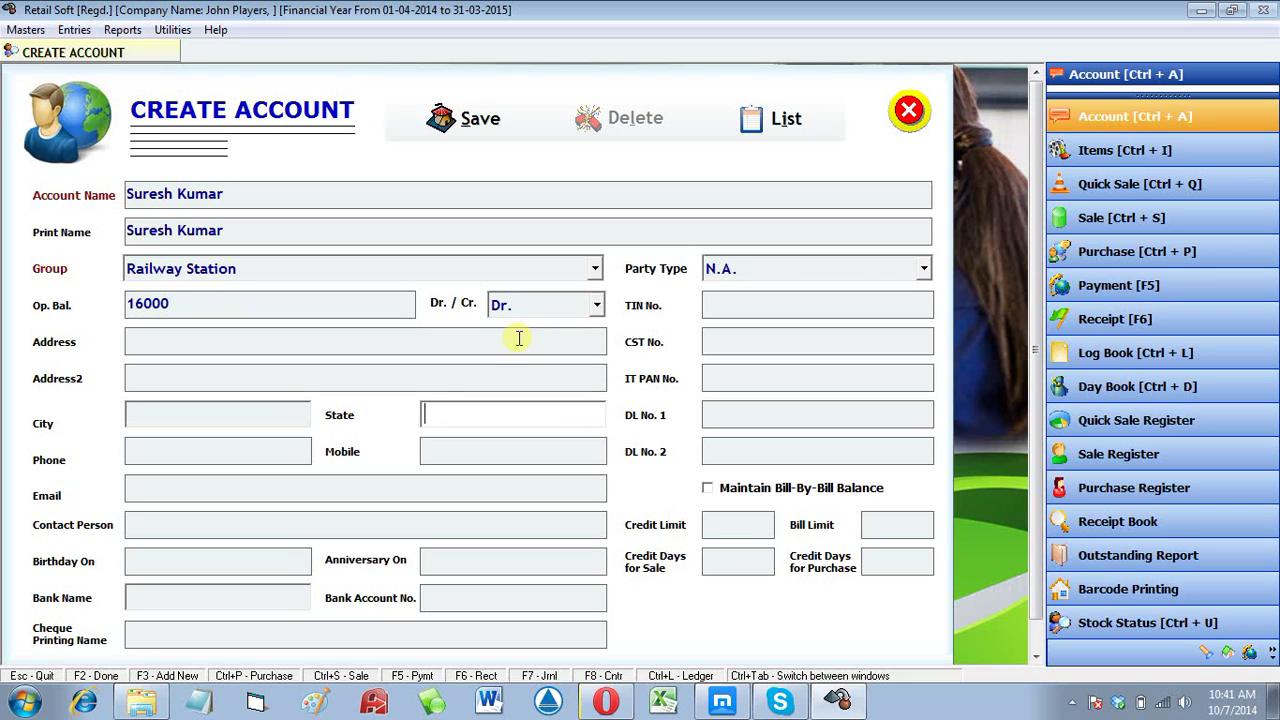
# Step: Add the customer's mobile number and save the account, dismissing the confirmation
pyautogui.press('Return')
pyautogui.press('Return')
pyautogui.write('9')
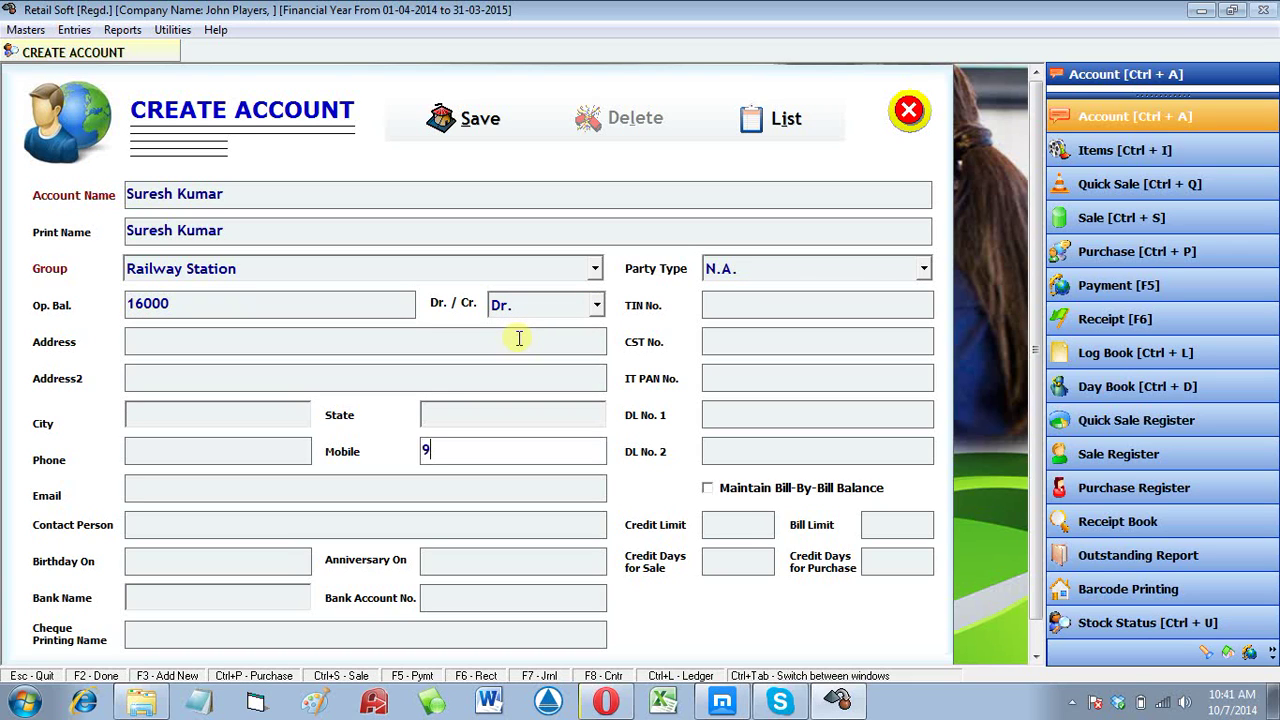
pyautogui.write('8746215')
pyautogui.press('Return')
pyautogui.press('Return')
pyautogui.press('Return')
pyautogui.press('Return')
pyautogui.press('Return')
pyautogui.press('Return')
pyautogui.press('Return')
pyautogui.press('Return')
pyautogui.press('Return')
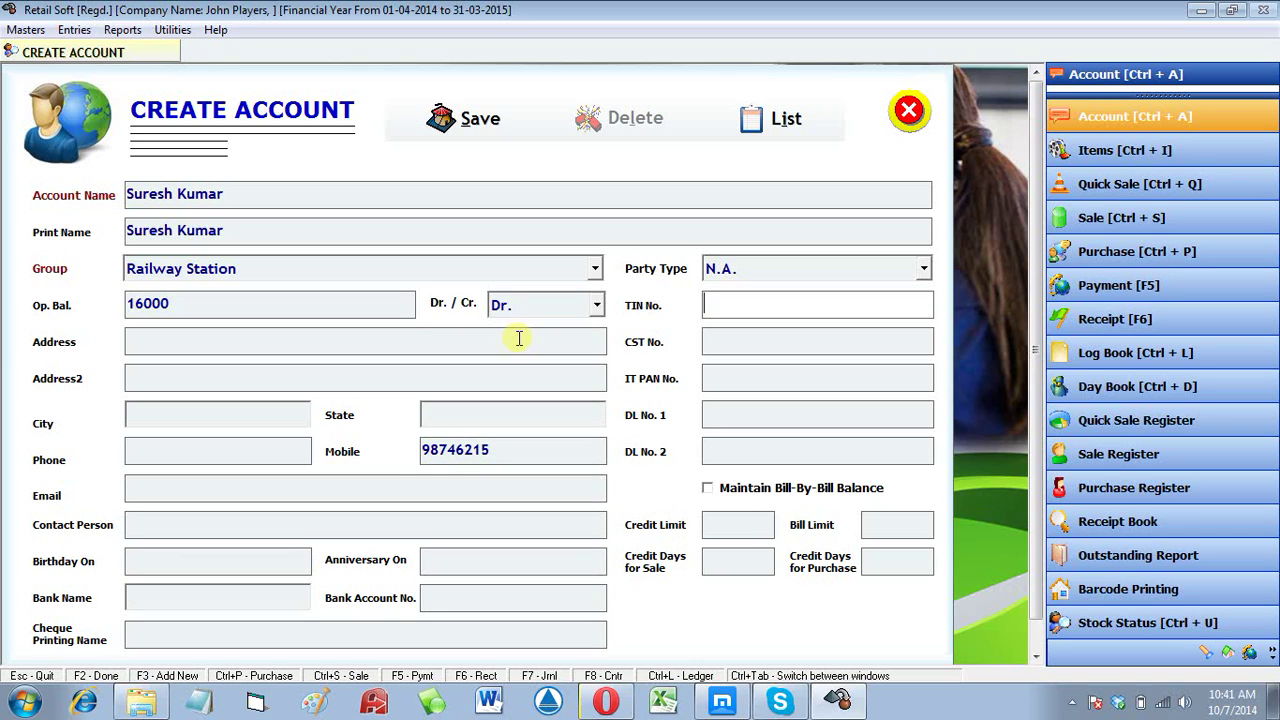
pyautogui.press('Return')
pyautogui.press('Return')
pyautogui.press('Return')
pyautogui.press('Return')
pyautogui.press('Return')
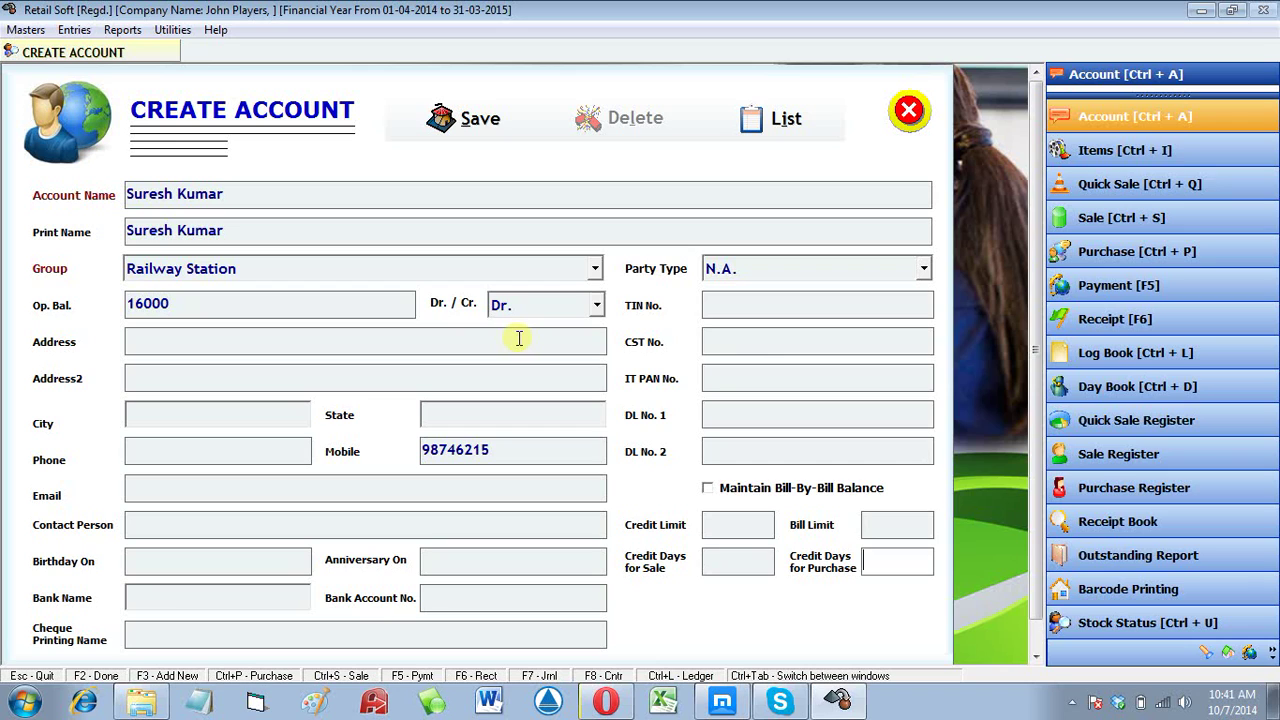
pyautogui.press('Return')
pyautogui.press('Return')
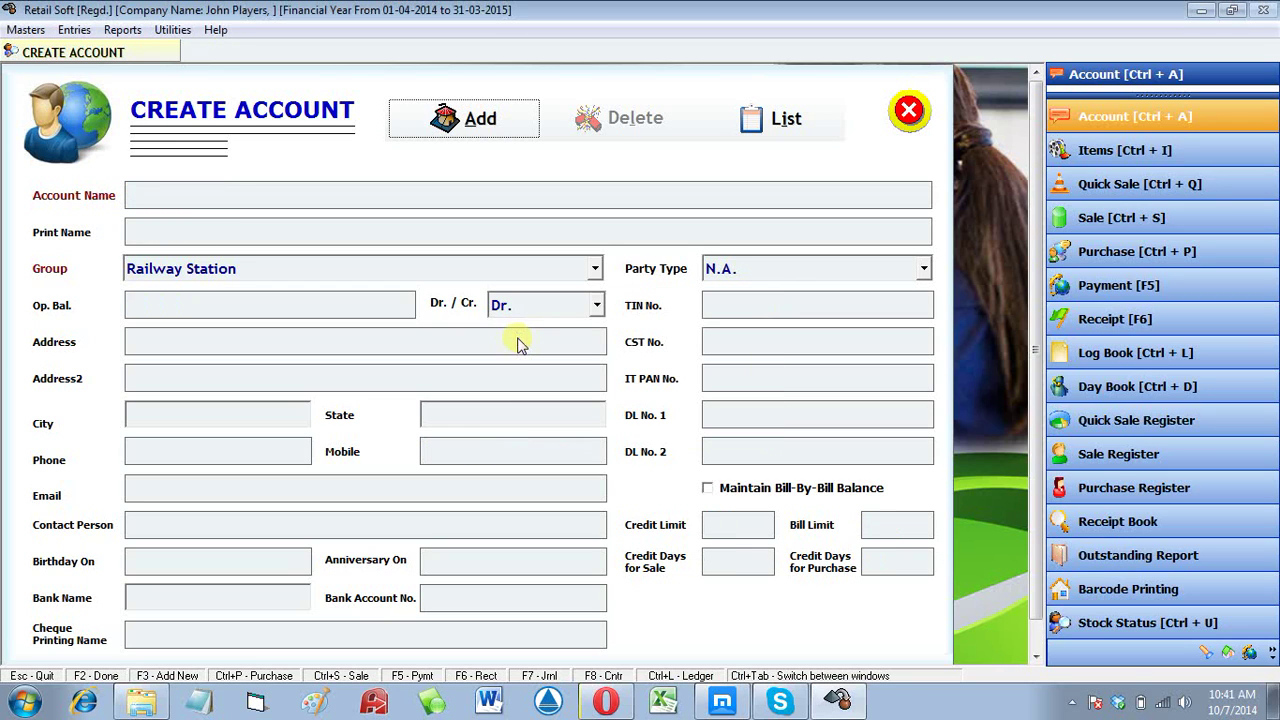
pyautogui.press('Return')
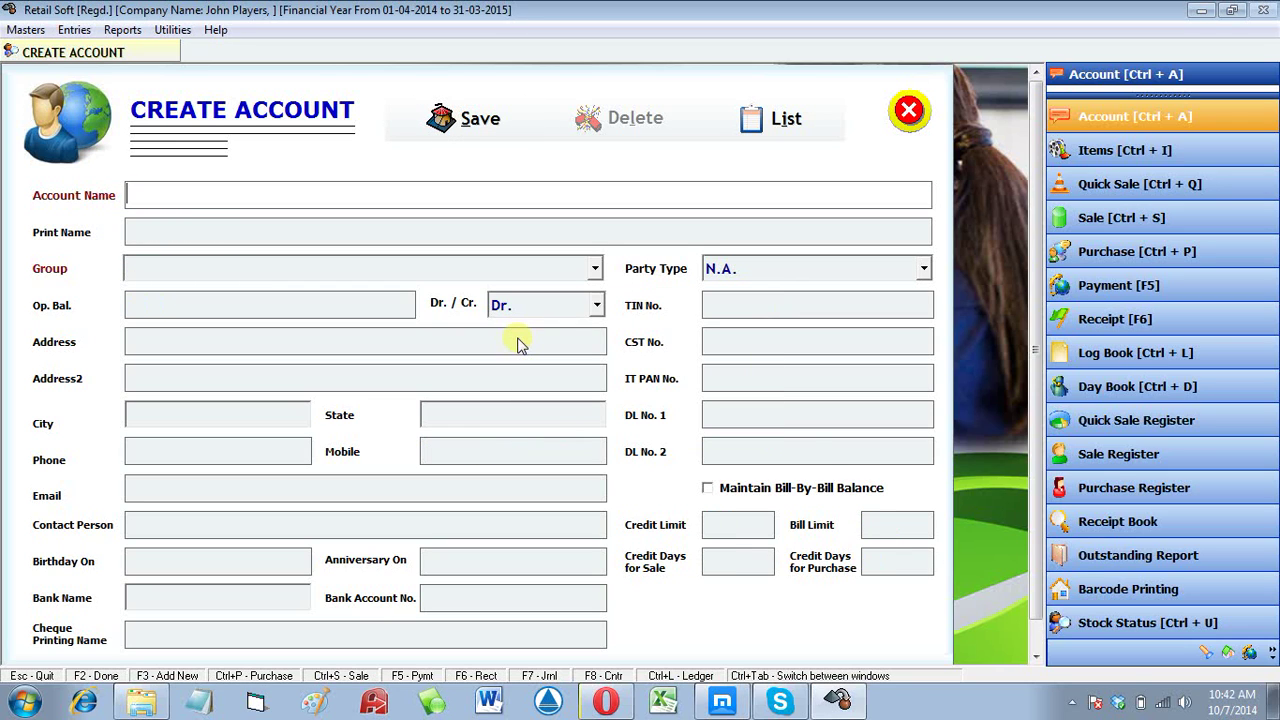
# Step: Cancel the blank account form and load the Outstanding Analysis report as on 01-04-2014
pyautogui.press('Escape')
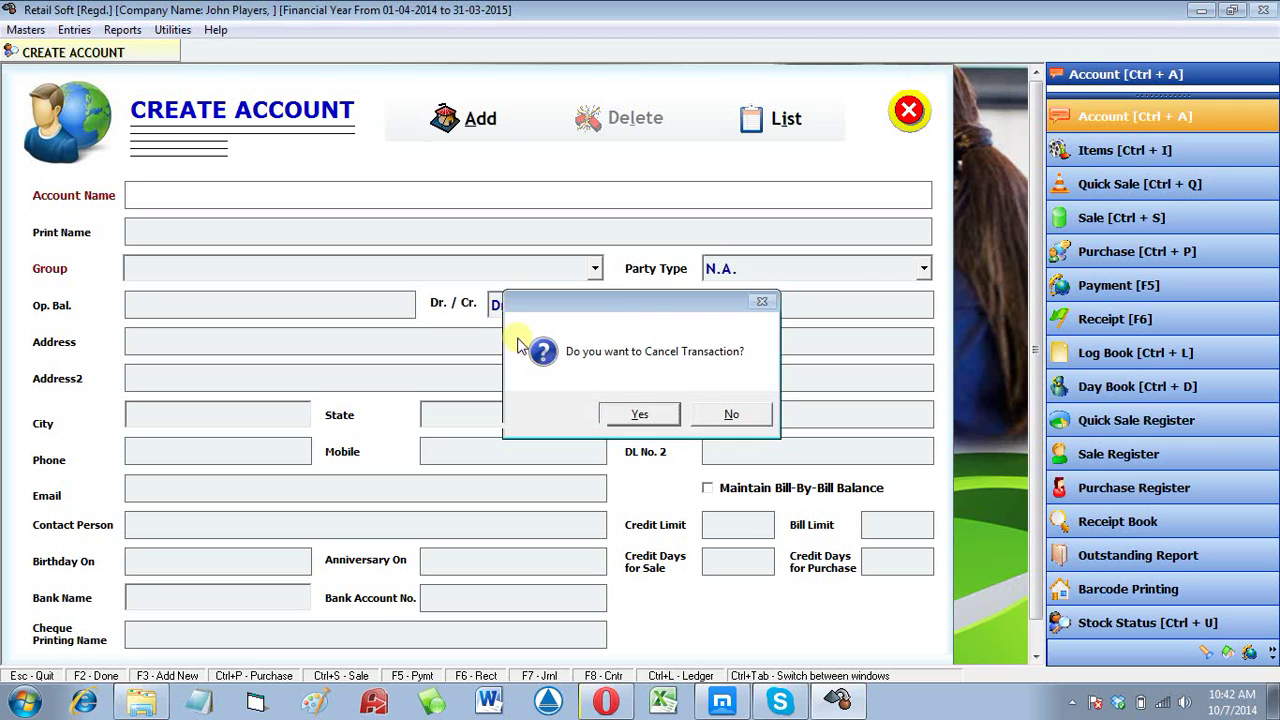
pyautogui.press('Return')
pyautogui.press('Escape')
pyautogui.click(122, 30)
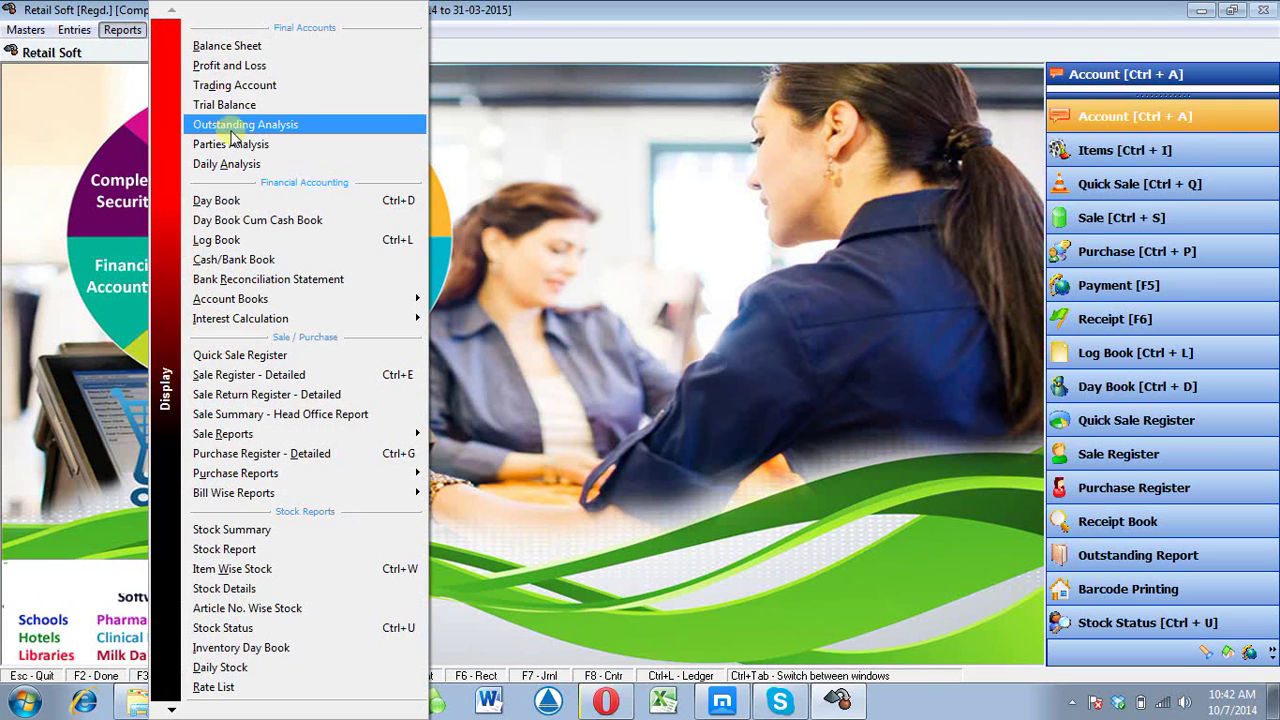
pyautogui.click(232, 126)
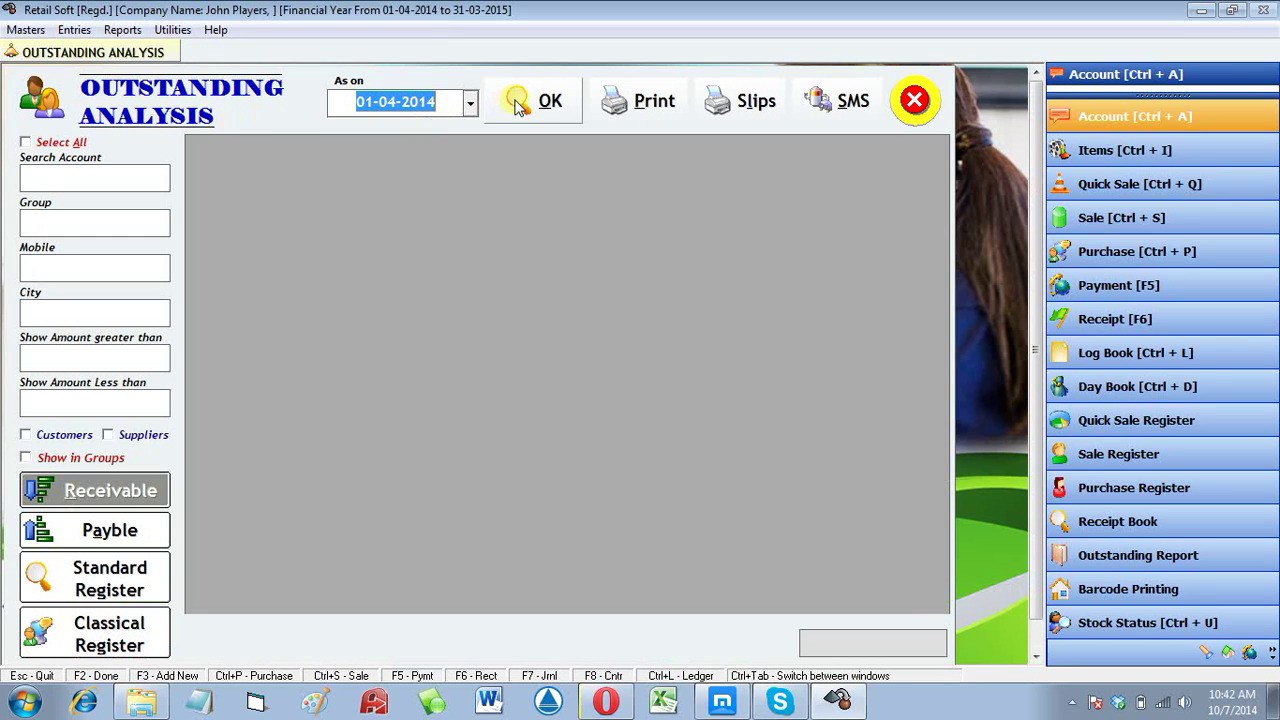
pyautogui.click(516, 104)
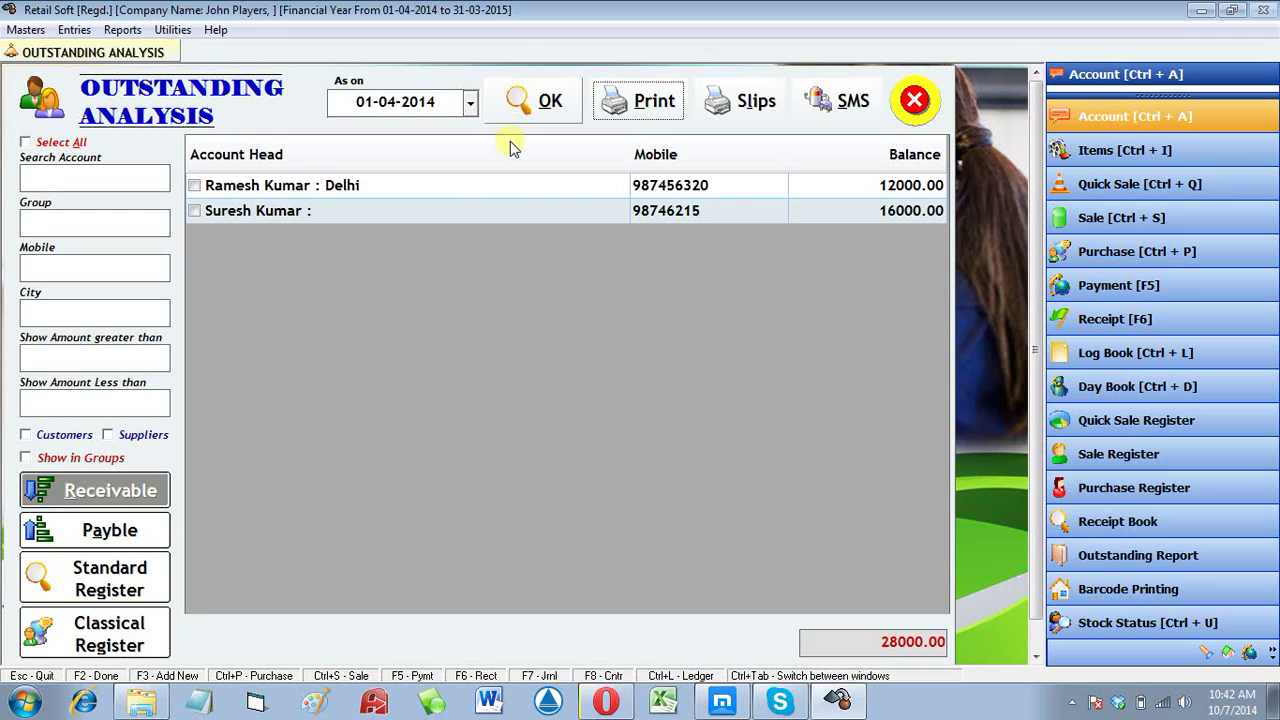
# Step: Select a few account rows and turn on Show in Groups
pyautogui.click(482, 188)
pyautogui.click(482, 212)
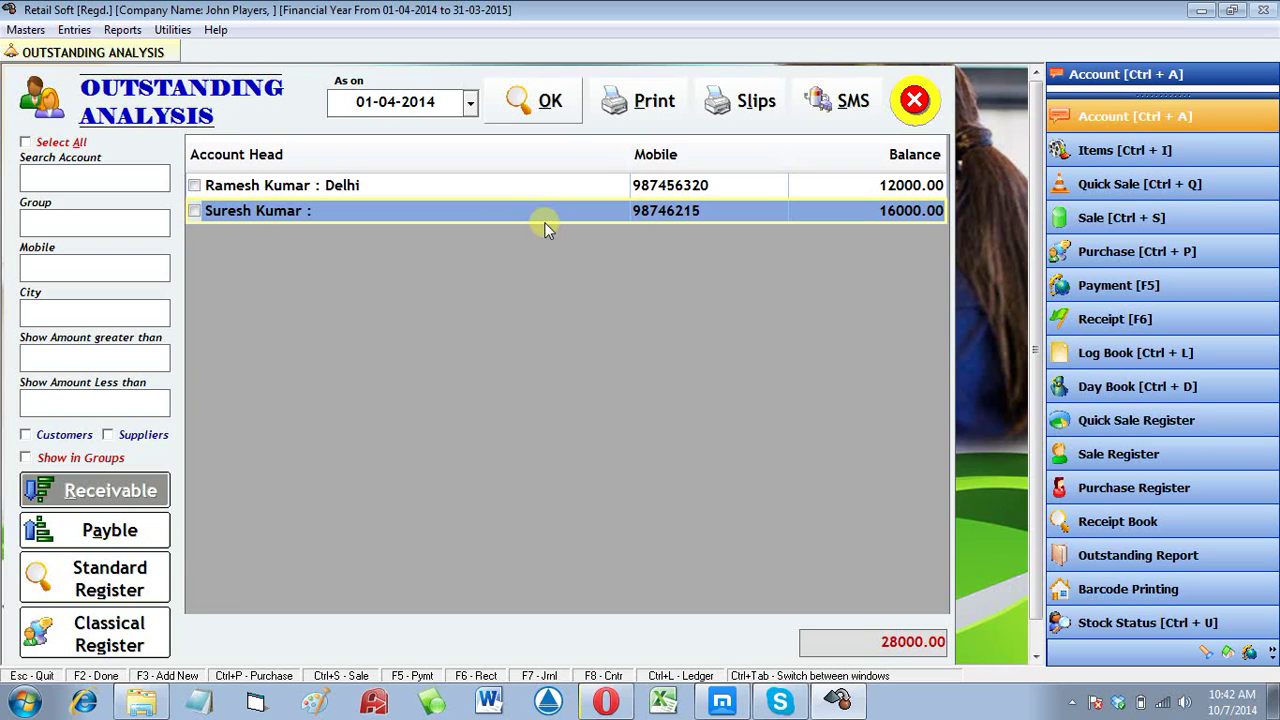
pyautogui.click(760, 184)
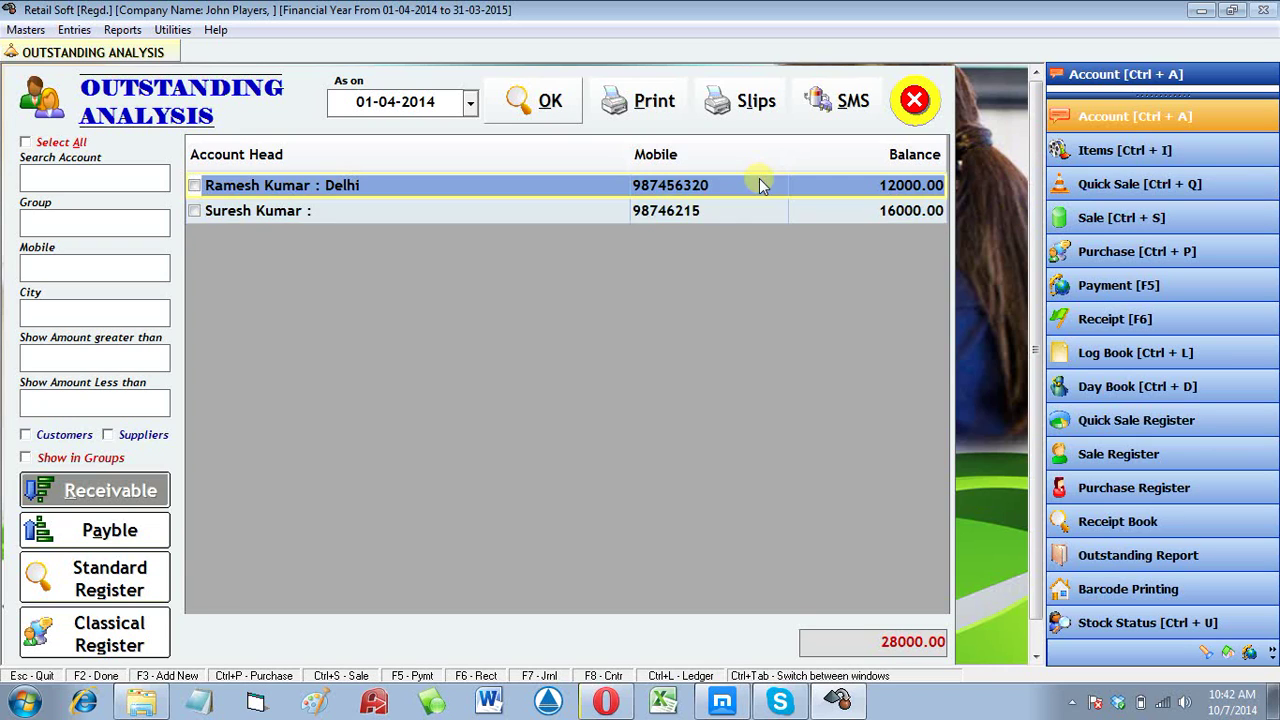
pyautogui.click(764, 212)
pyautogui.click(906, 184)
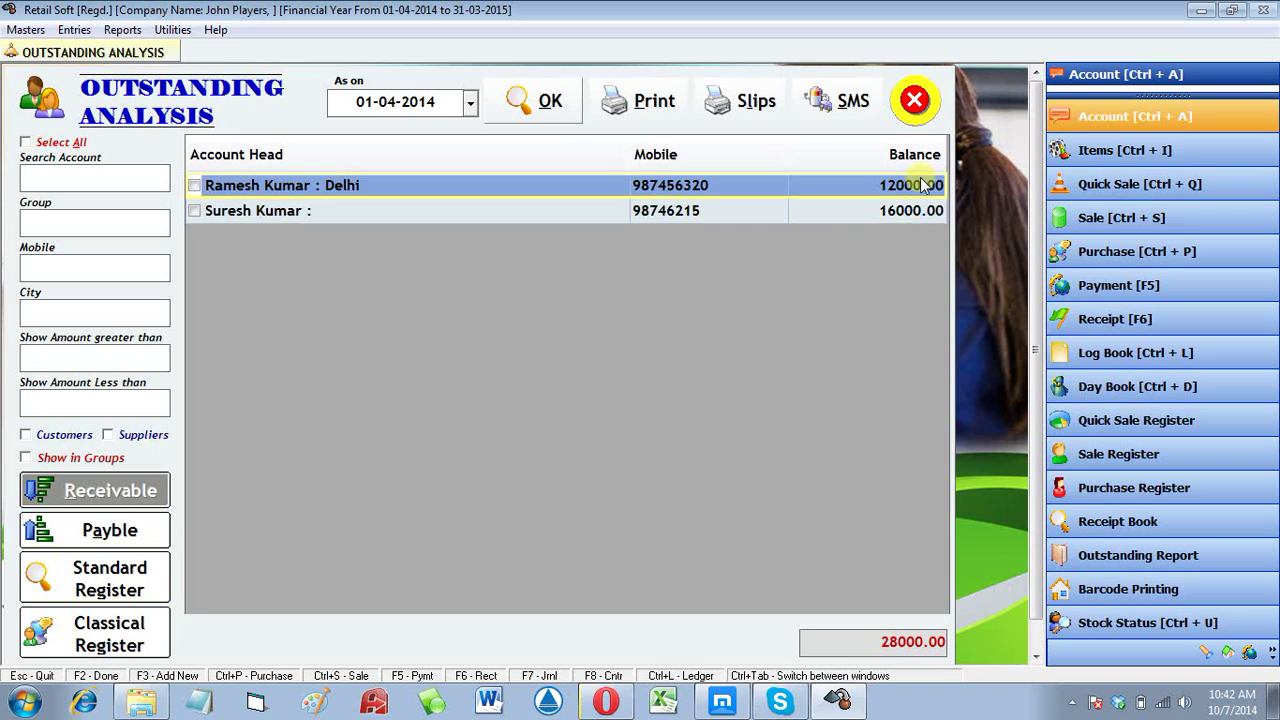
pyautogui.click(908, 209)
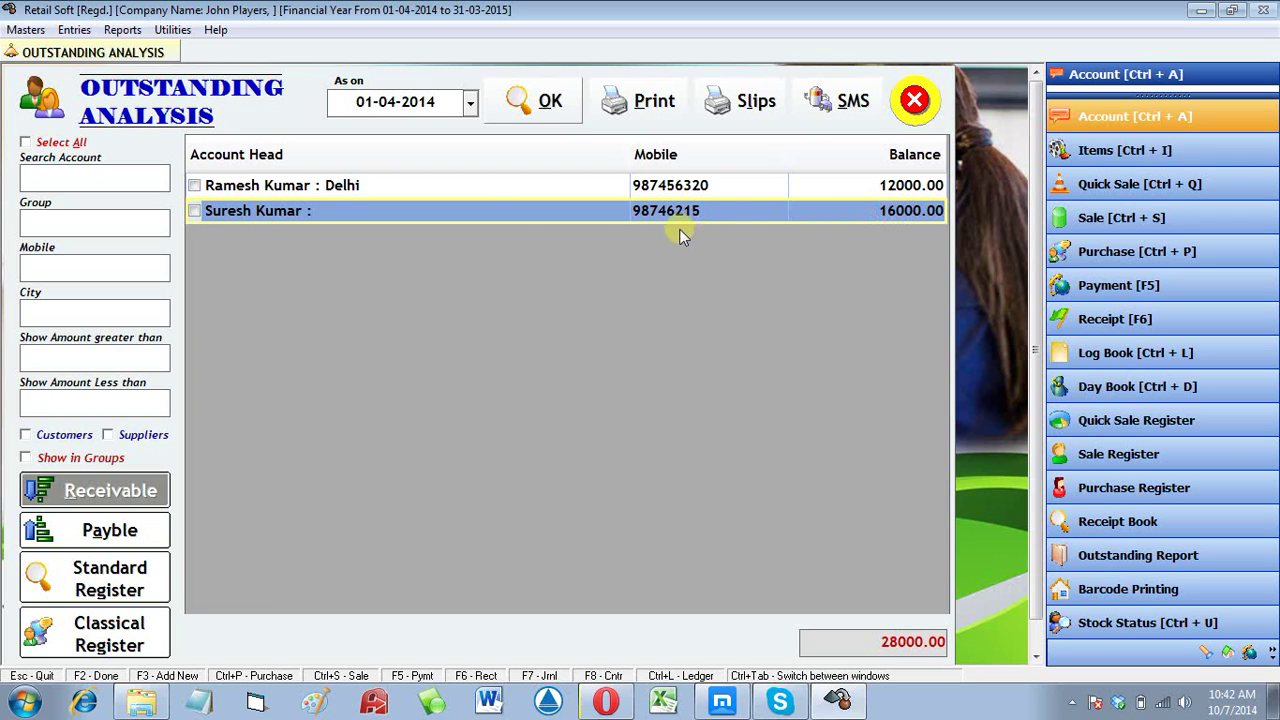
pyautogui.click(474, 189)
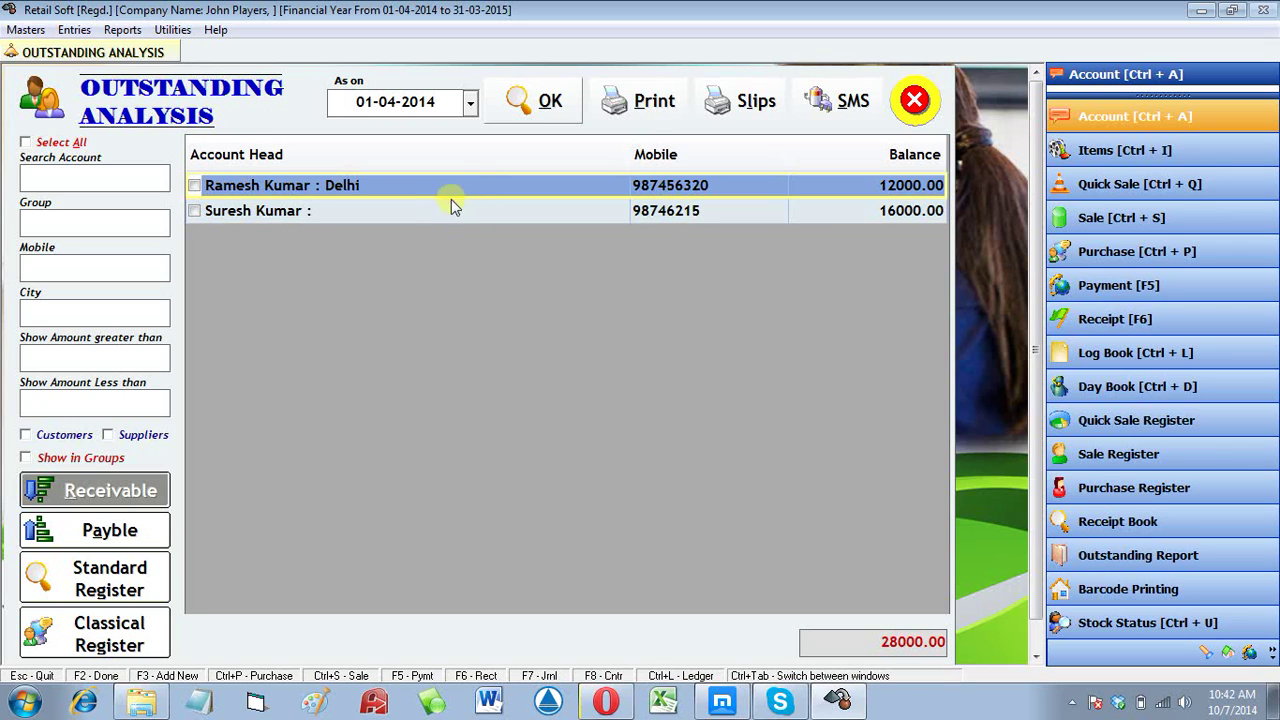
pyautogui.click(95, 457)
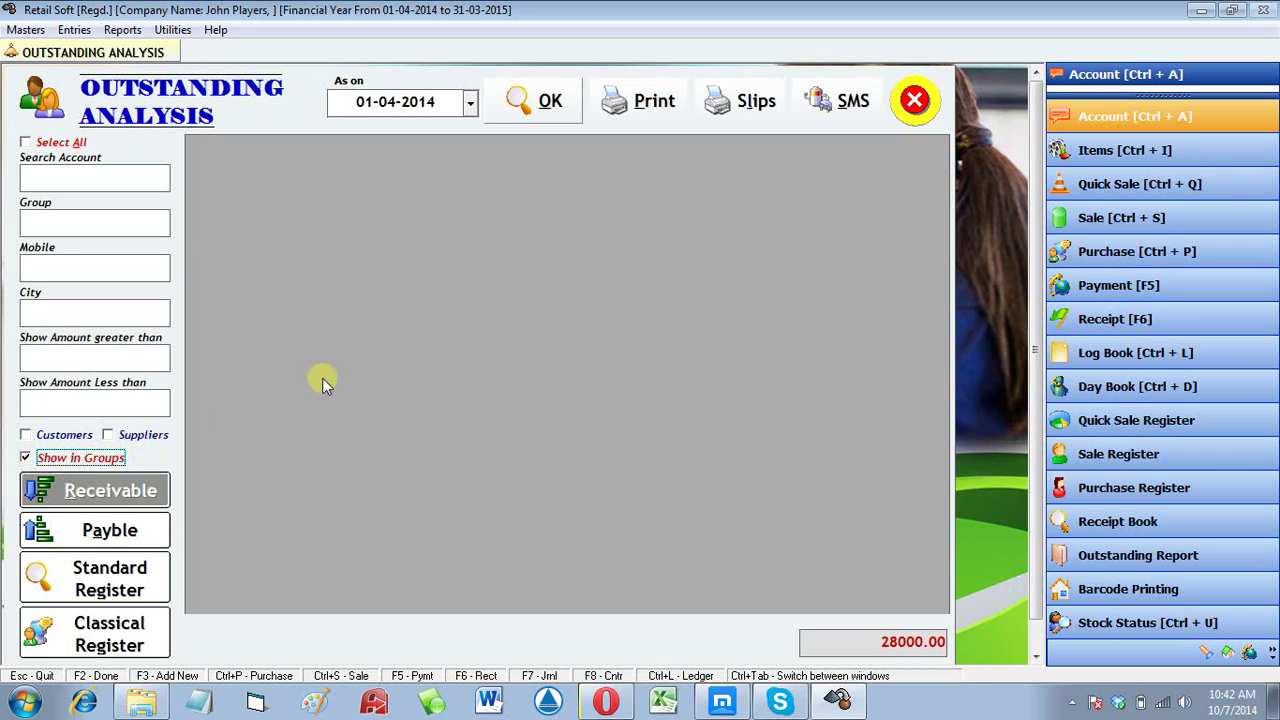
# Step: Reload the report grouped and review the Railway Station accounts with their 28000.00 total
pyautogui.click(540, 98)
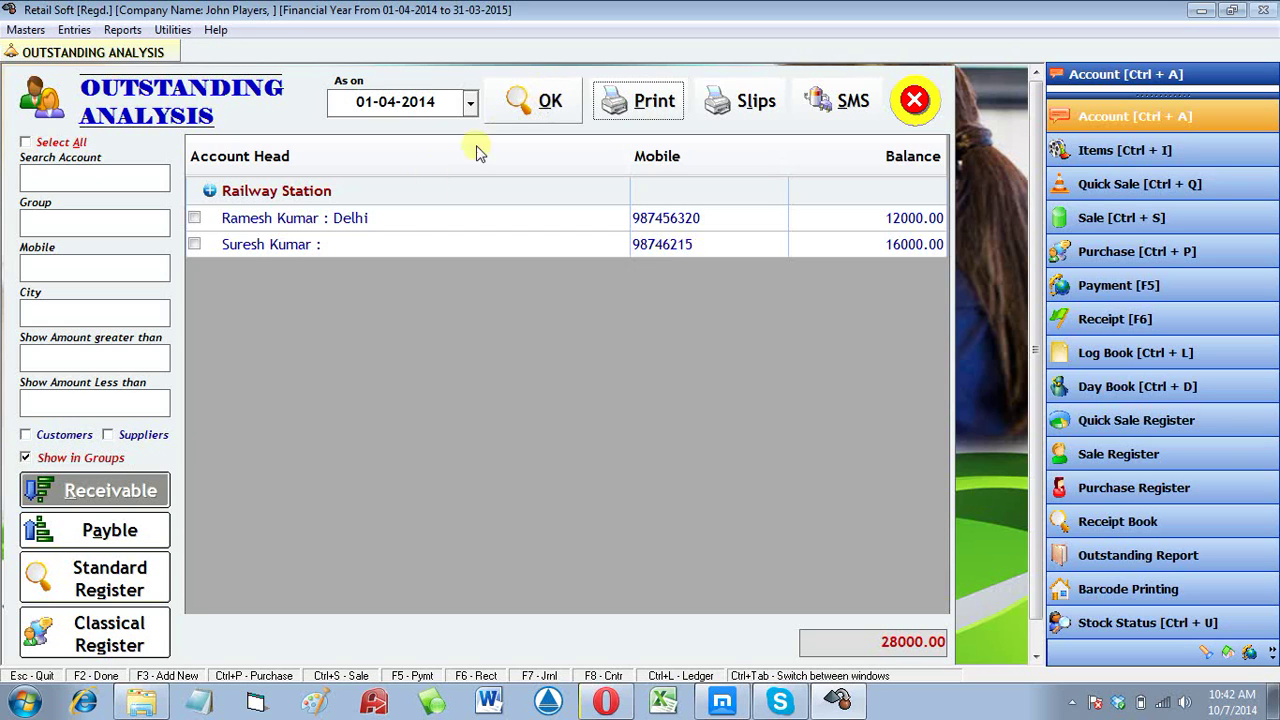
pyautogui.click(302, 220)
pyautogui.click(240, 193)
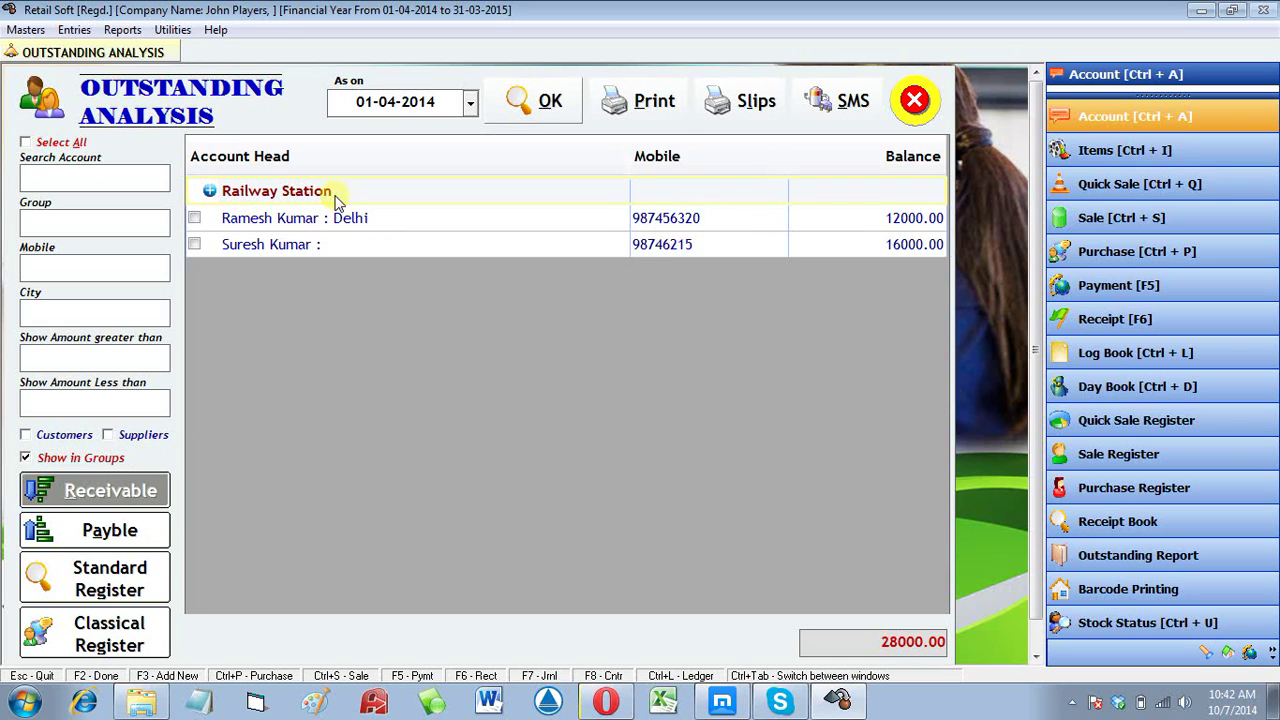
pyautogui.click(800, 219)
pyautogui.click(820, 244)
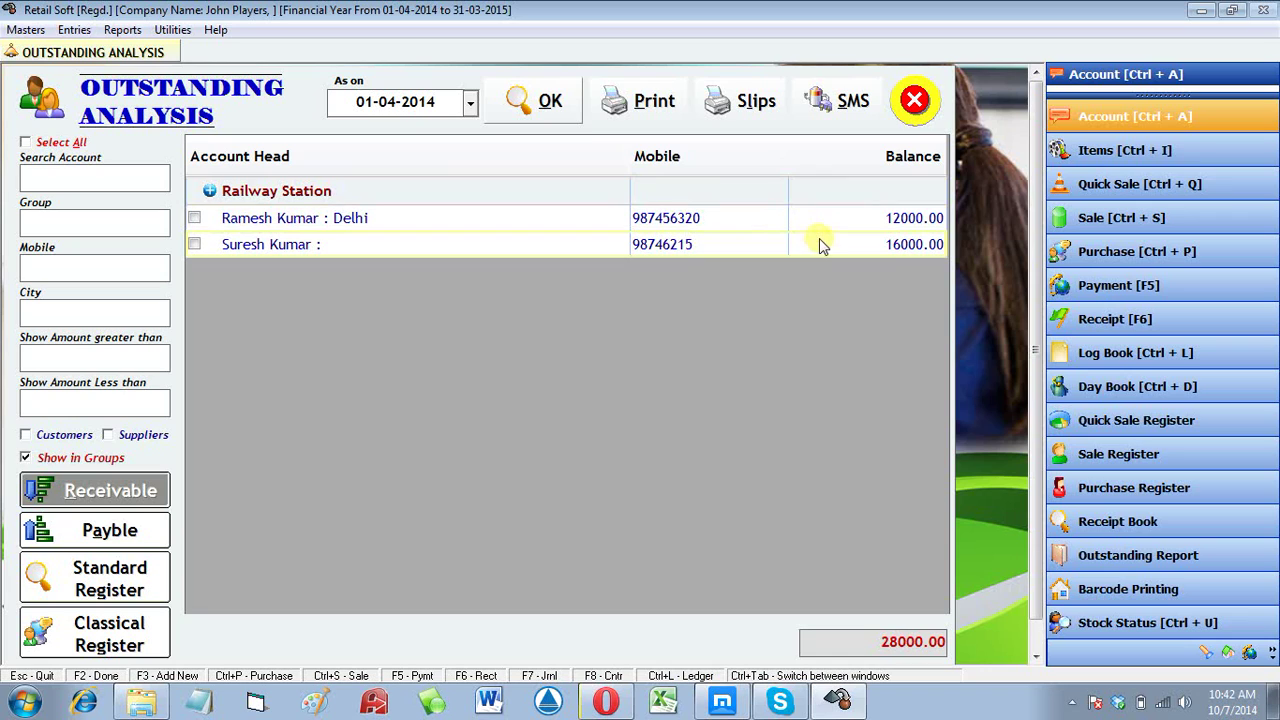
pyautogui.moveTo(862, 641); pyautogui.dragTo(966, 641)
pyautogui.click(366, 198)
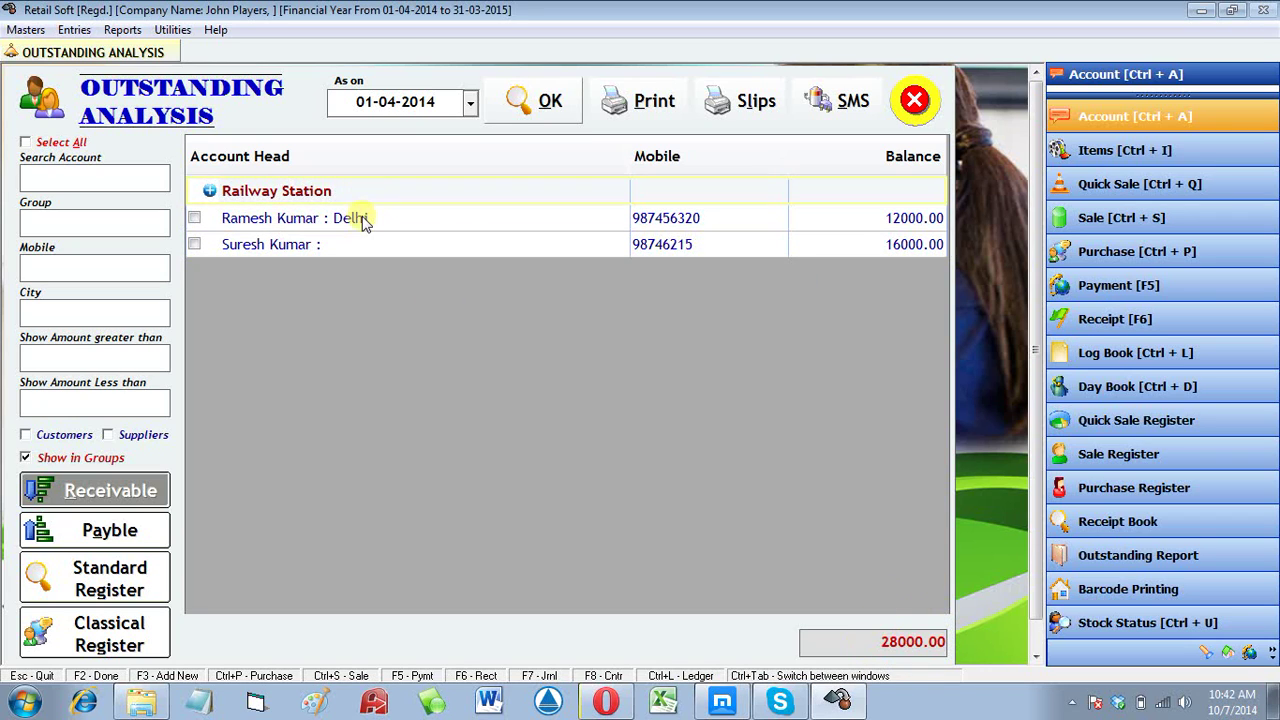
pyautogui.click(366, 218)
pyautogui.click(363, 242)
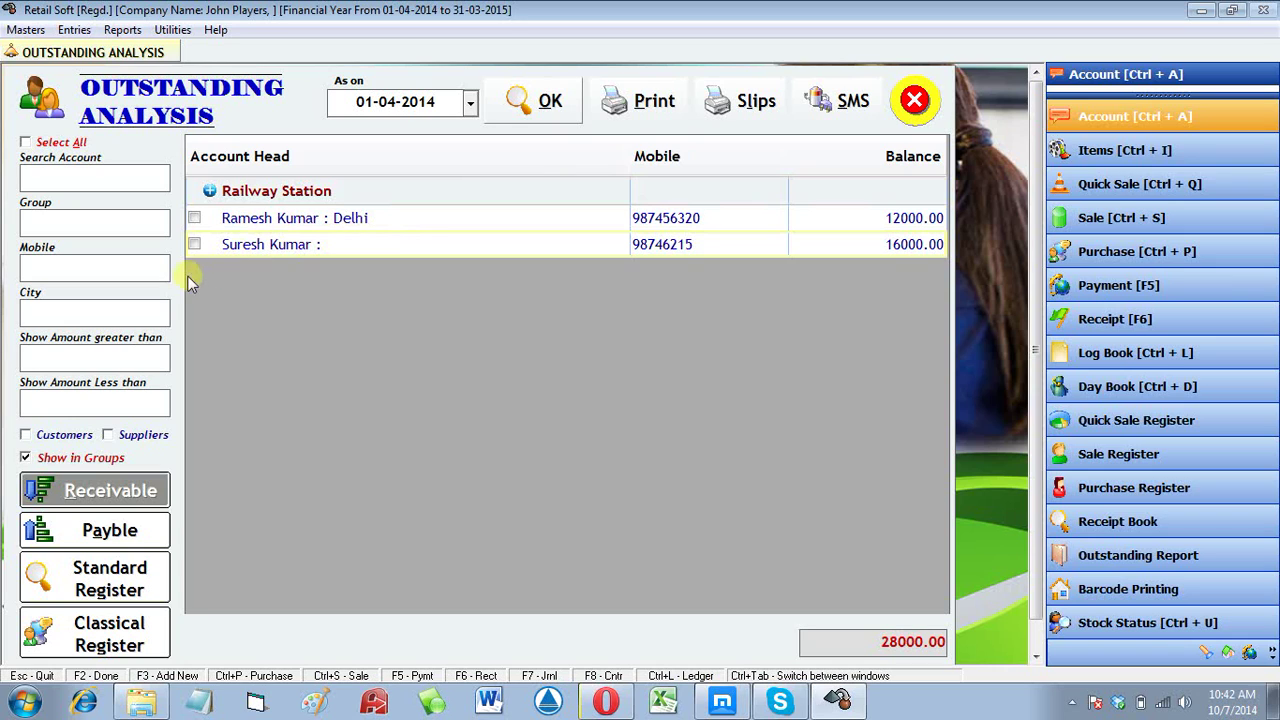
# Step: Filter the report to the 'railway' group, check its accounts, and close the report
pyautogui.click(96, 226)
pyautogui.write('railway')
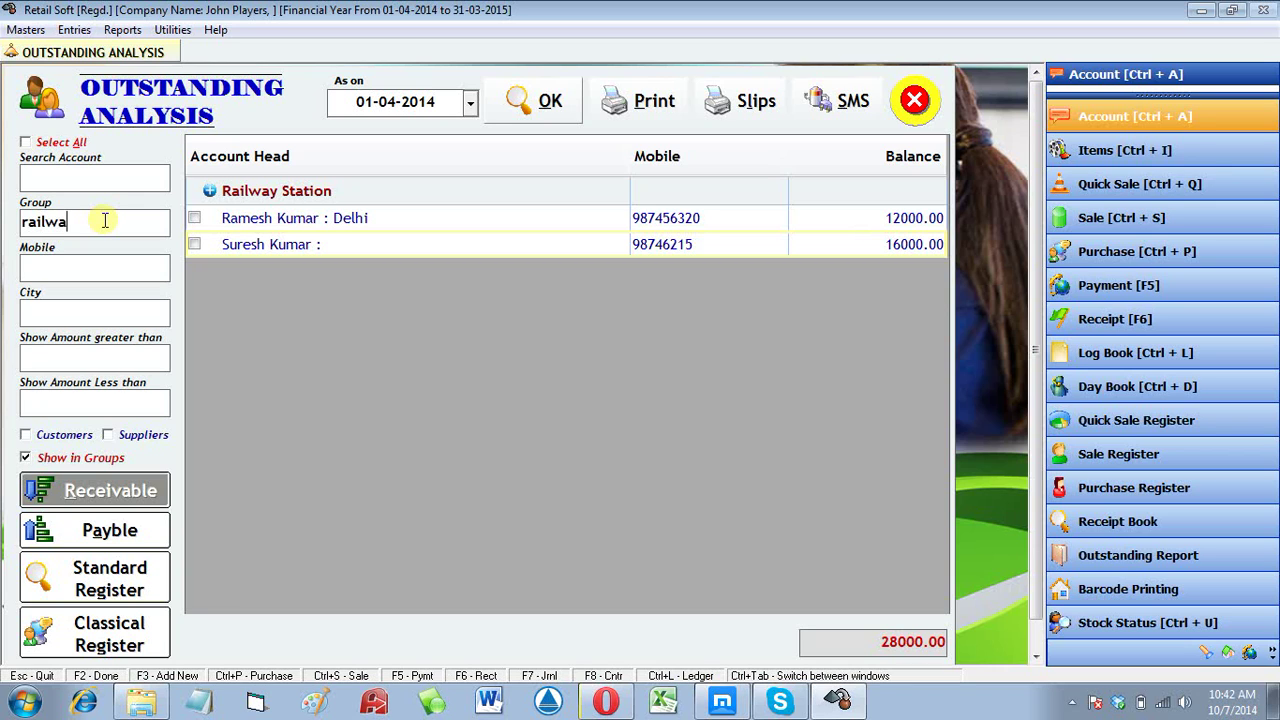
pyautogui.click(523, 108)
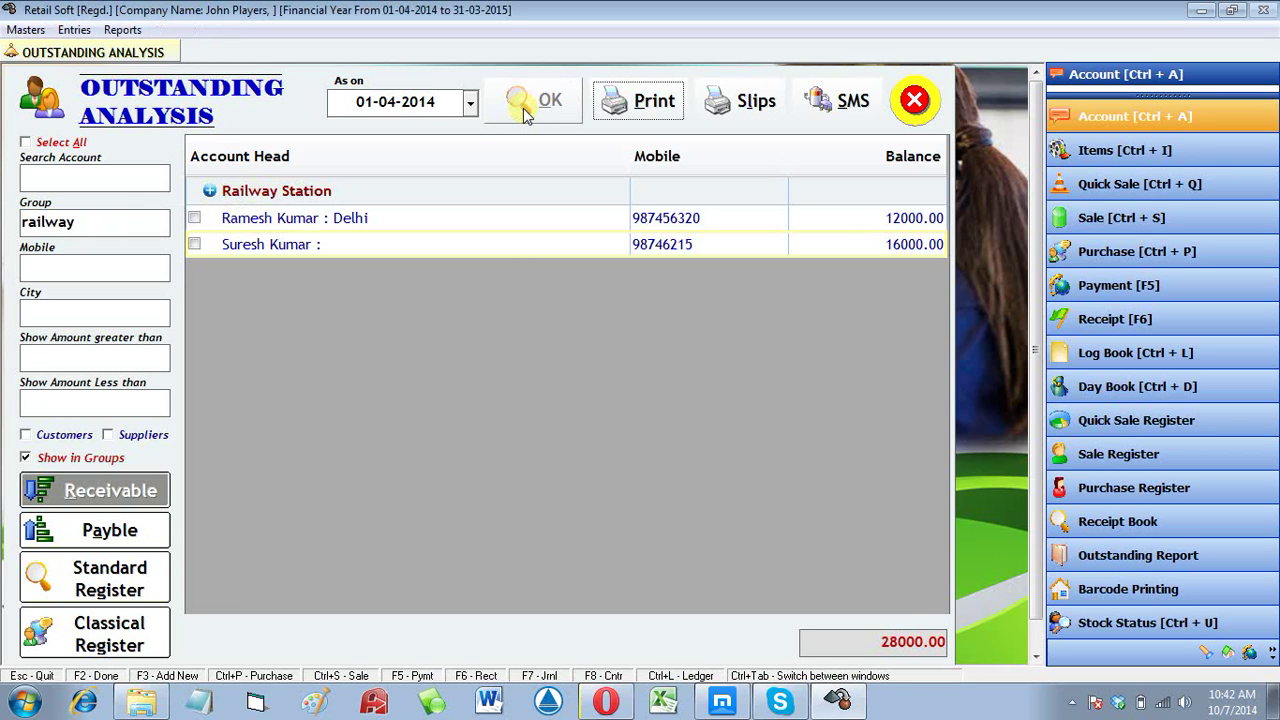
pyautogui.click(238, 198)
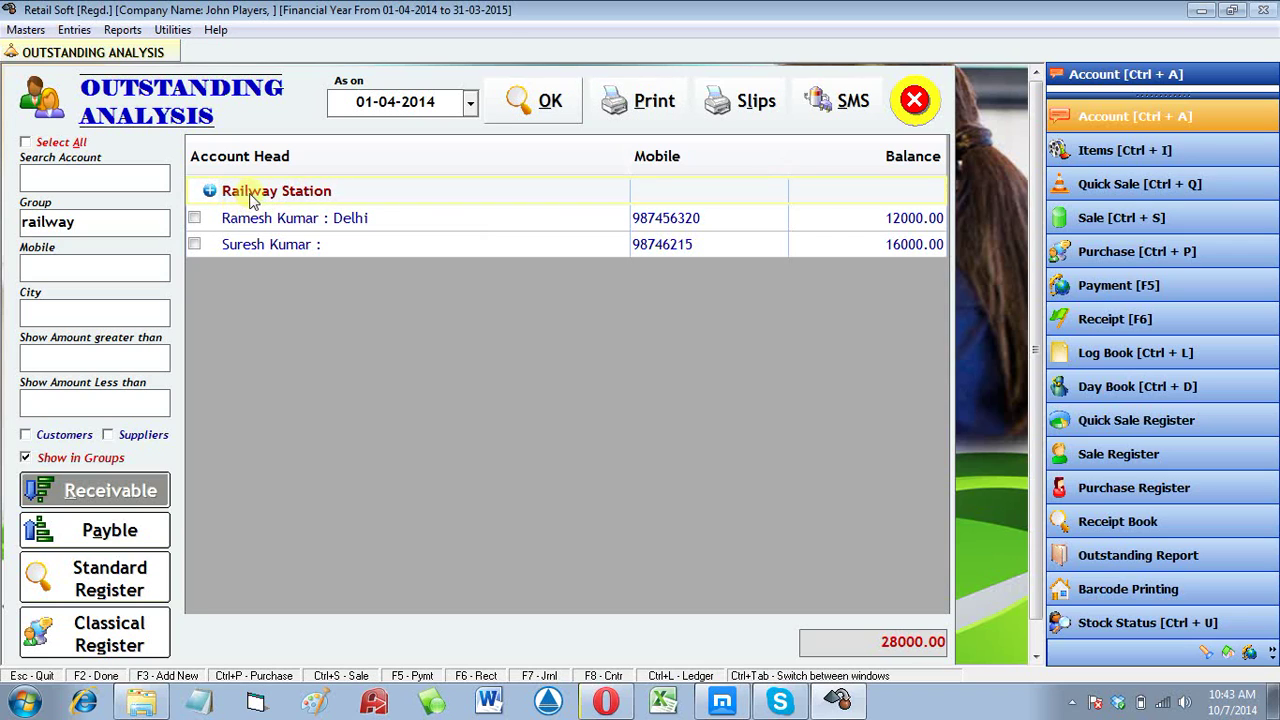
pyautogui.click(890, 238)
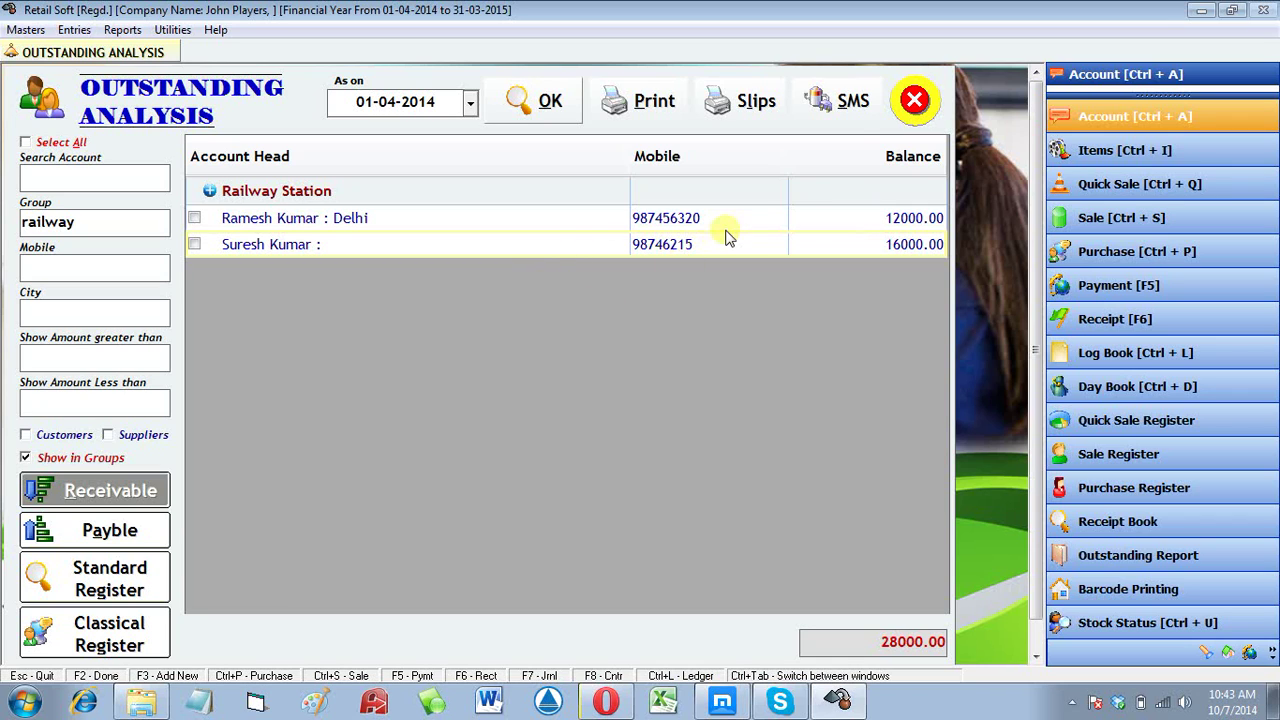
pyautogui.click(914, 102)
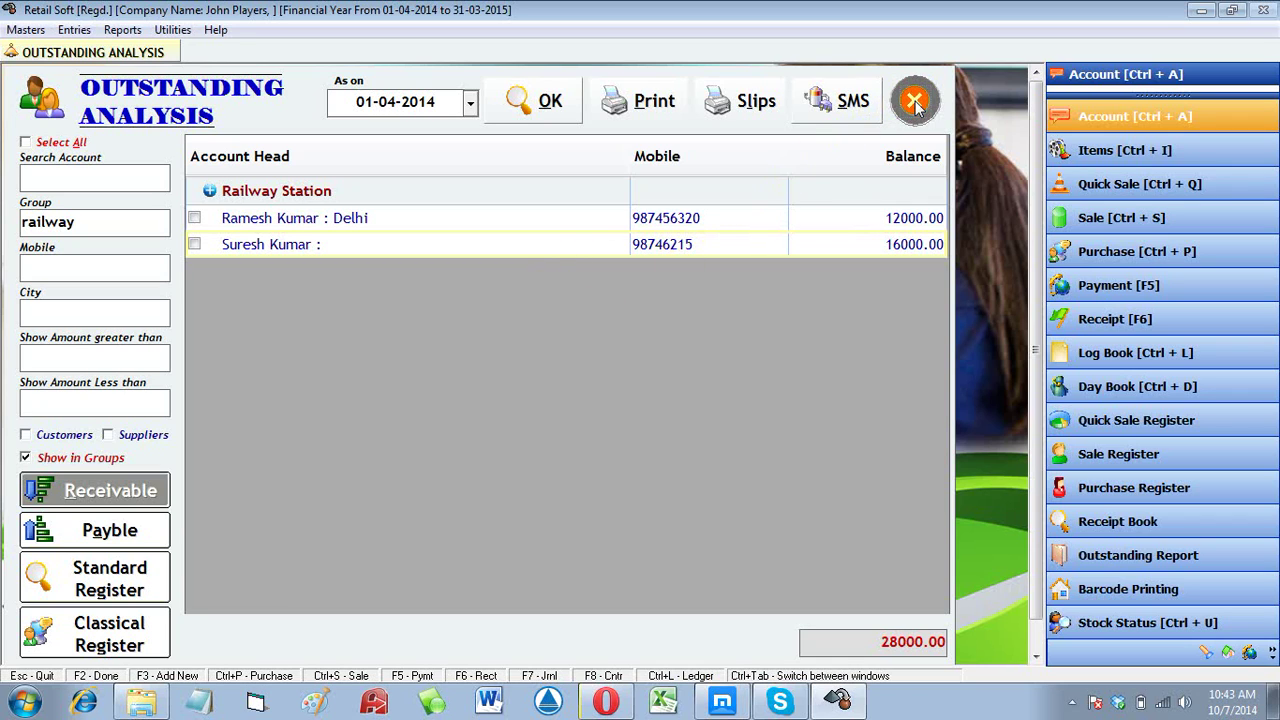
pyautogui.click(820, 223)
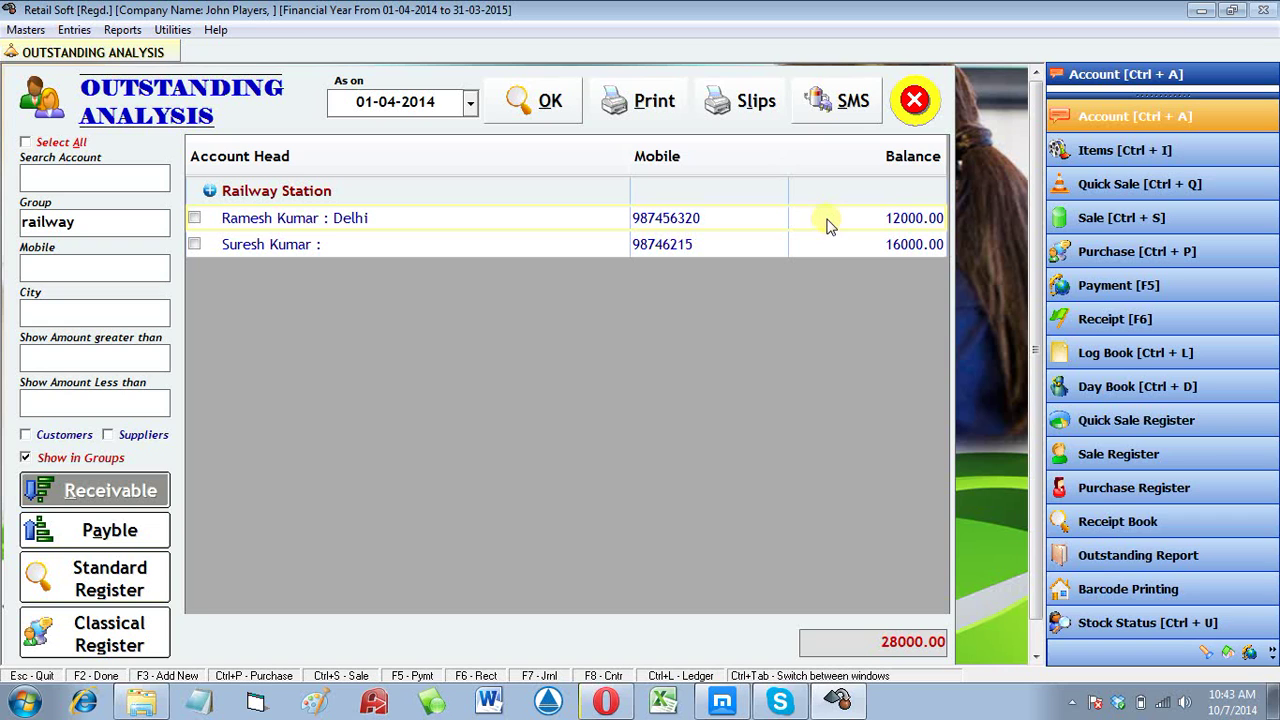
pyautogui.click(925, 108)
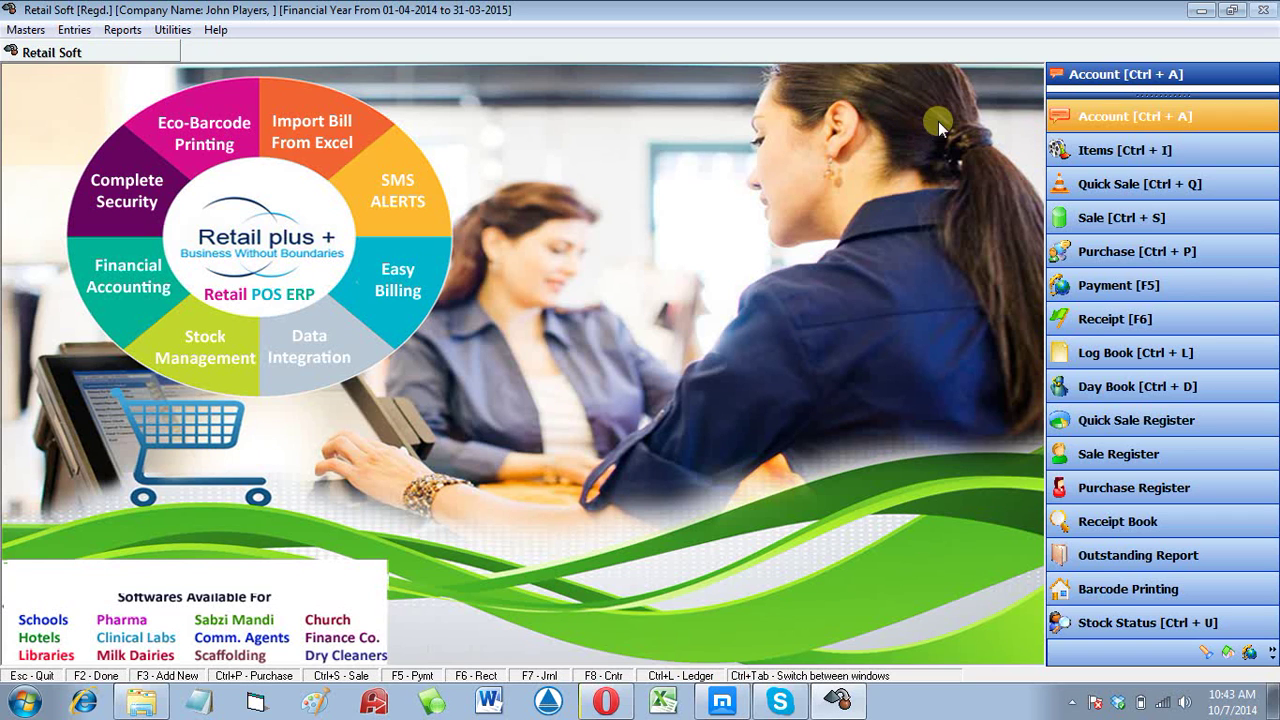
# Step: Open the Address Book with Ctrl+A and start a new account from it
pyautogui.hotkey('ctrl', 'a')
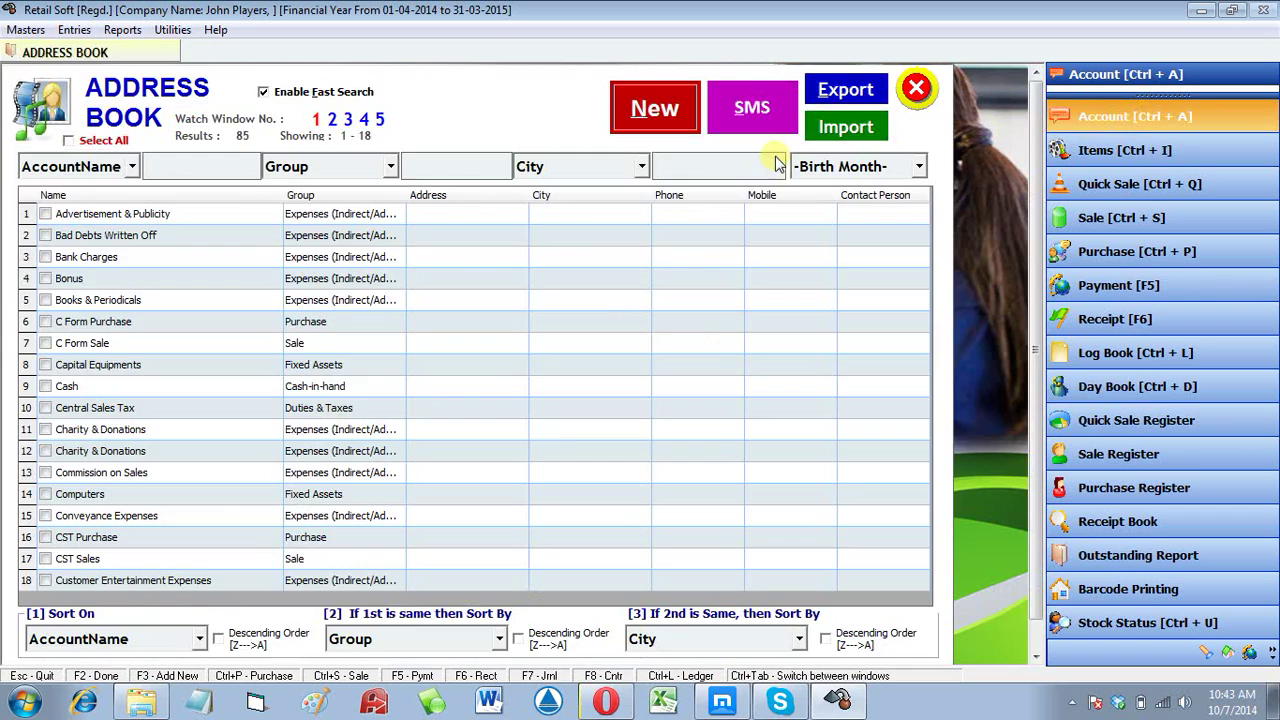
pyautogui.click(671, 119)
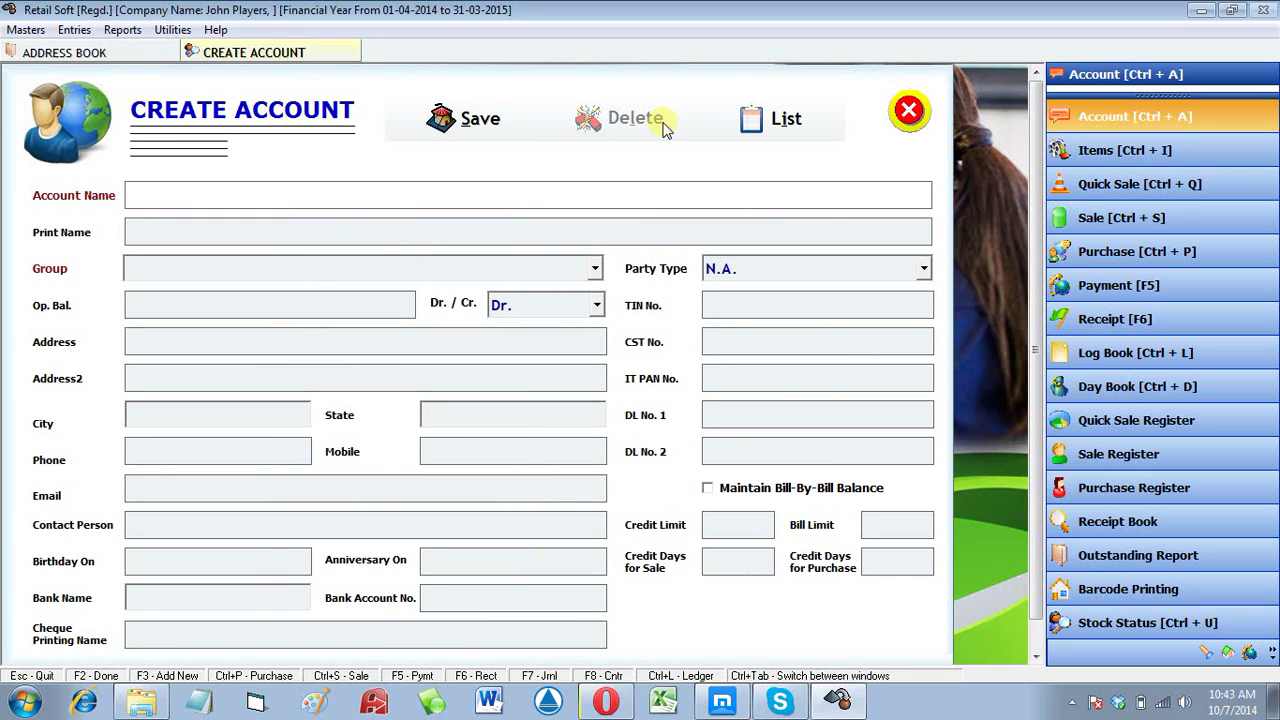
# Step: Enter Super Trading Co. in the SUPPLIERS group with a 50000 Cr opening balance
pyautogui.write('Super Trading Co.')
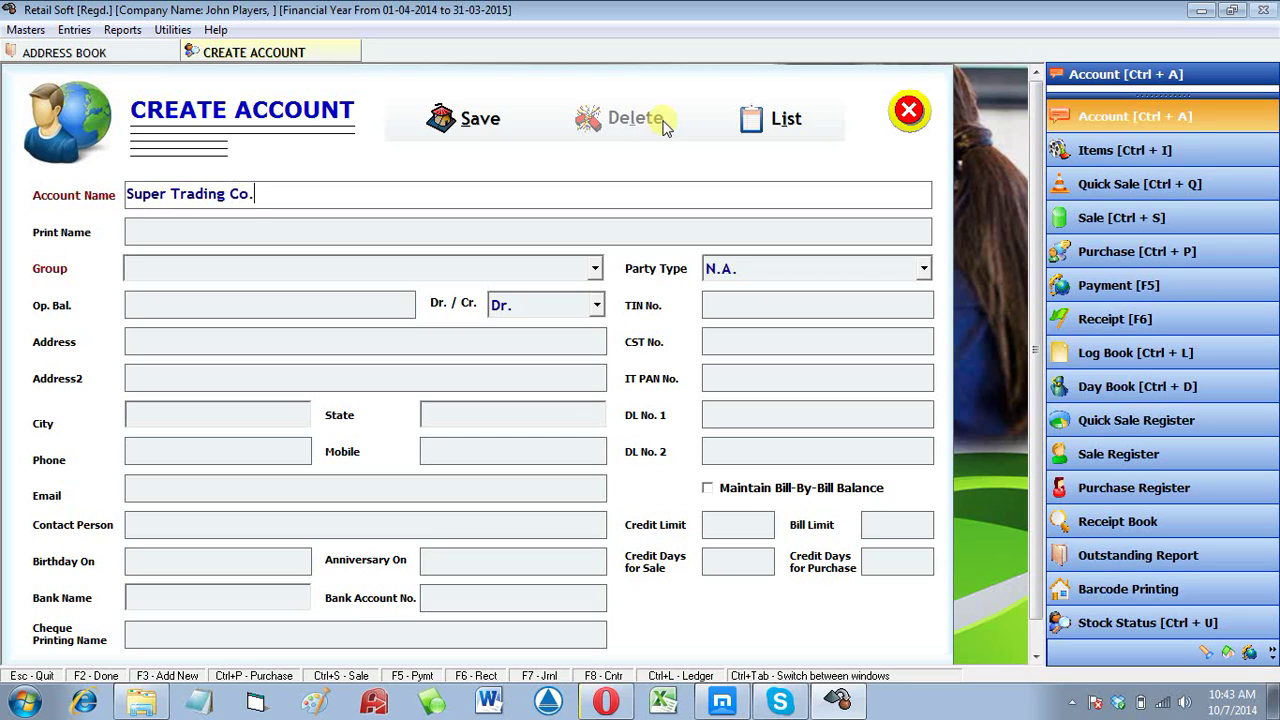
pyautogui.press('Return')
pyautogui.press('Return')
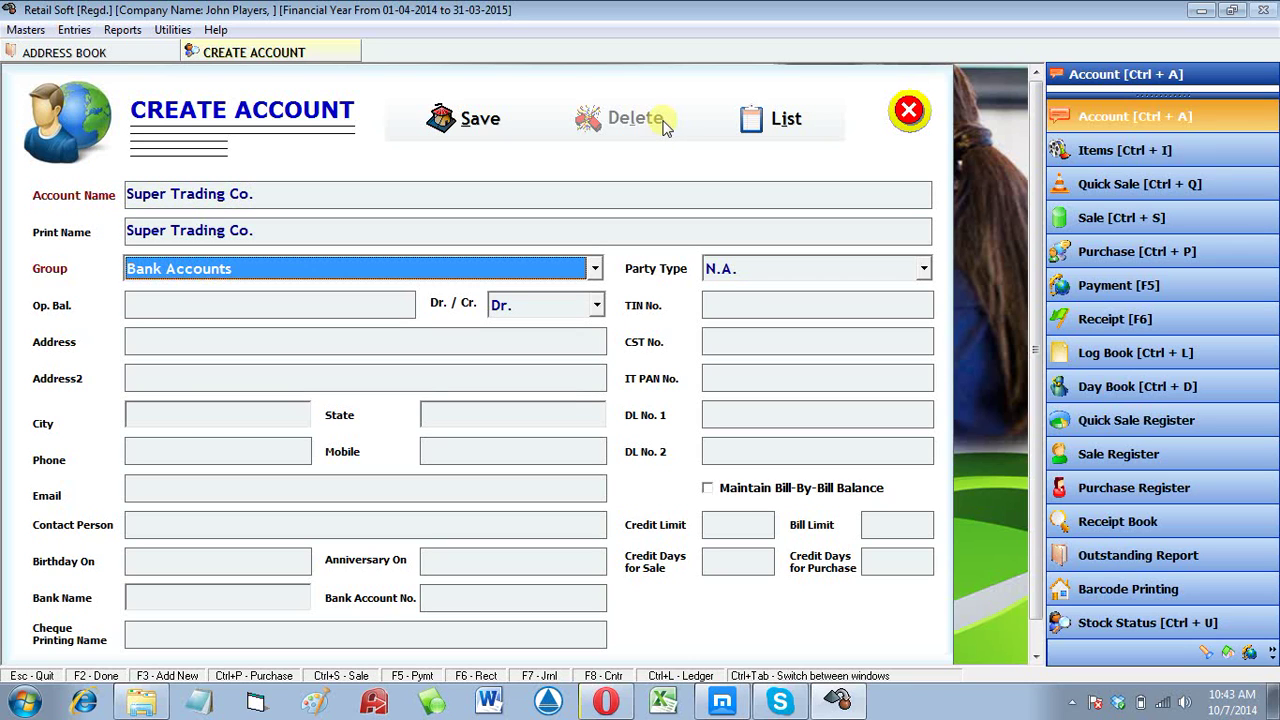
pyautogui.press('s')
pyautogui.press('s')
pyautogui.hotkey('alt', 'Down')
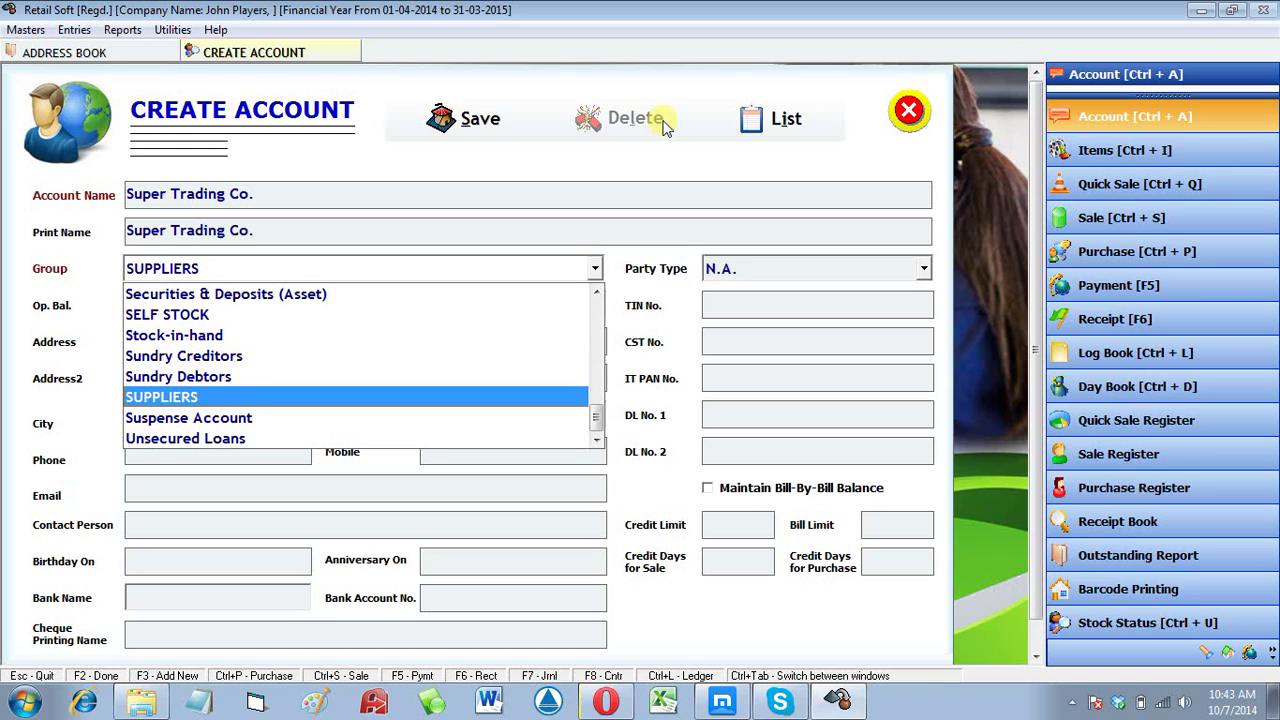
pyautogui.press('Return')
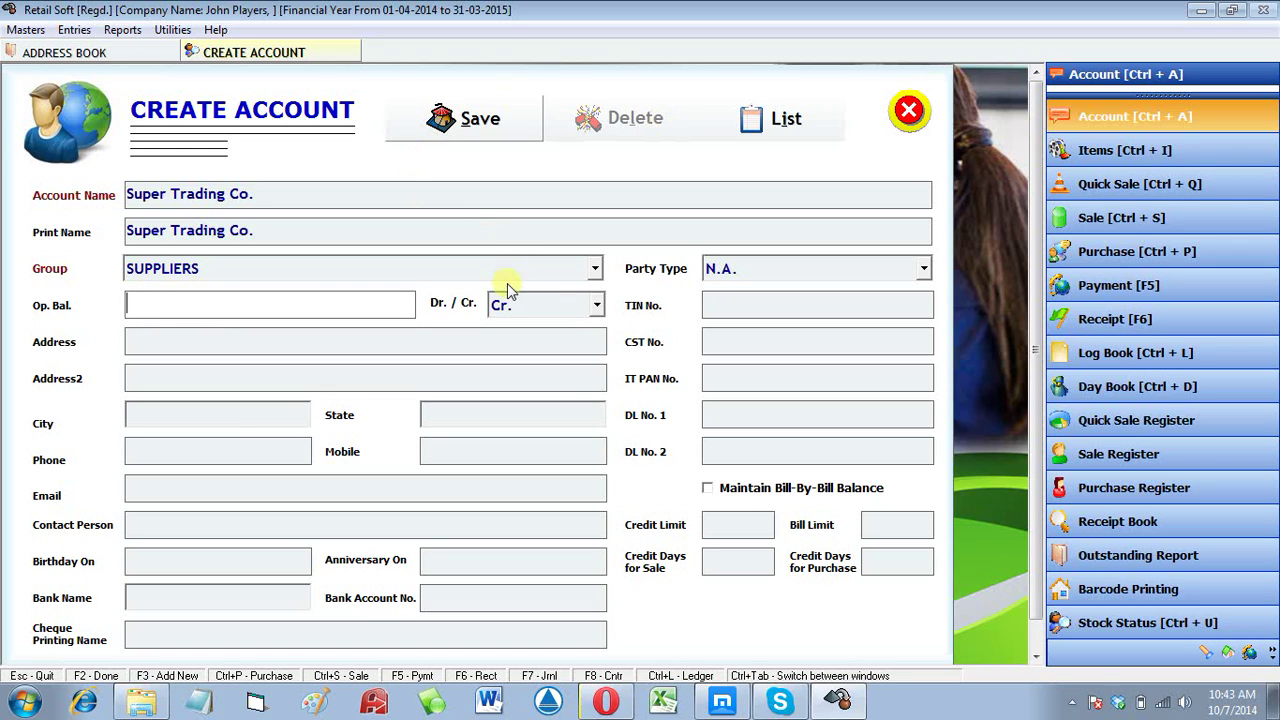
pyautogui.click(543, 278)
pyautogui.click(543, 278)
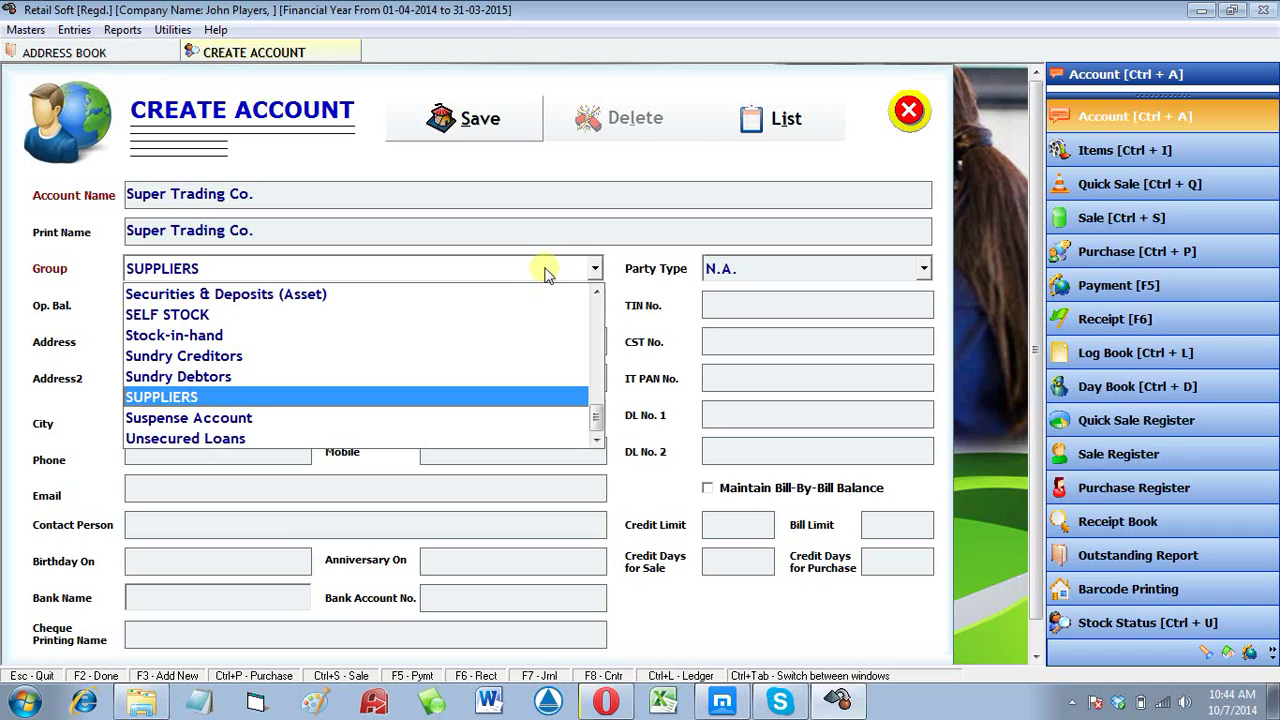
pyautogui.press('Return')
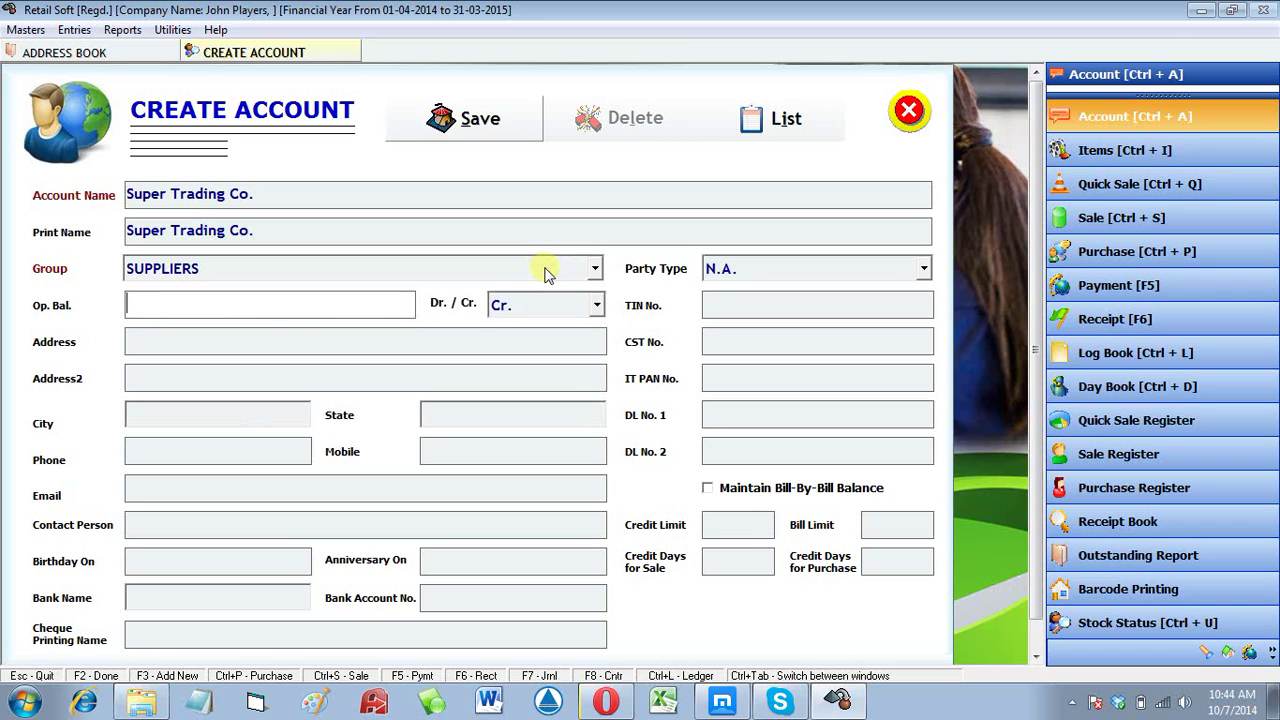
pyautogui.write('50000')
pyautogui.press('Return')
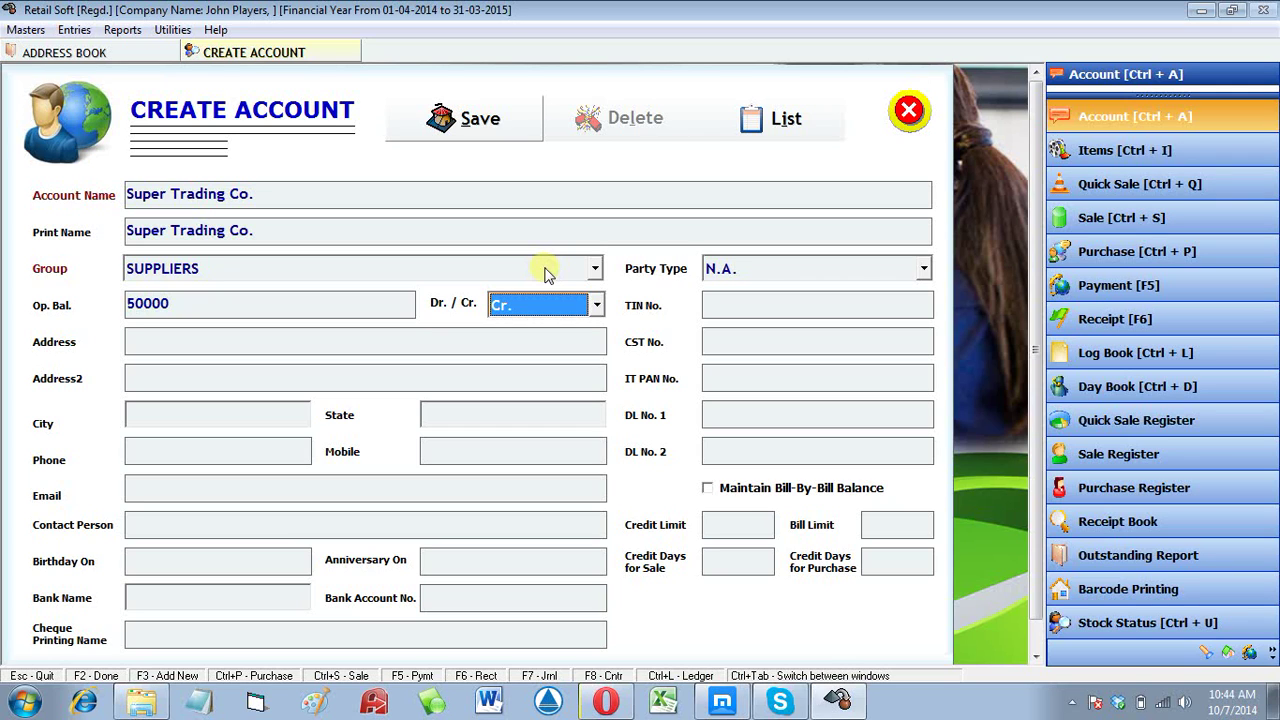
pyautogui.press('Return')
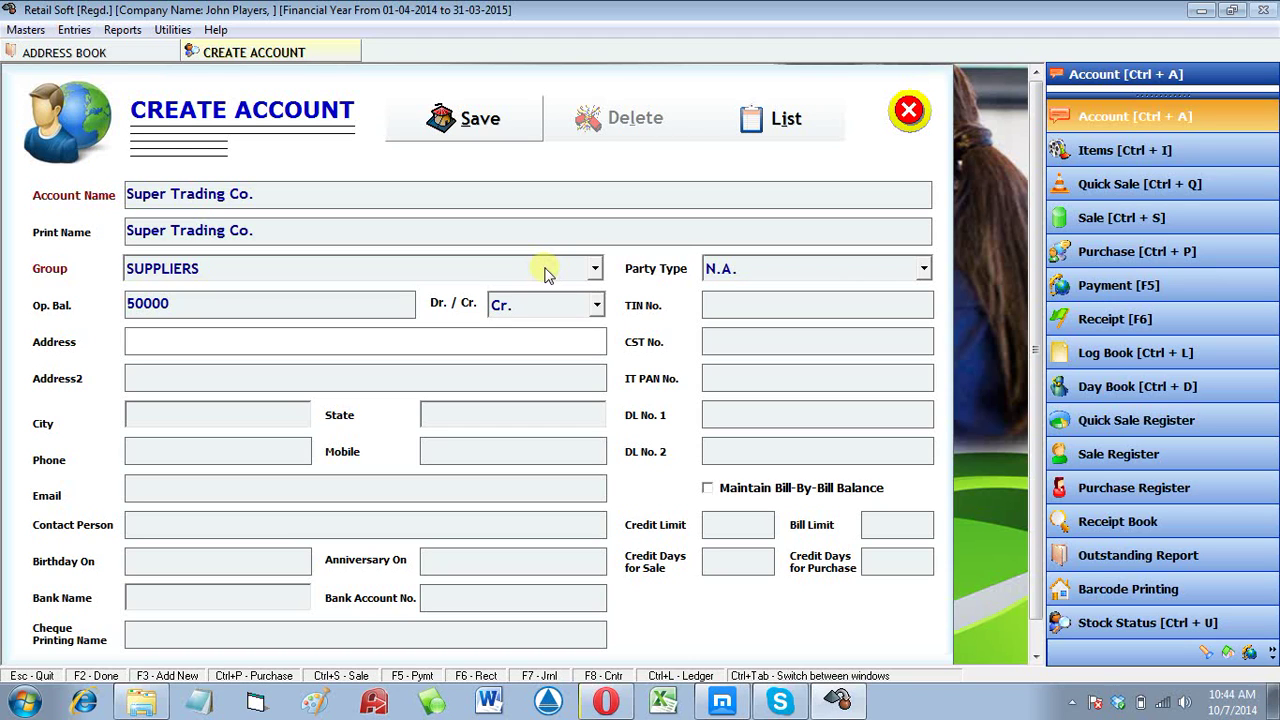
# Step: Start the city as 'bangal' and reset the account group back to SUPPLIERS
pyautogui.press('Return')
pyautogui.press('Return')
pyautogui.write('ban')
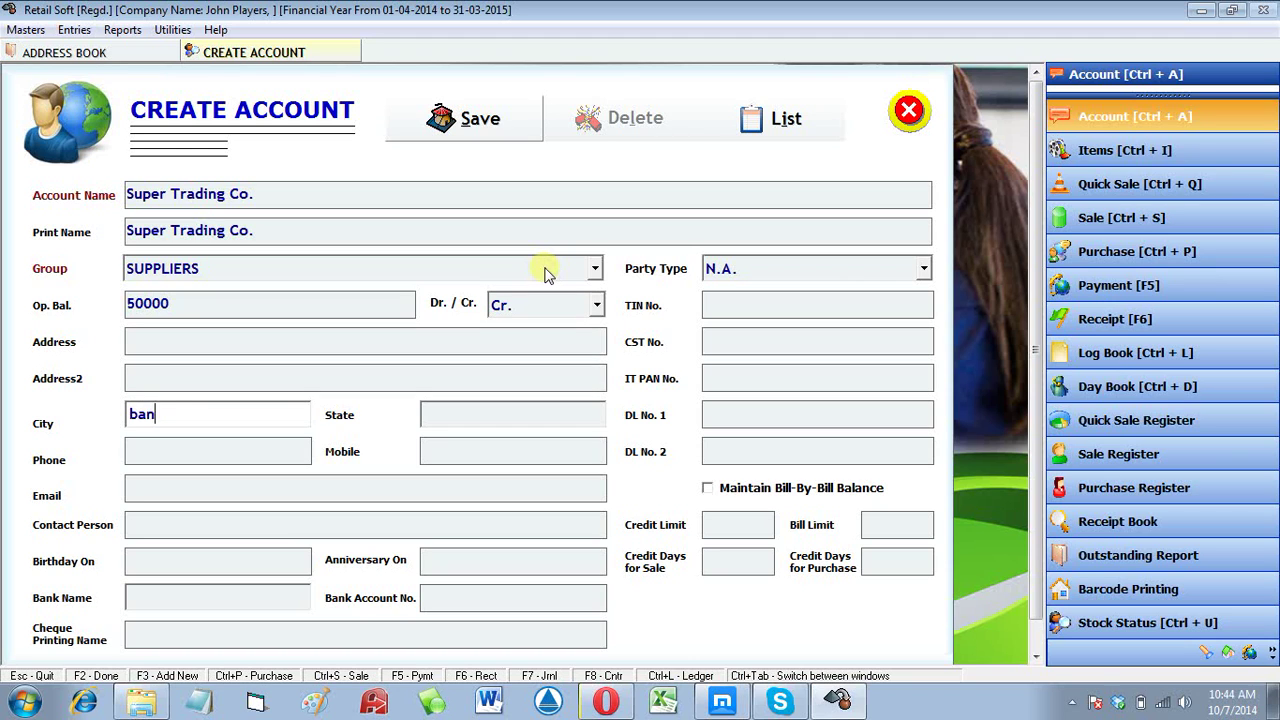
pyautogui.write('gal')
pyautogui.click(545, 268)
pyautogui.scroll(-3, 545, 268)
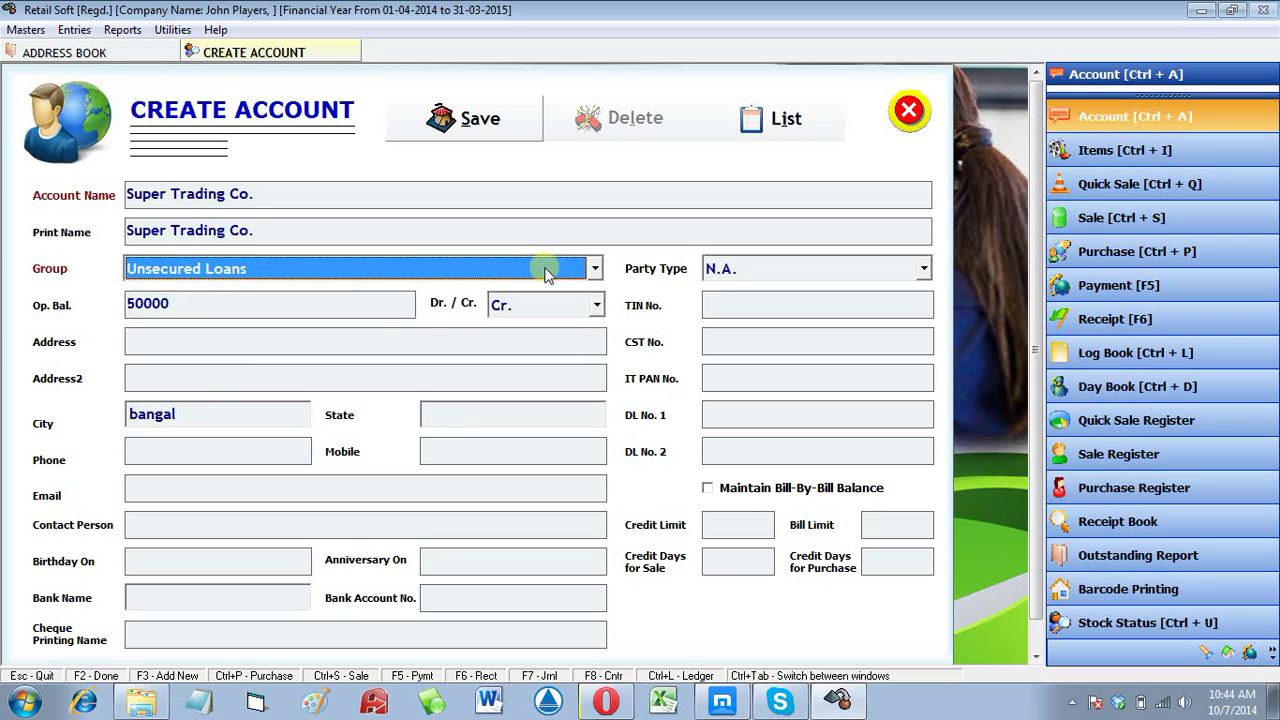
pyautogui.click(294, 236)
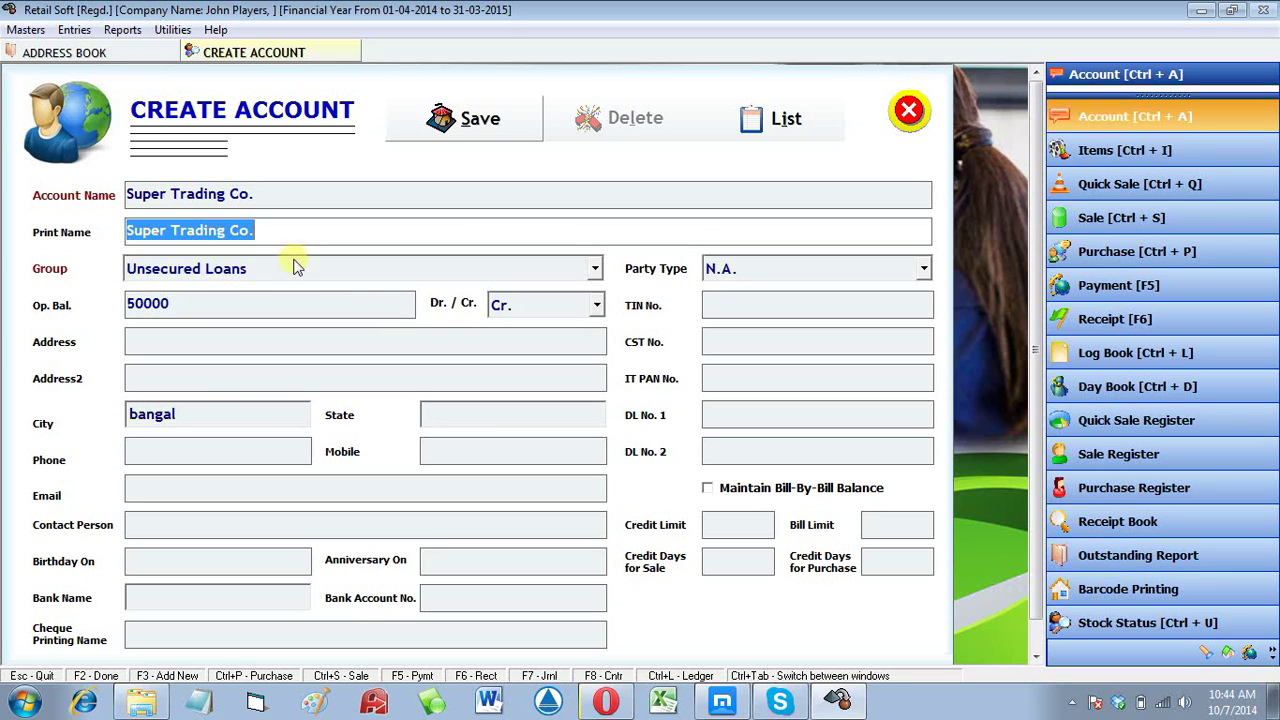
pyautogui.doubleClick(293, 269)
pyautogui.press('s')
pyautogui.press('u')
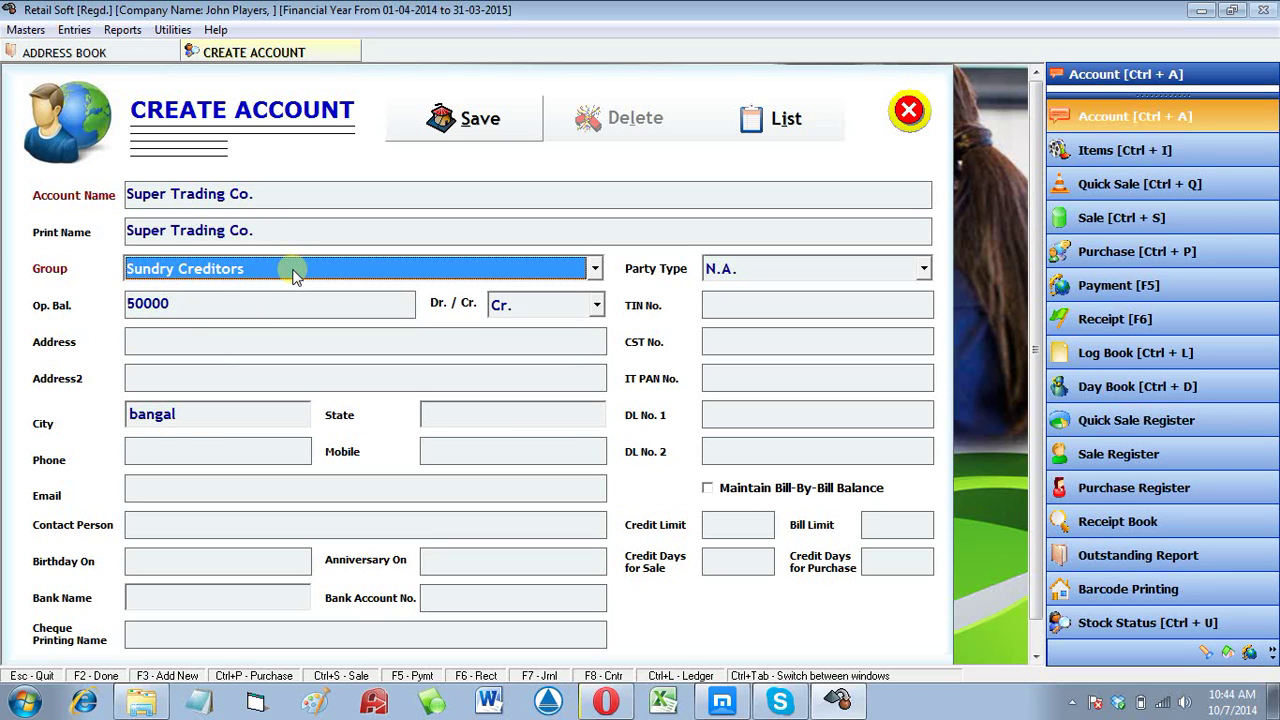
pyautogui.press('p')
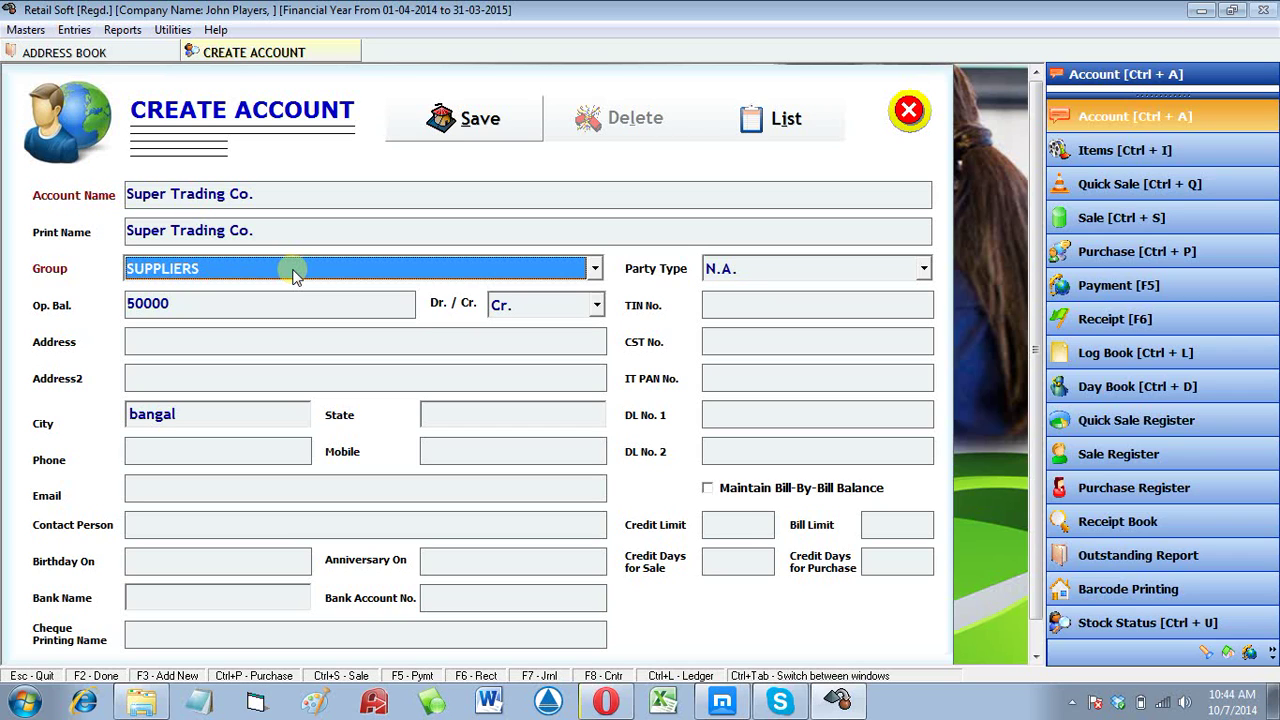
# Step: Complete the city as Bangalore and save the Super Trading Co. account
pyautogui.click(220, 413)
pyautogui.click(220, 414)
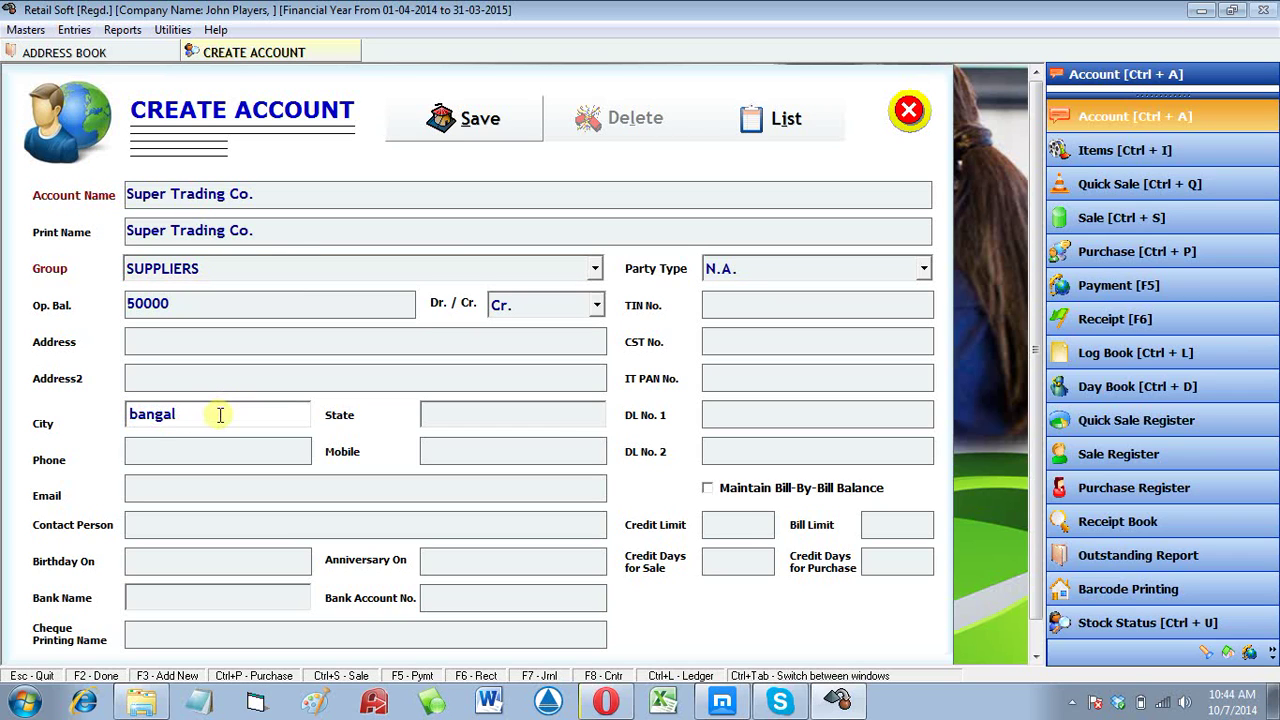
pyautogui.write('or')
pyautogui.write('e')
pyautogui.press('Return')
pyautogui.press('Return')
pyautogui.press('Return')
pyautogui.press('Return')
pyautogui.press('Return')
pyautogui.press('Return')
pyautogui.press('Return')
pyautogui.press('Return')
pyautogui.press('Return')
pyautogui.press('Return')
pyautogui.press('Return')
pyautogui.press('Return')
pyautogui.press('Return')
pyautogui.press('Return')
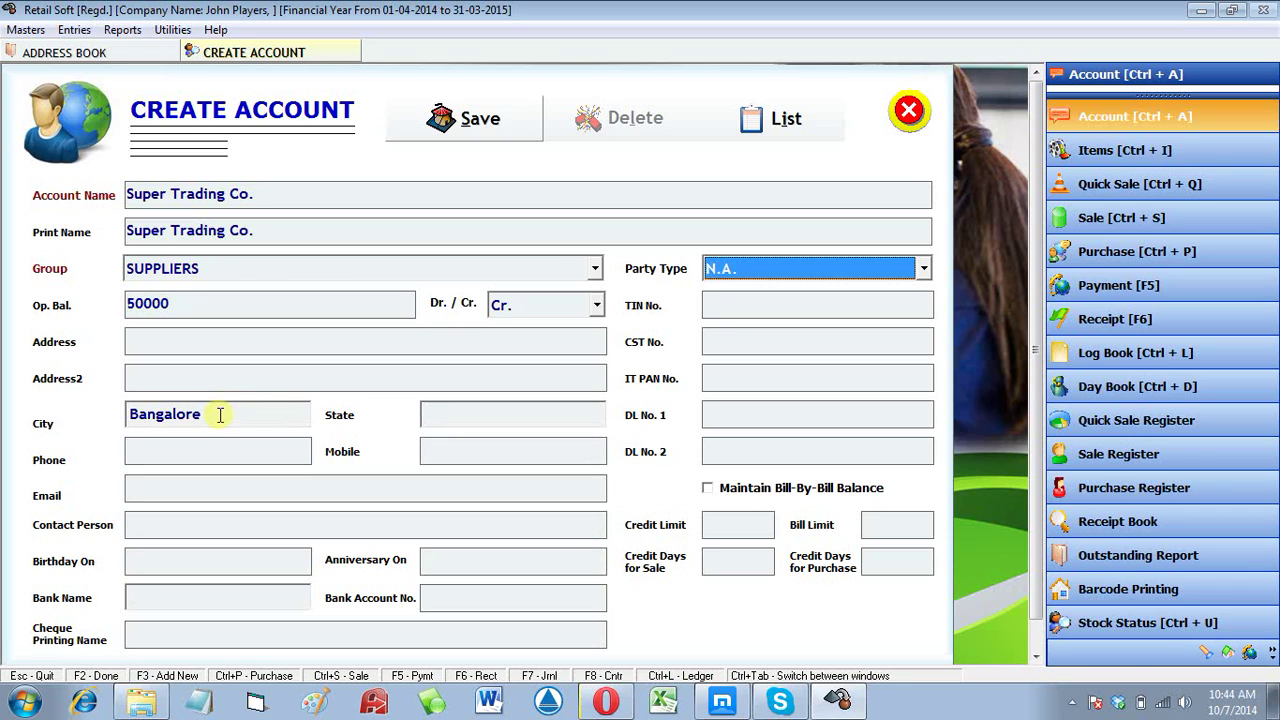
pyautogui.press('Return')
pyautogui.press('Return')
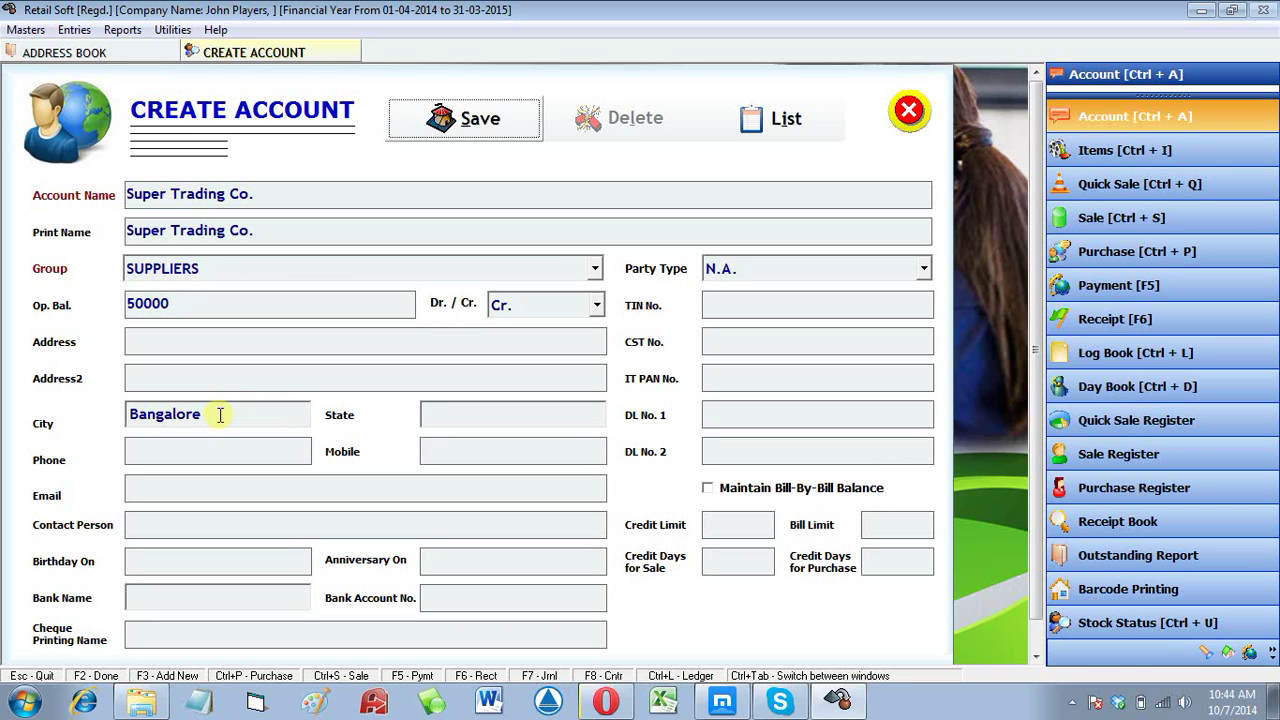
pyautogui.press('Return')
pyautogui.press('Return')
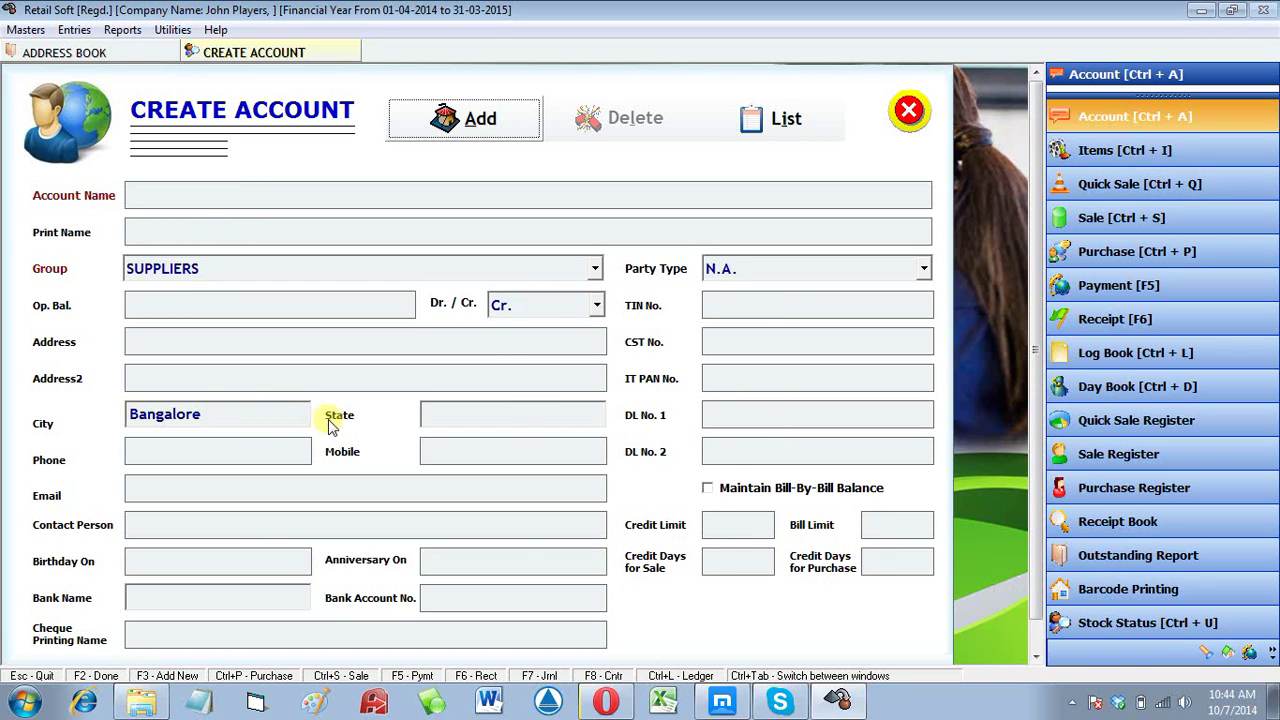
# Step: Start a new account named Icici Bank Account in the Bank Accounts group
pyautogui.click(479, 126)
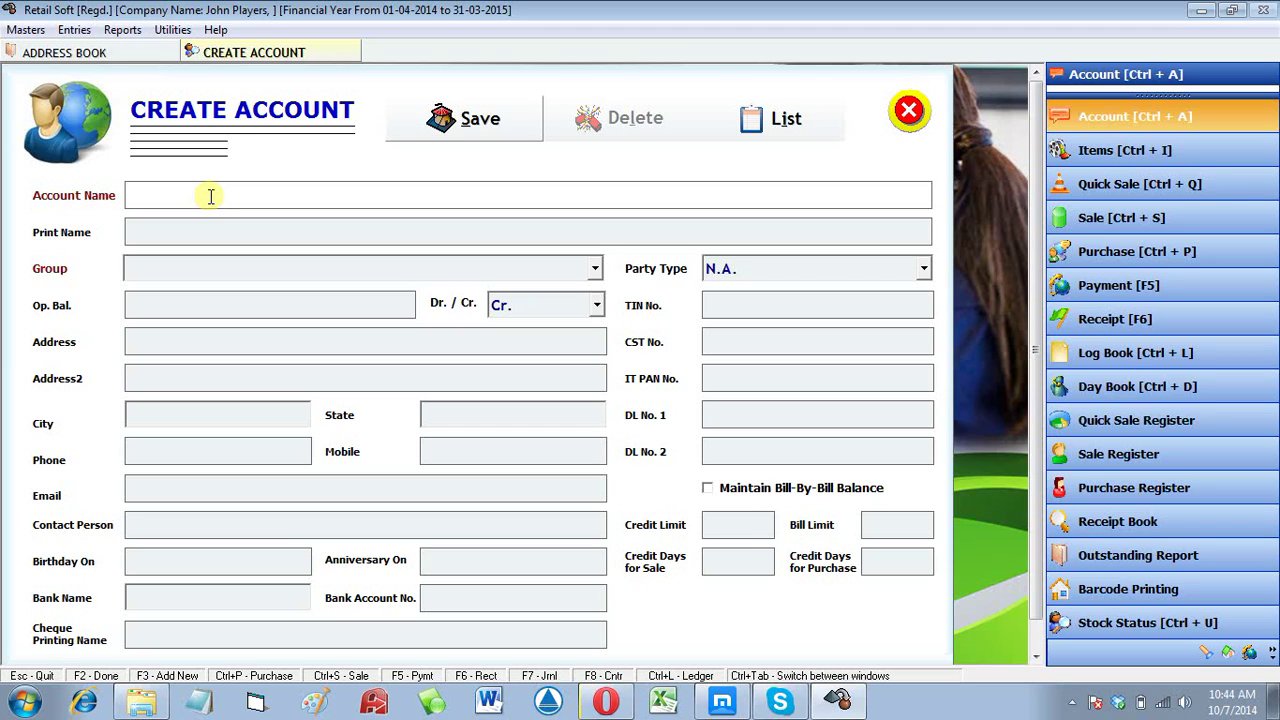
pyautogui.write('icic')
pyautogui.press('BackSpace')
pyautogui.press('BackSpace')
pyautogui.press('BackSpace')
pyautogui.press('BackSpace')
pyautogui.write('icici bank account')
pyautogui.press('Return')
pyautogui.press('Return')
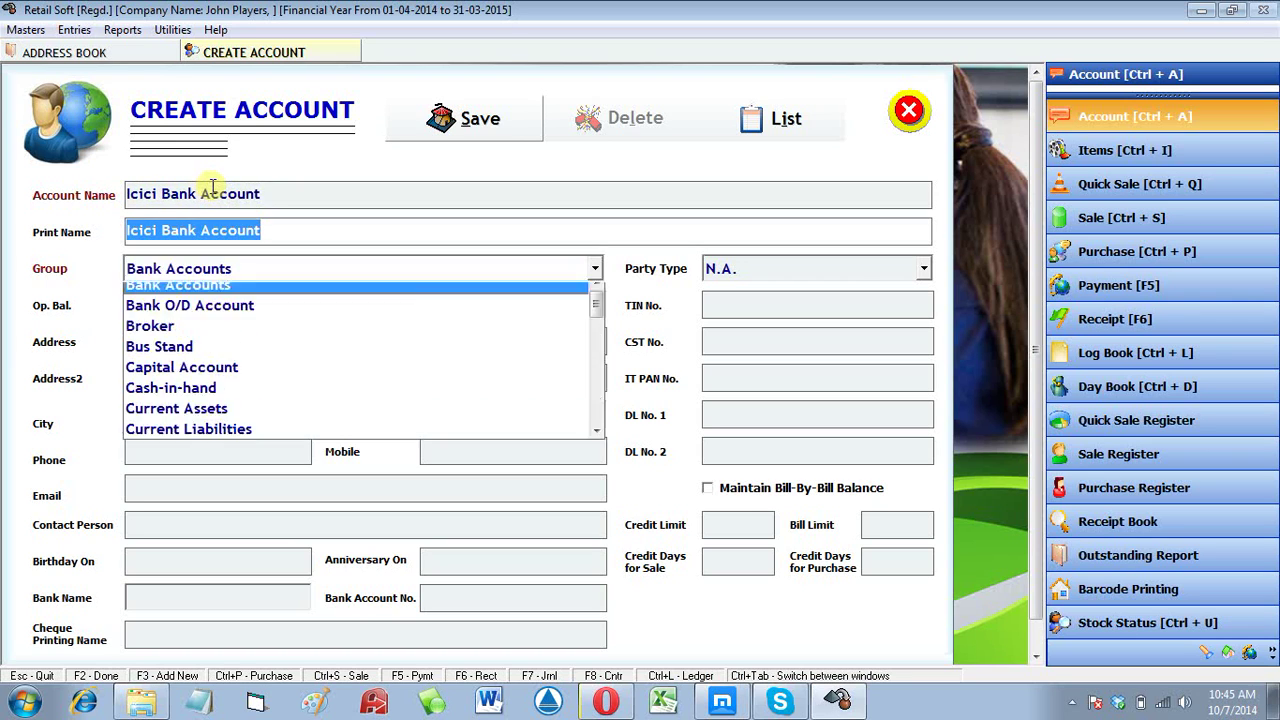
pyautogui.press('Return')
pyautogui.press('Return')
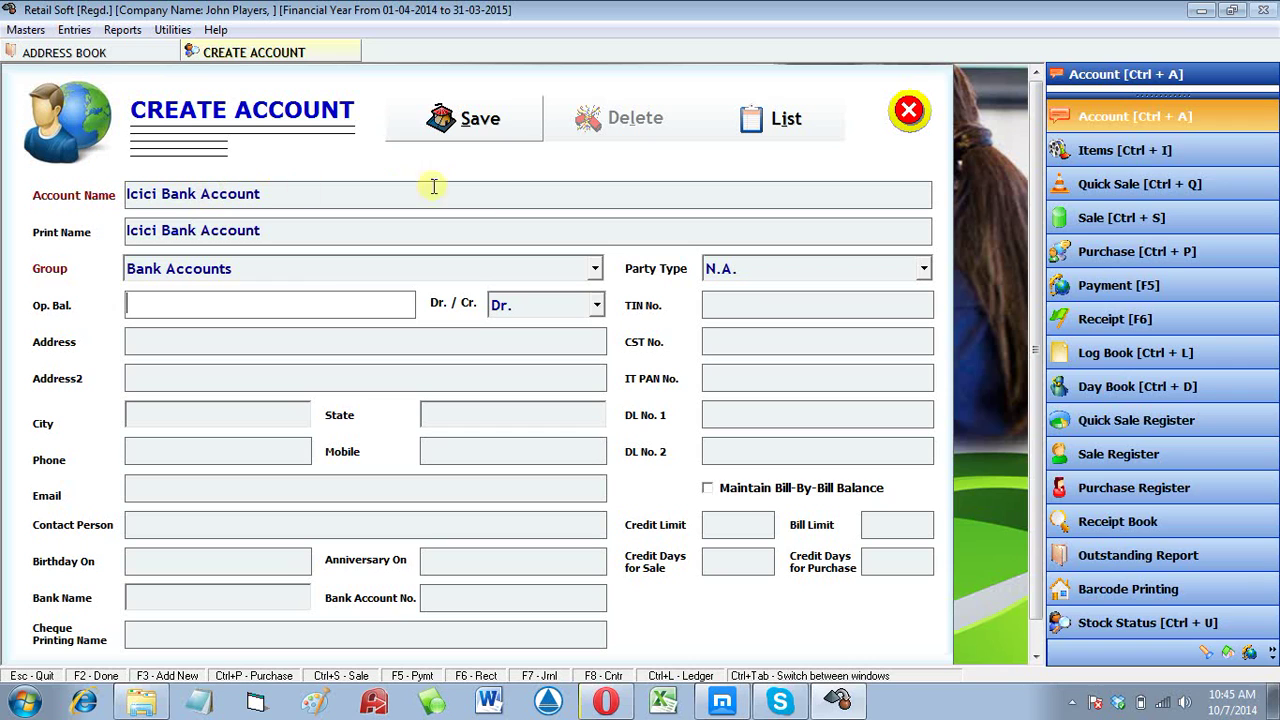
pyautogui.click(595, 268)
pyautogui.click(595, 268)
pyautogui.click(595, 268)
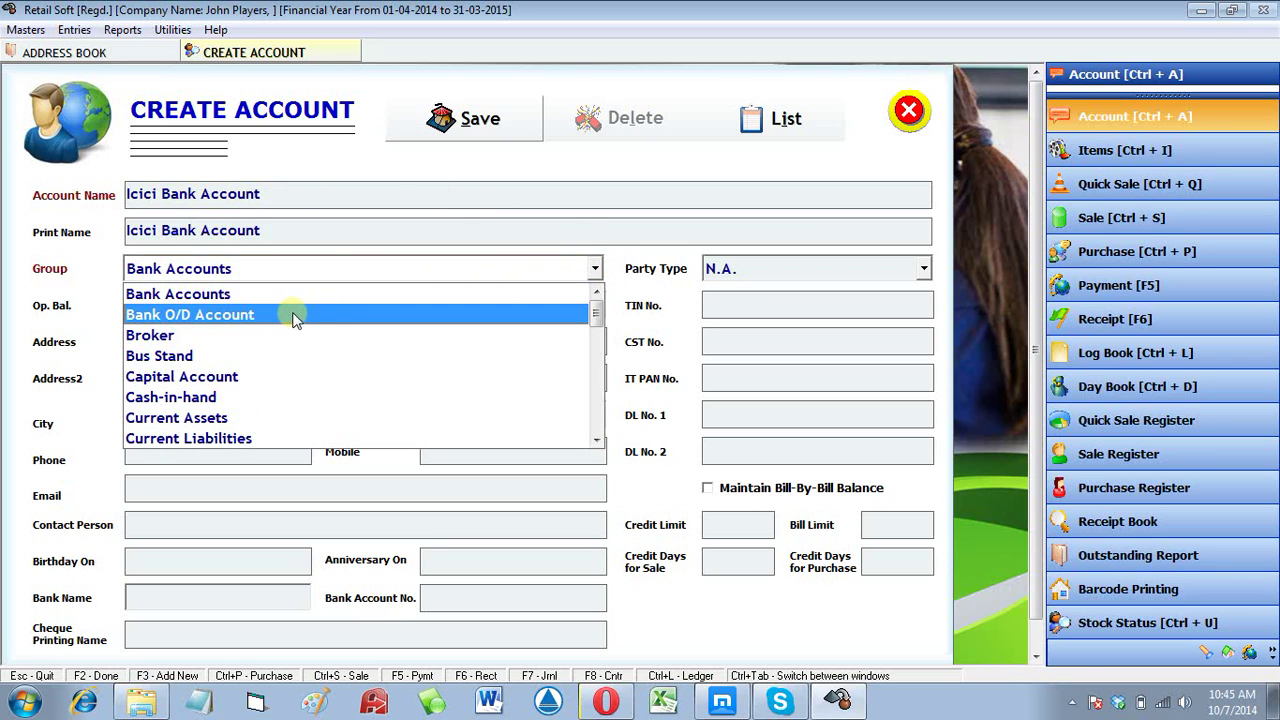
pyautogui.click(243, 294)
# Step: Give it a 12600 Dr opening balance and save the account
pyautogui.click(241, 298)
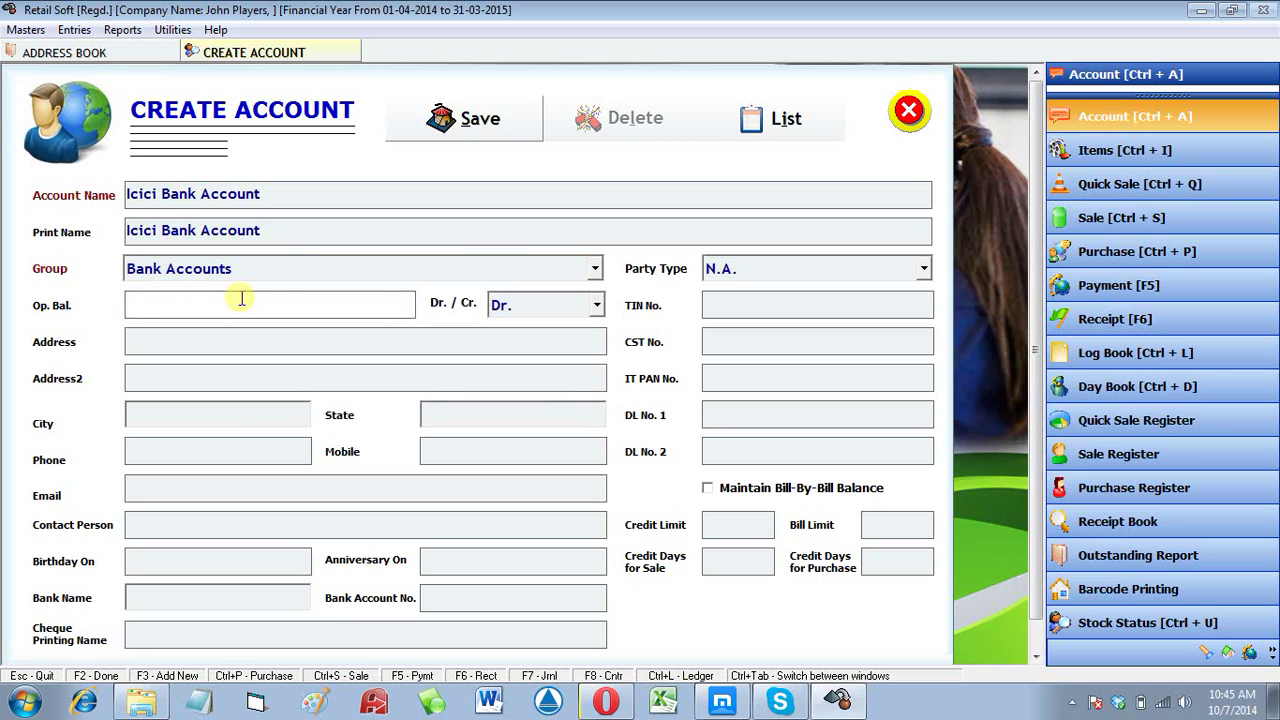
pyautogui.write('12600')
pyautogui.press('Tab')
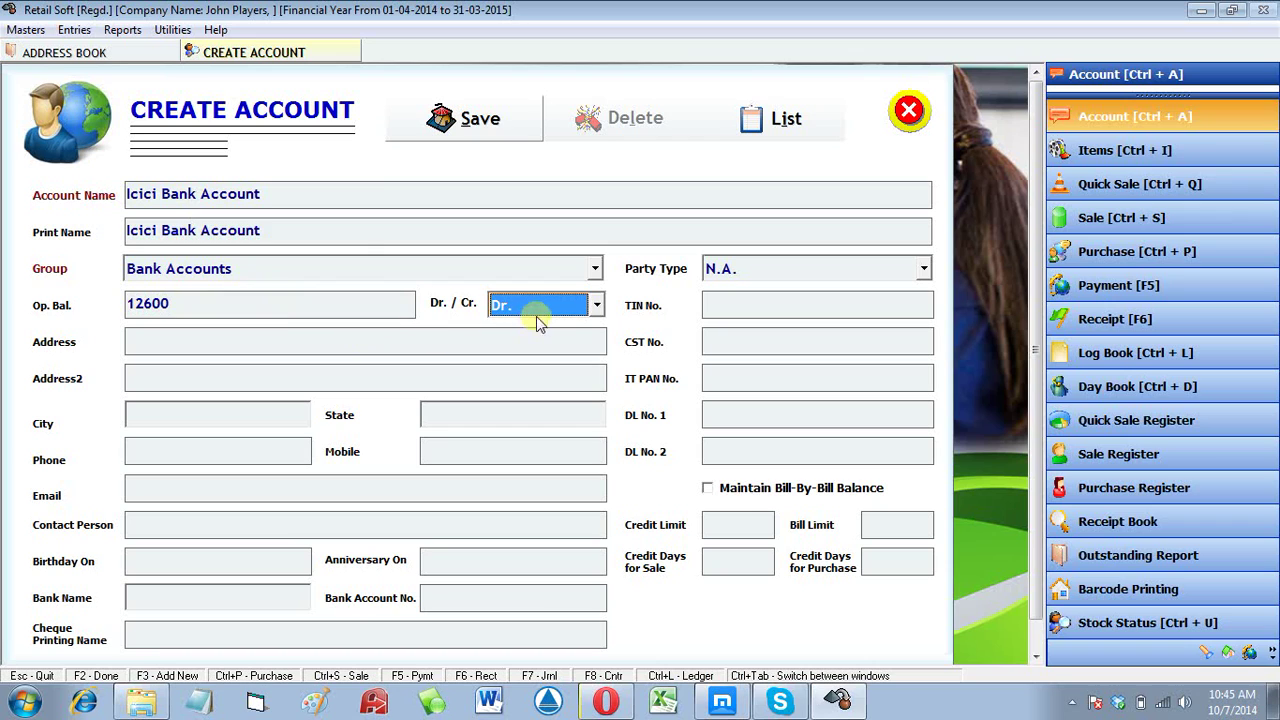
pyautogui.click(533, 310)
pyautogui.click(508, 331)
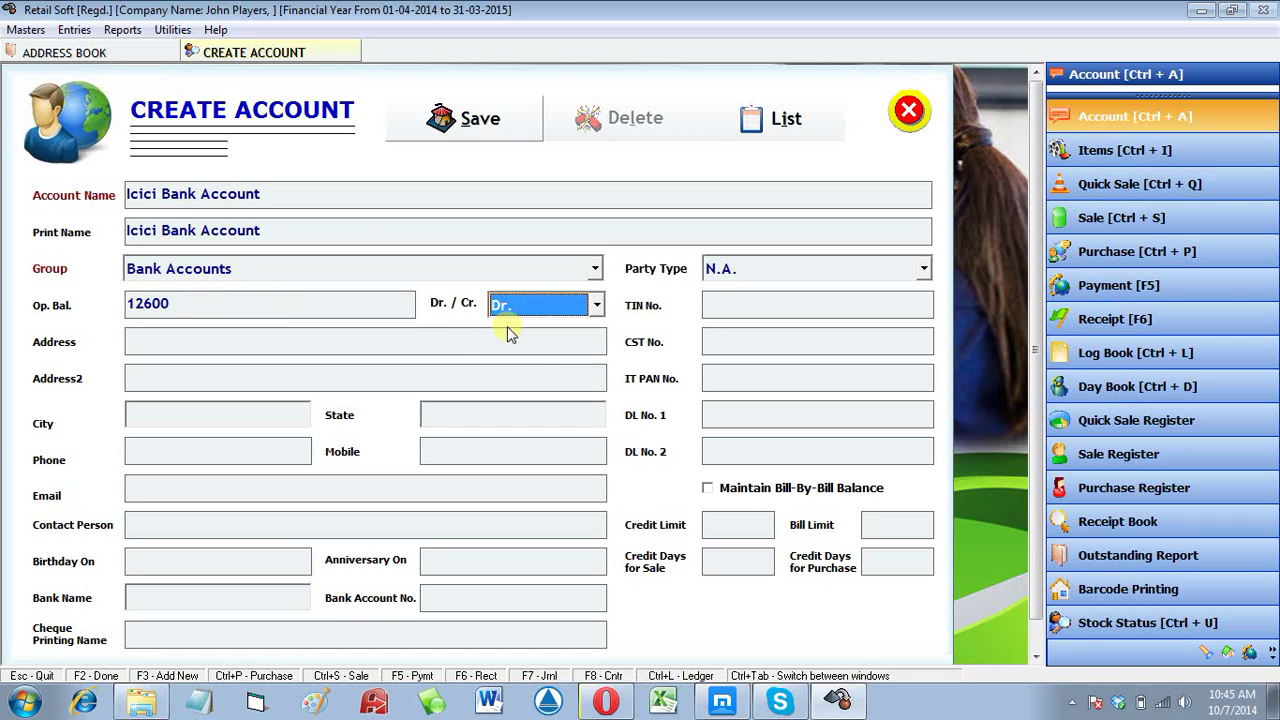
pyautogui.press('Tab')
pyautogui.press('Tab')
pyautogui.press('Tab')
pyautogui.press('Tab')
pyautogui.press('Tab')
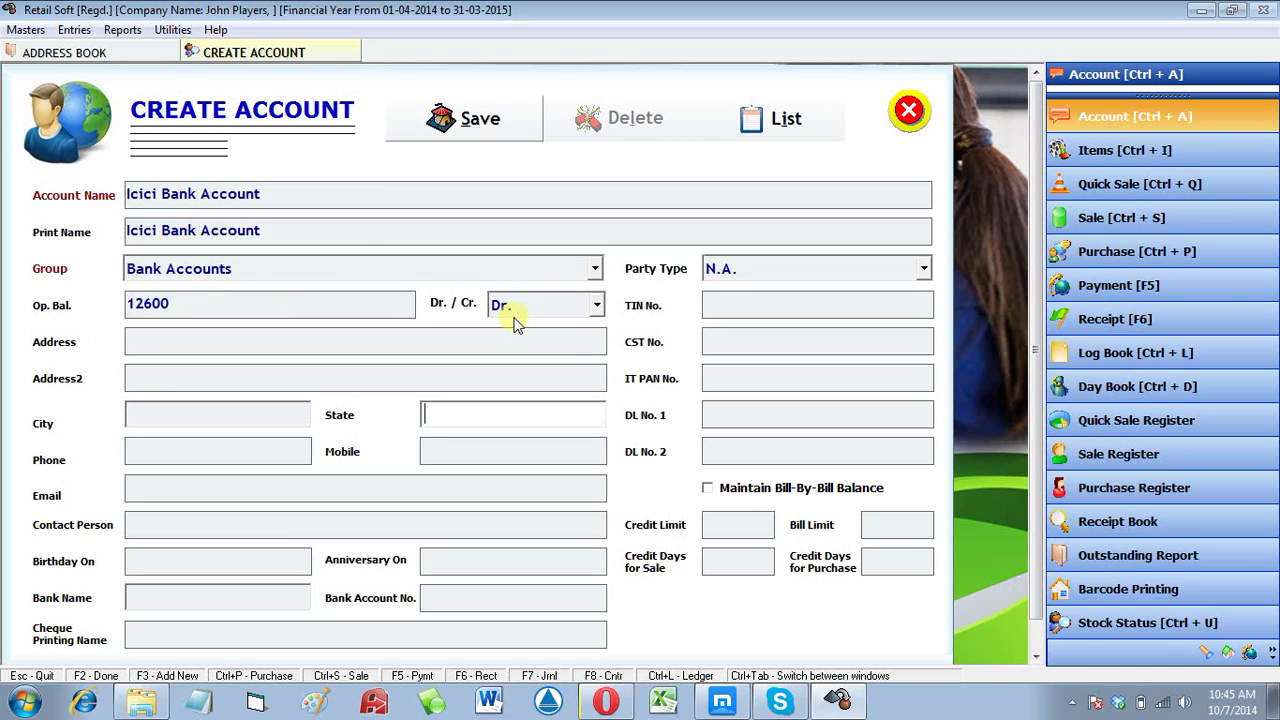
pyautogui.click(480, 119)
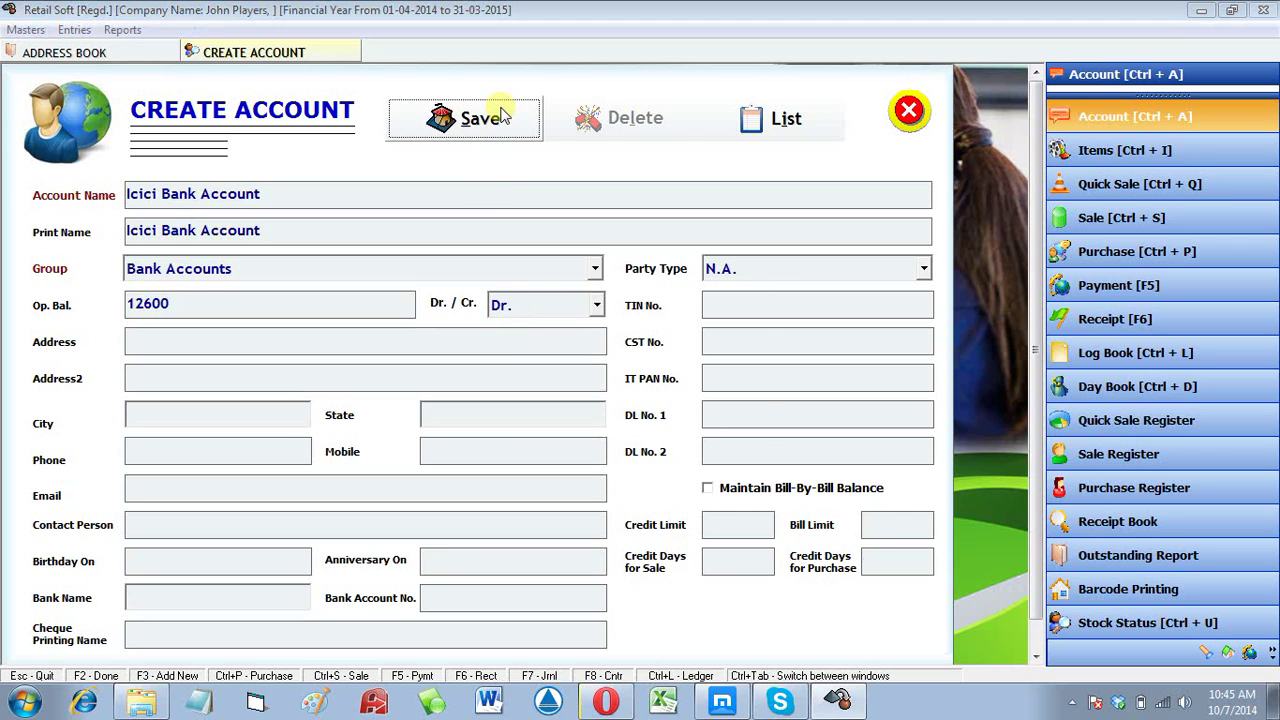
pyautogui.press('Return')
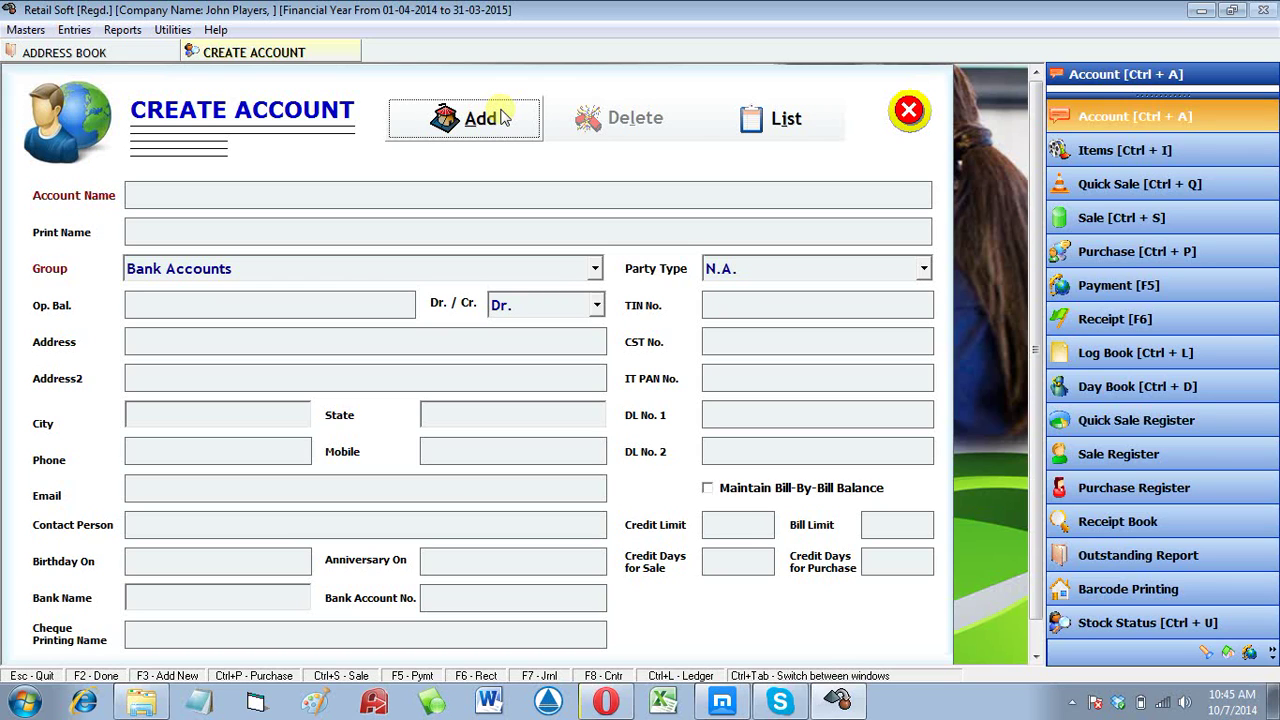
# Step: Start a new Petrol Expenses account under the Expenses (Indirect/Admn.) group
pyautogui.click(503, 118)
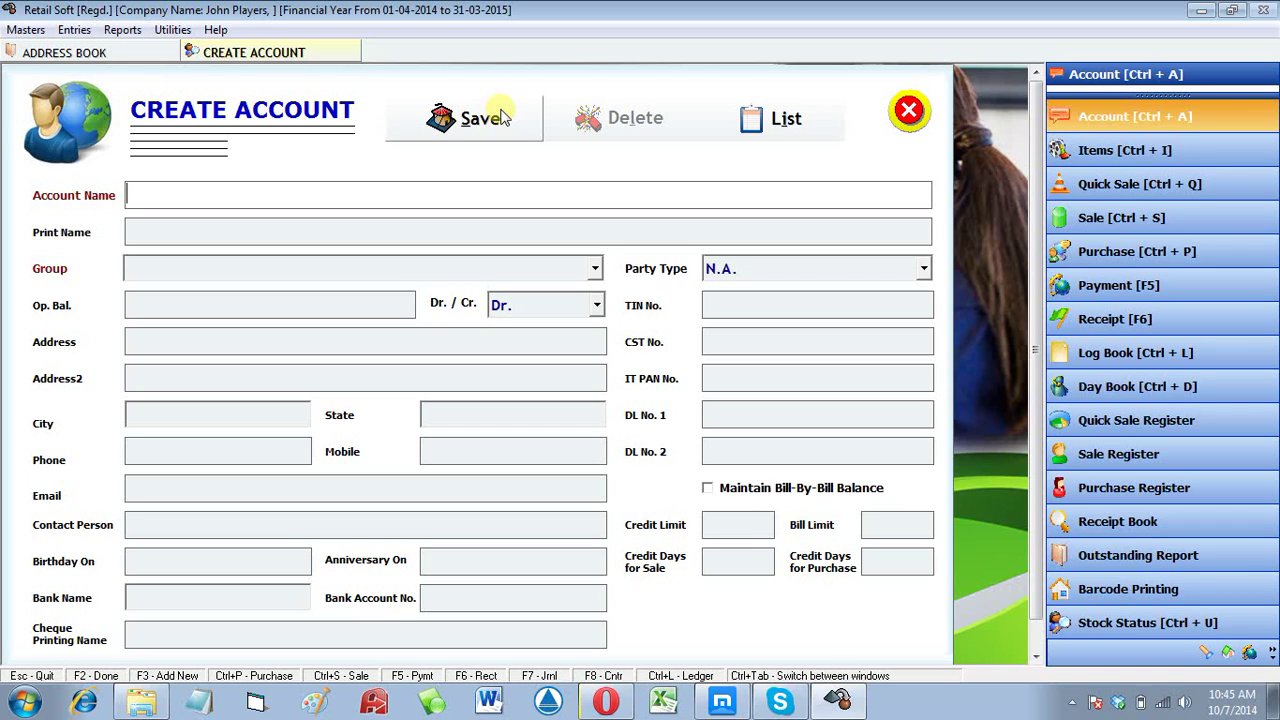
pyautogui.write('Petrol Expenses')
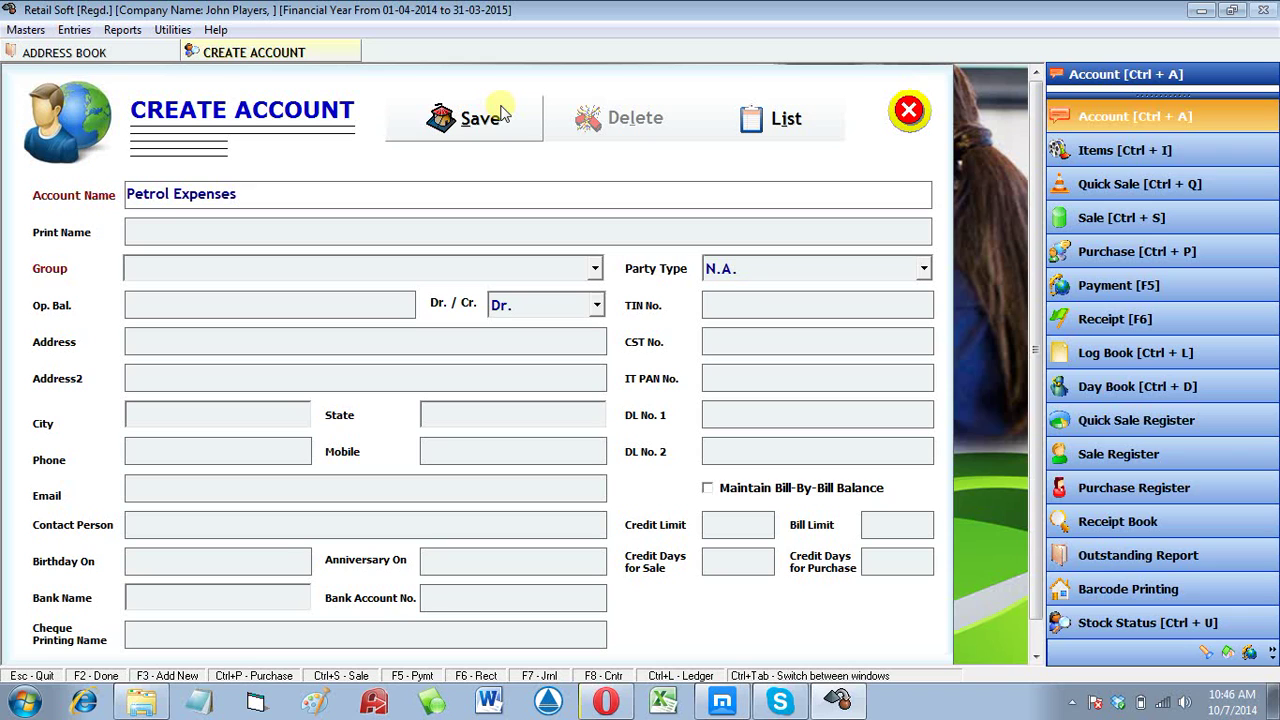
pyautogui.press('Return')
pyautogui.press('Return')
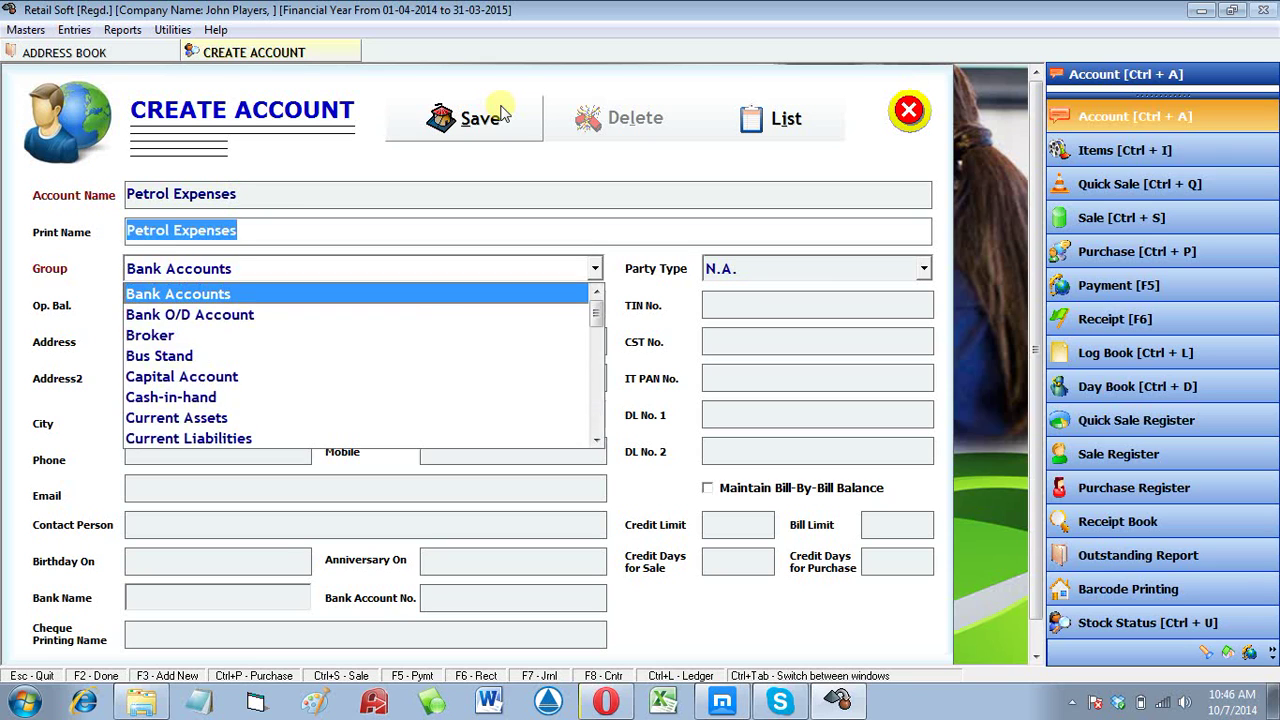
pyautogui.press('e')
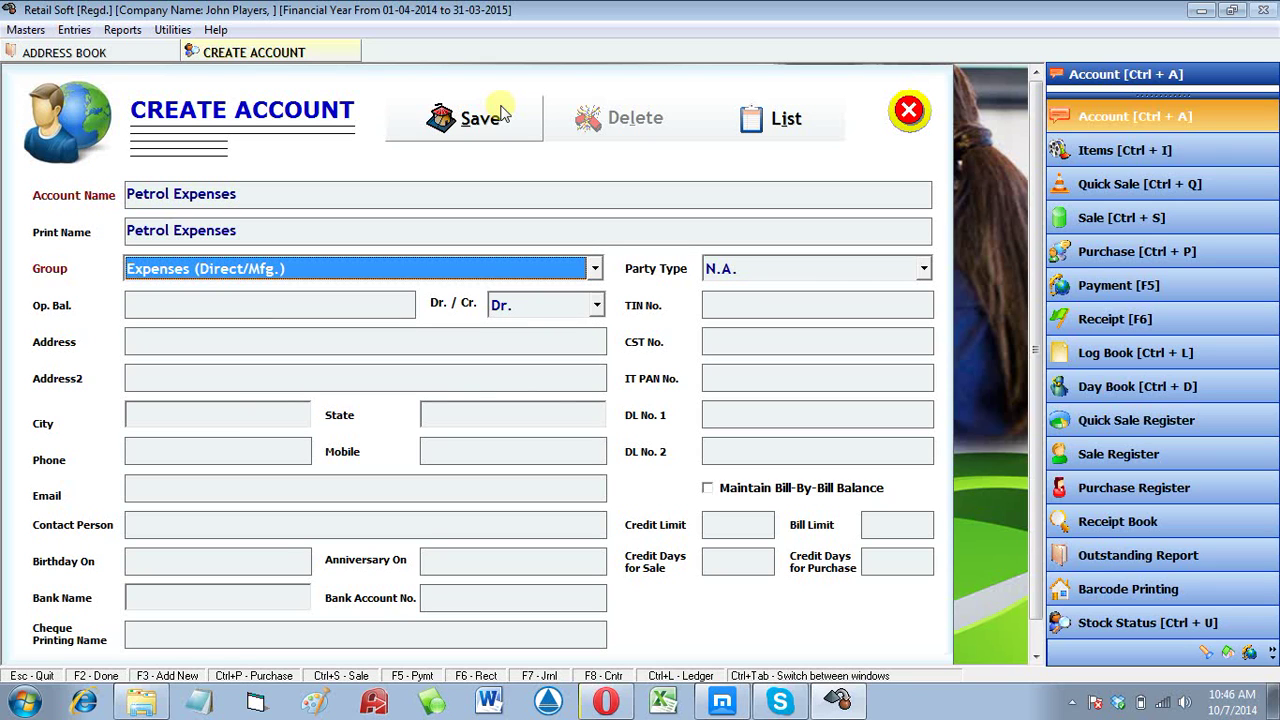
pyautogui.hotkey('alt', 'Down')
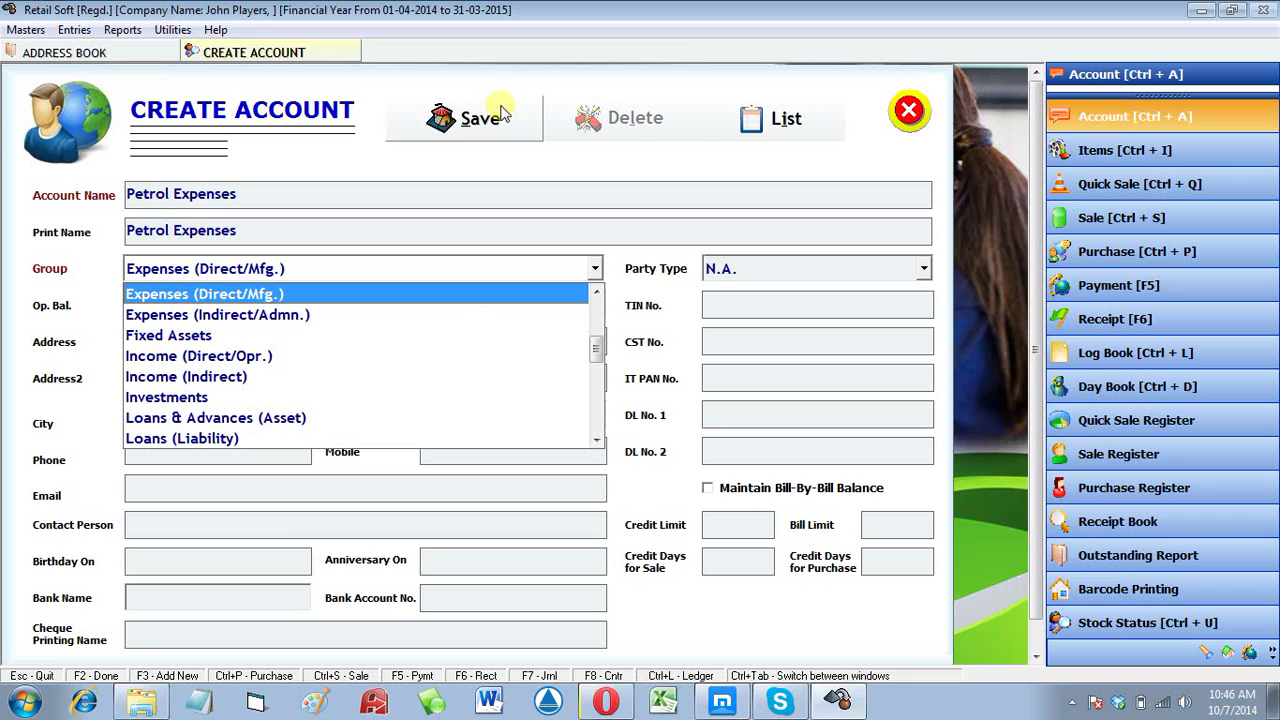
pyautogui.press('Down')
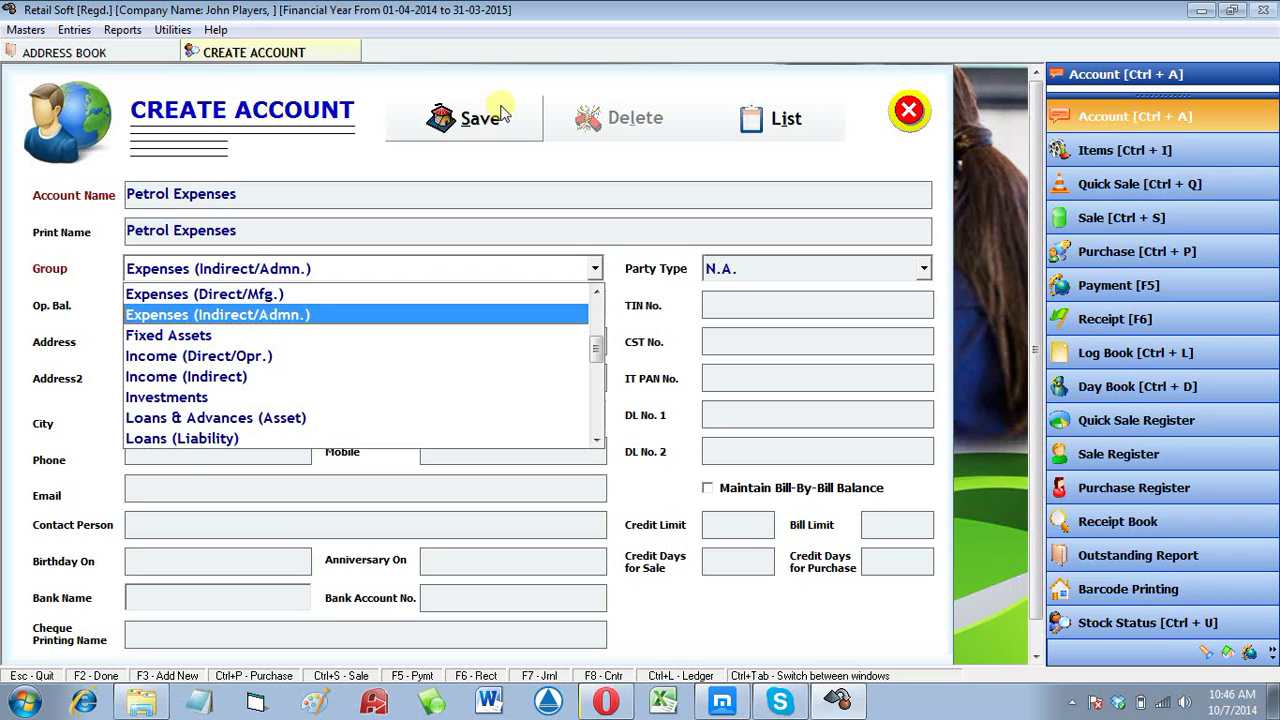
pyautogui.press('Up')
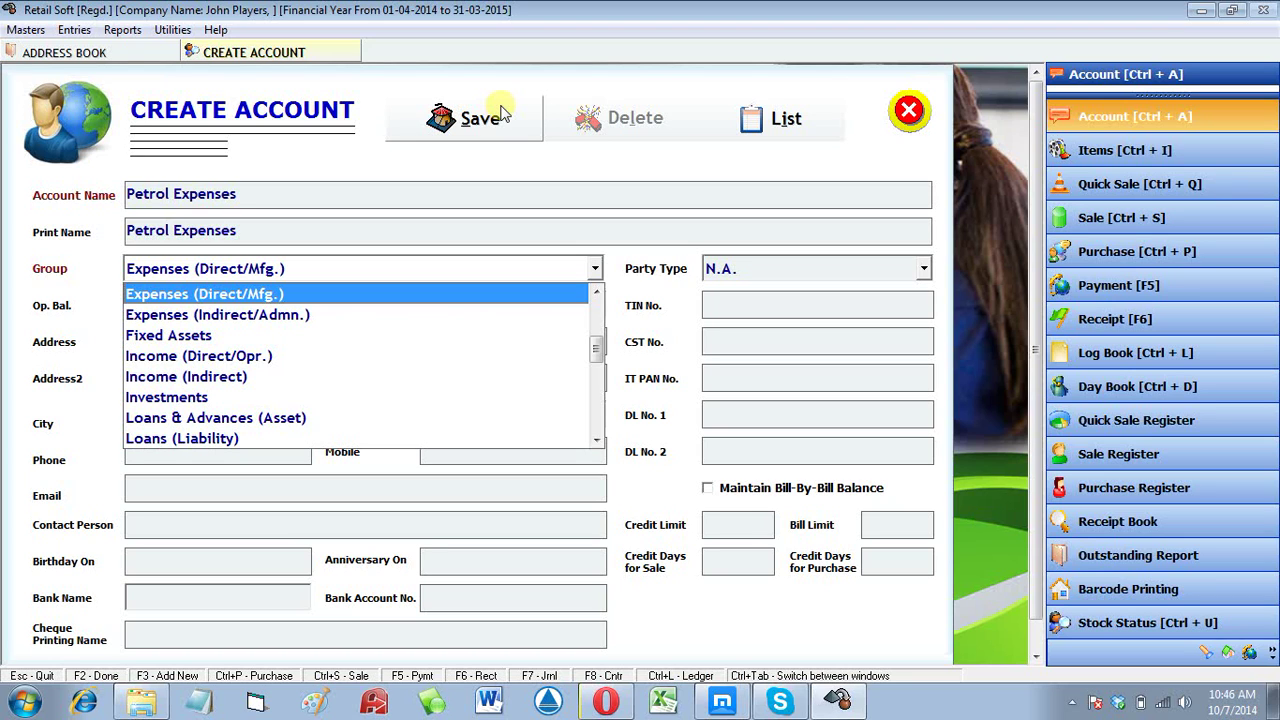
pyautogui.press('Down')
pyautogui.press('Return')
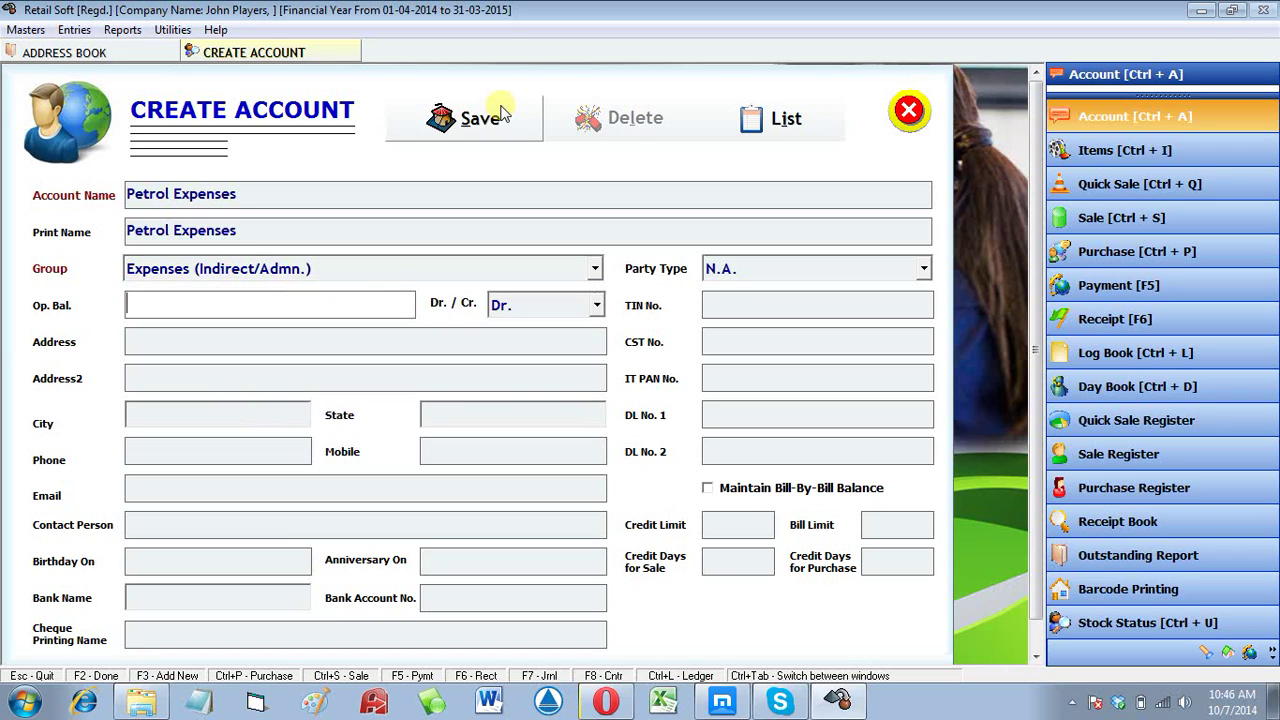
# Step: Leave the opening balance empty and save the Petrol Expenses account
pyautogui.press('Return')
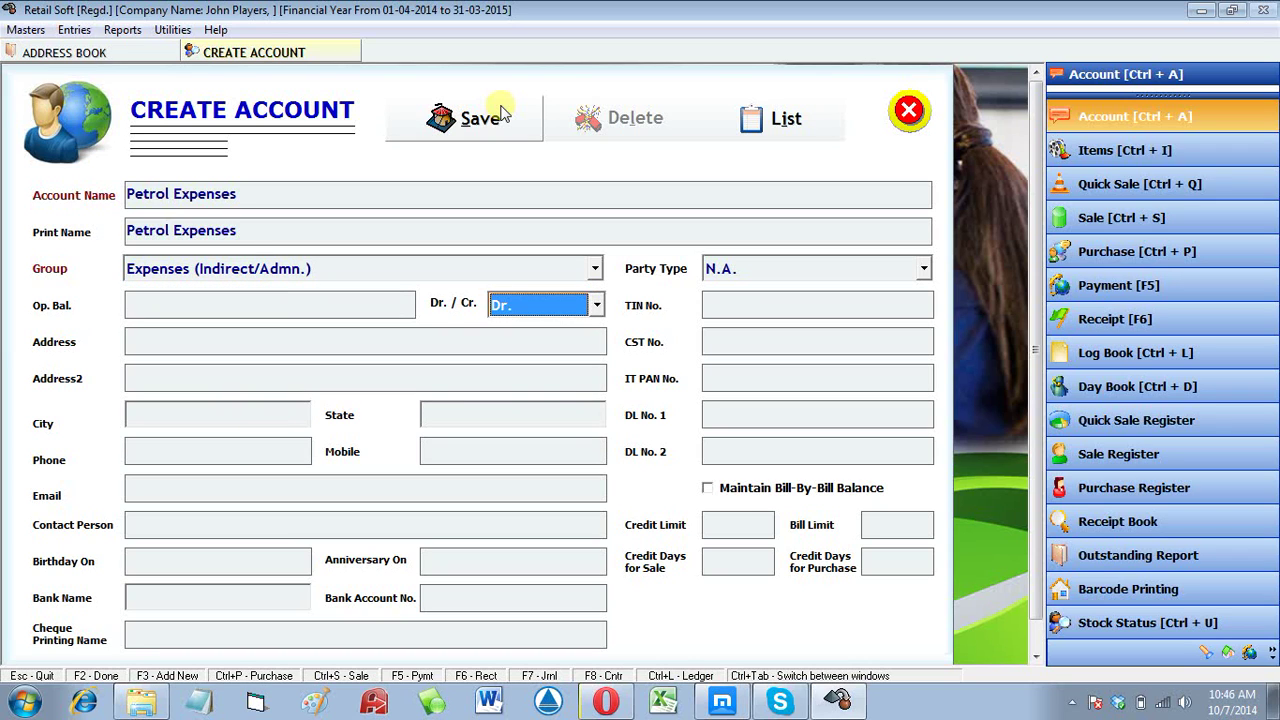
pyautogui.press('Return')
pyautogui.click(505, 128)
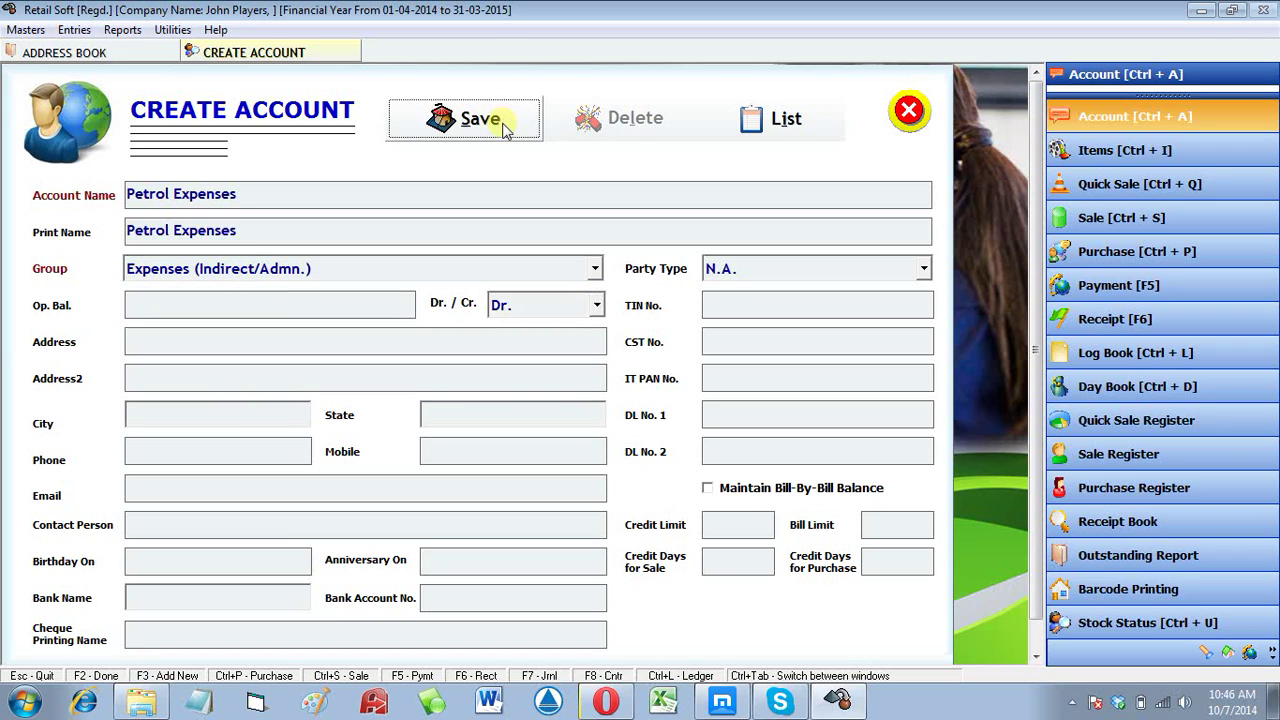
pyautogui.press('Return')
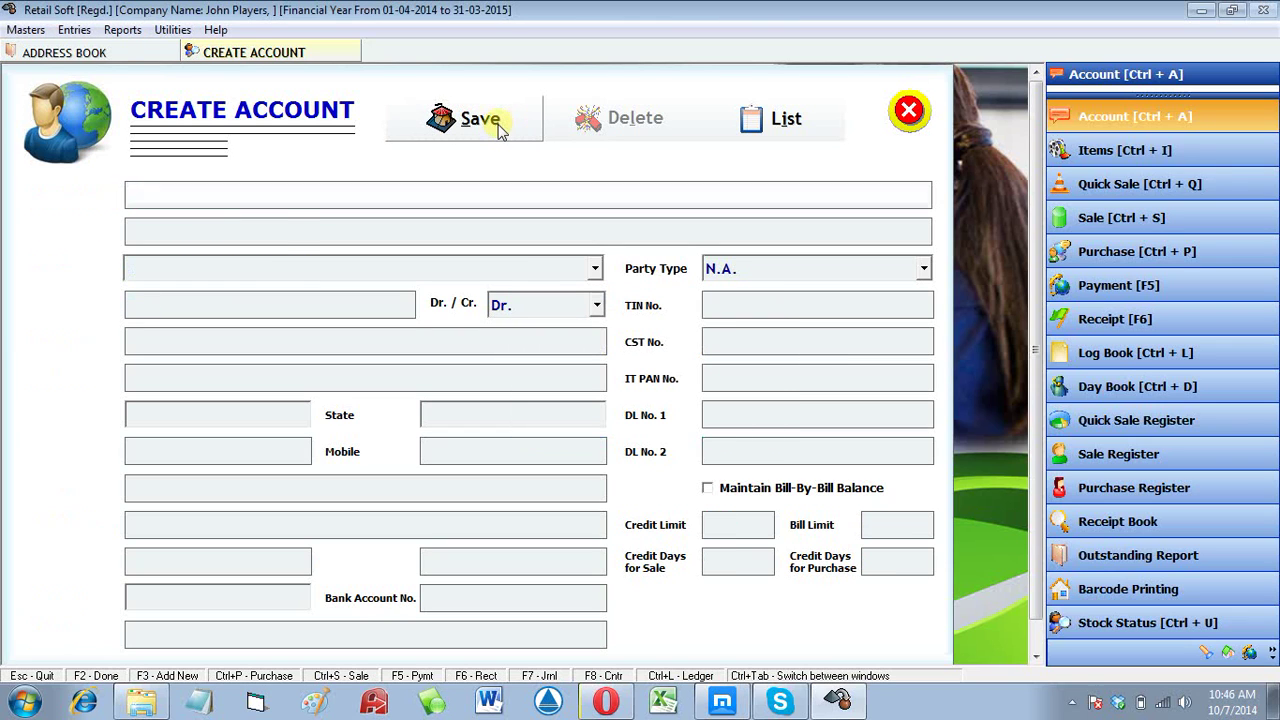
# Step: Save Mobile Expenses under Expenses (Indirect/Admn.) and begin a fresh blank account entry
pyautogui.write('Mobil')
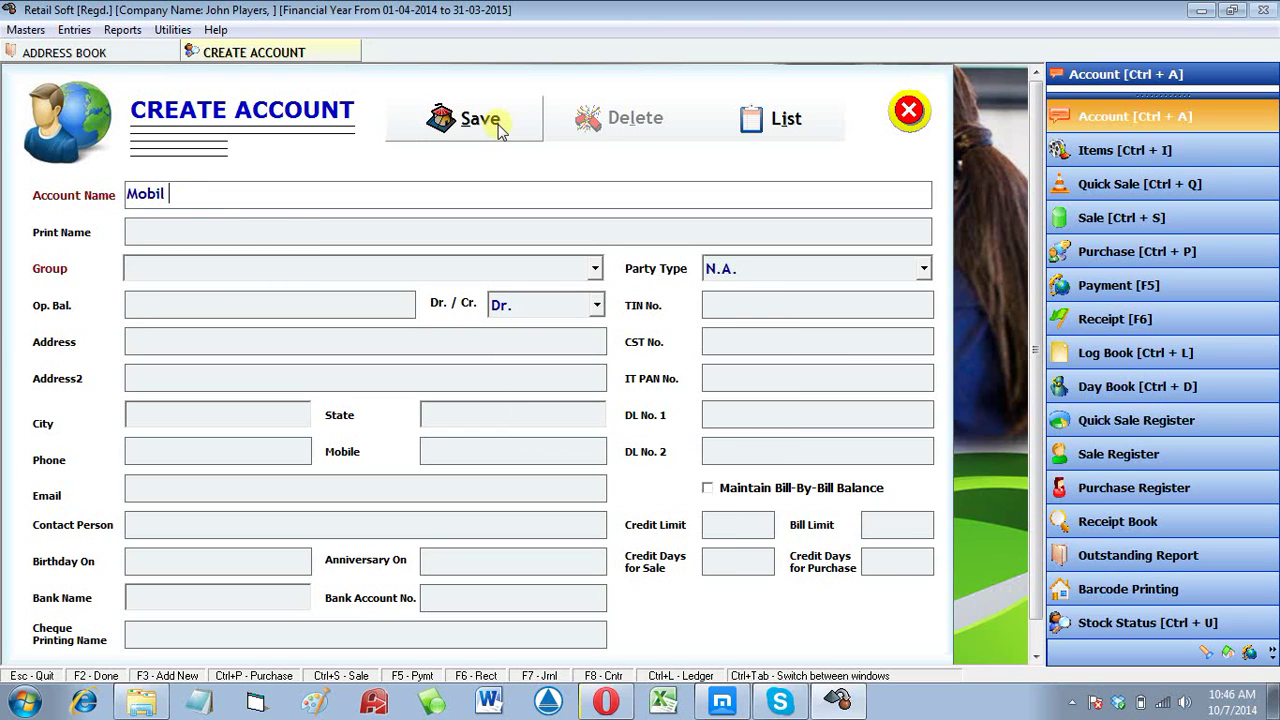
pyautogui.write('e Expenses')
pyautogui.press('Return')
pyautogui.press('Return')
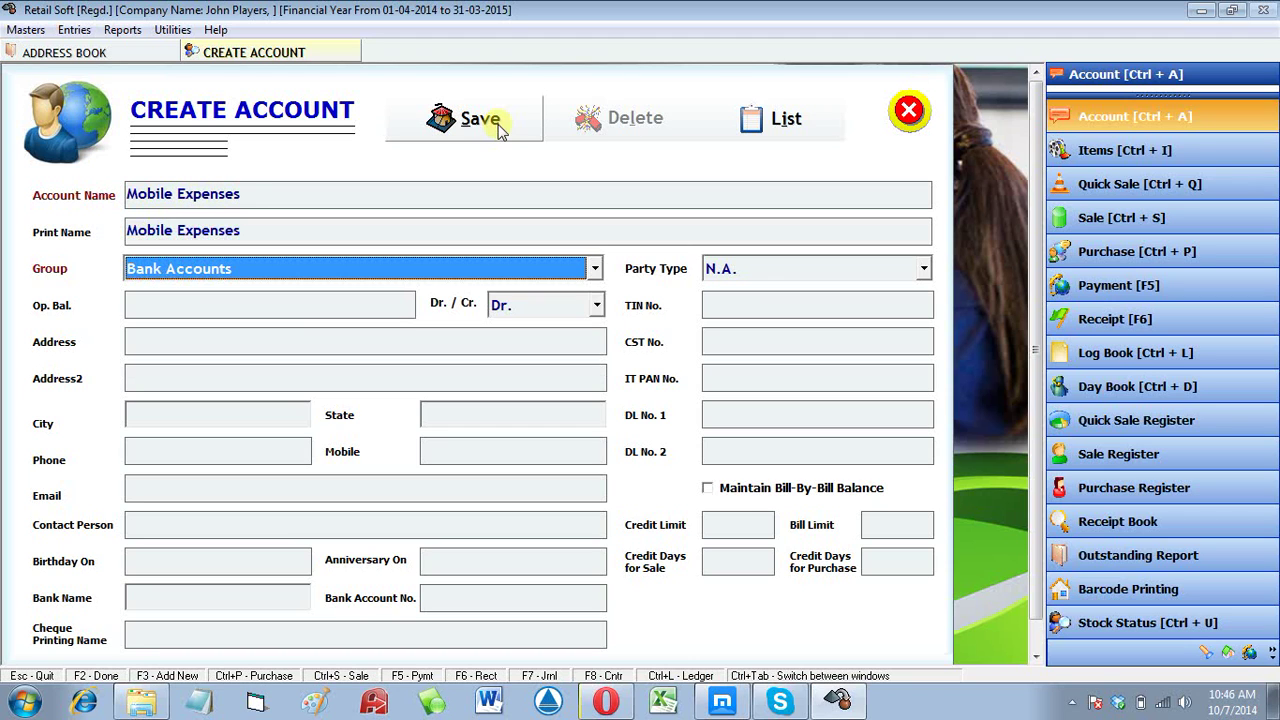
pyautogui.press('e')
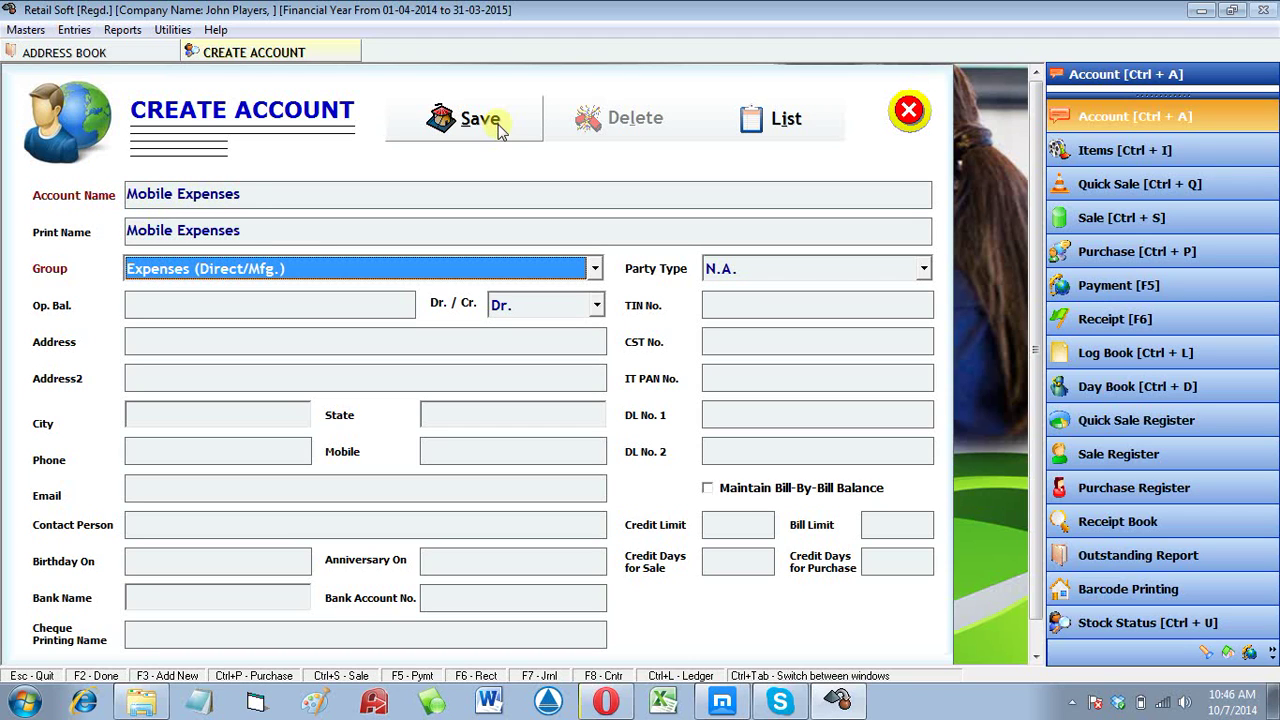
pyautogui.hotkey('alt', 'Down')
pyautogui.press('Down')
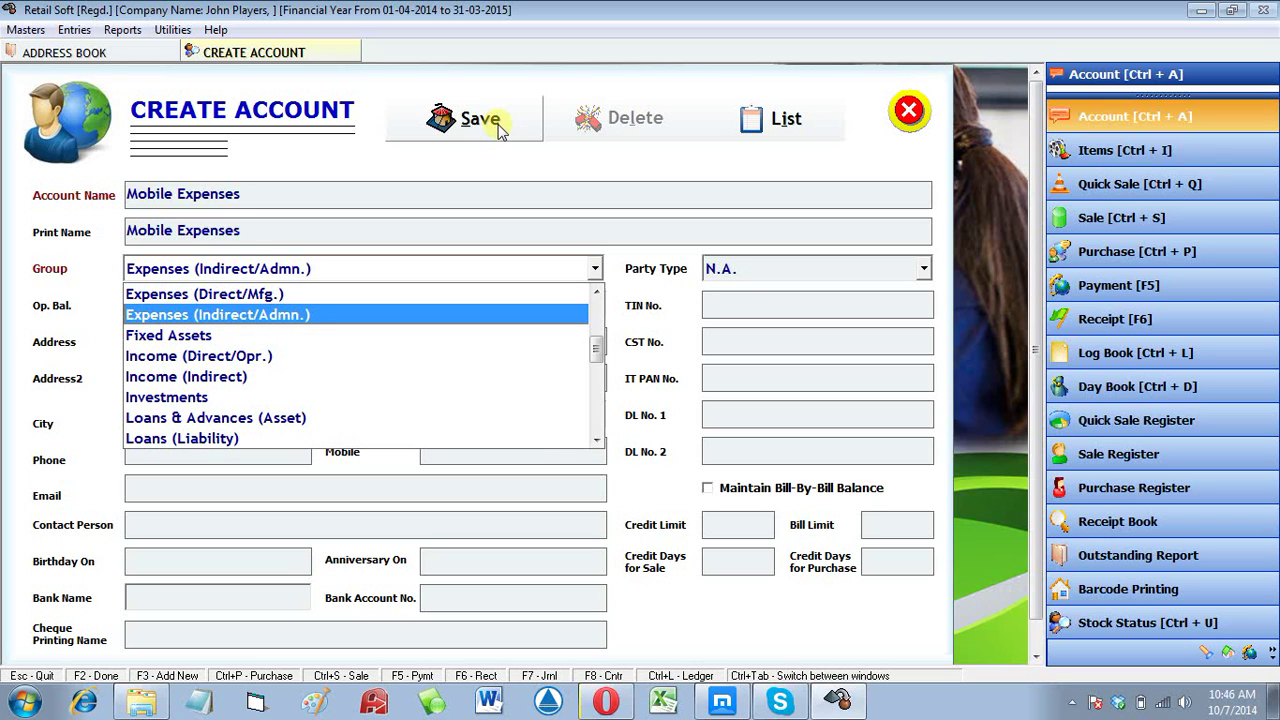
pyautogui.press('Return')
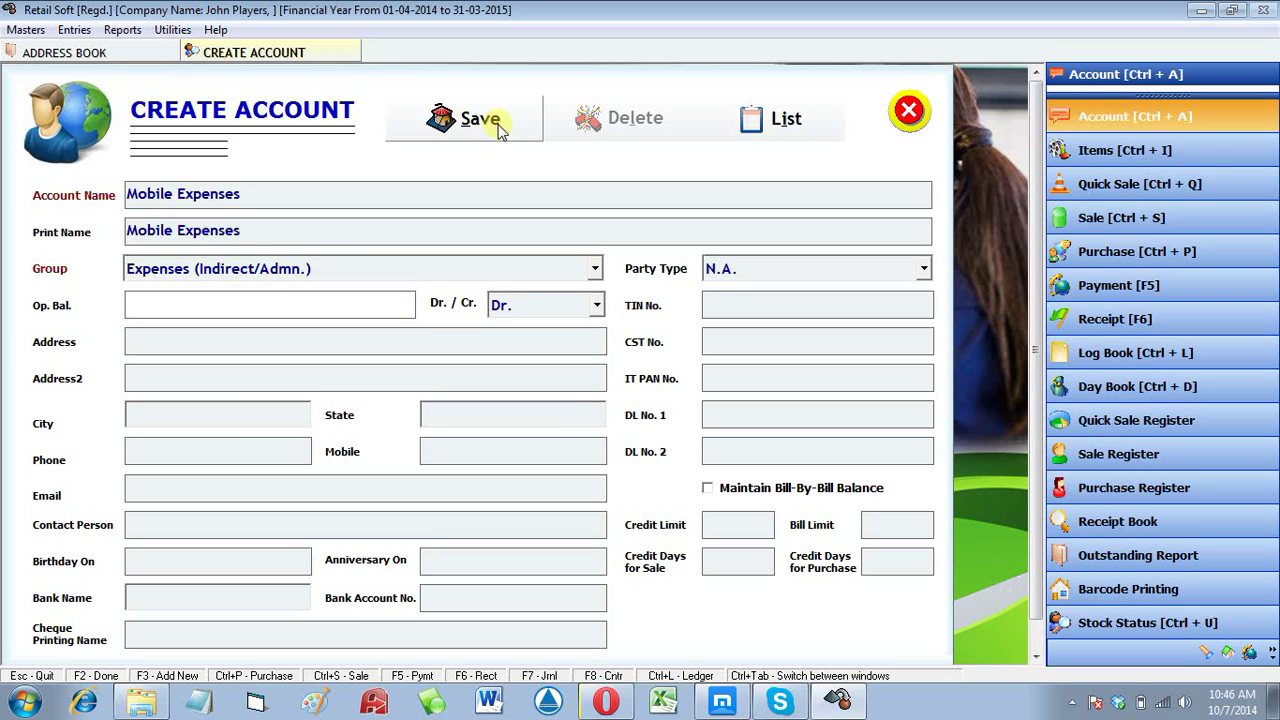
pyautogui.click(495, 122)
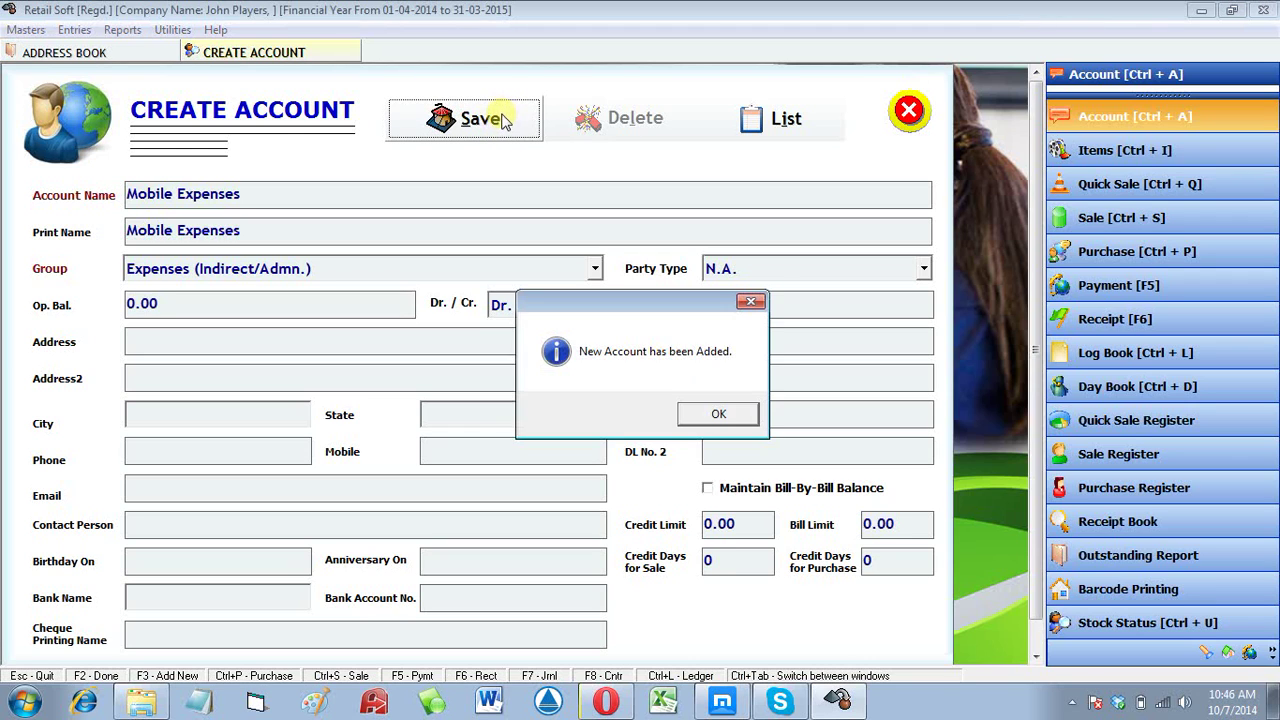
pyautogui.press('Return')
pyautogui.click(507, 122)
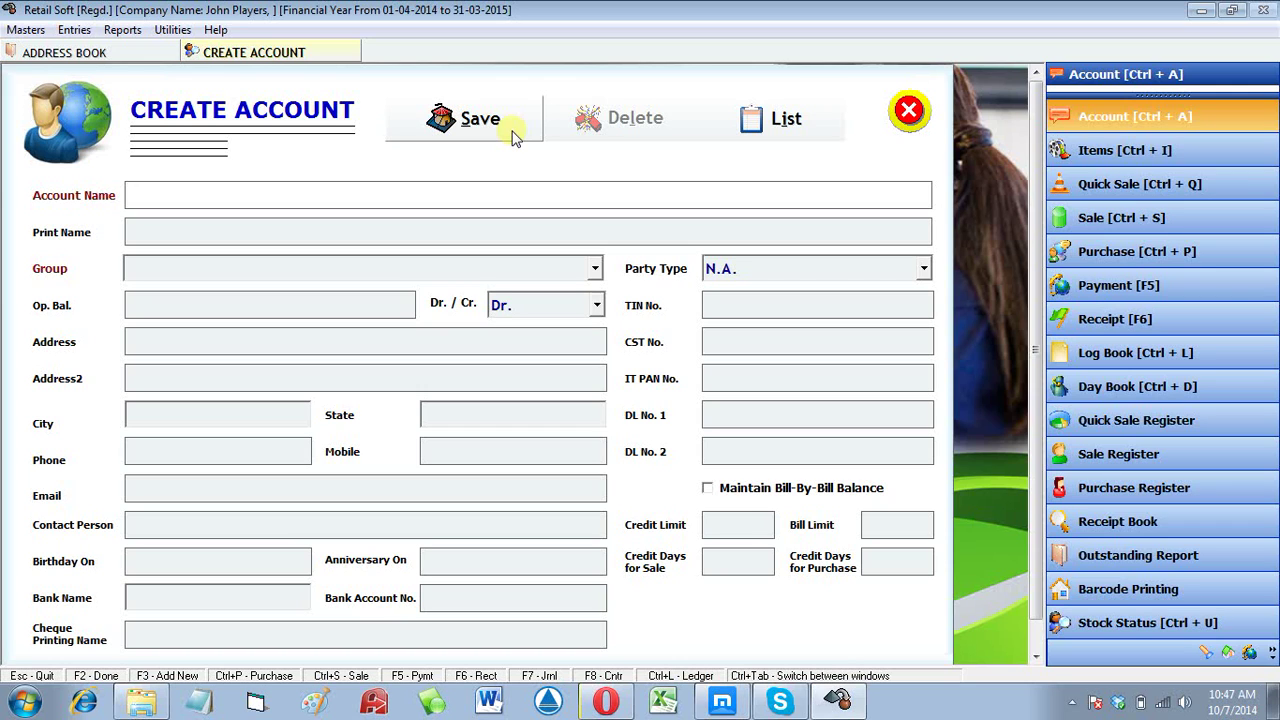
# Step: Enter the new person's account name and bring up group creation with F3
pyautogui.press('Return')
pyautogui.press('Return')
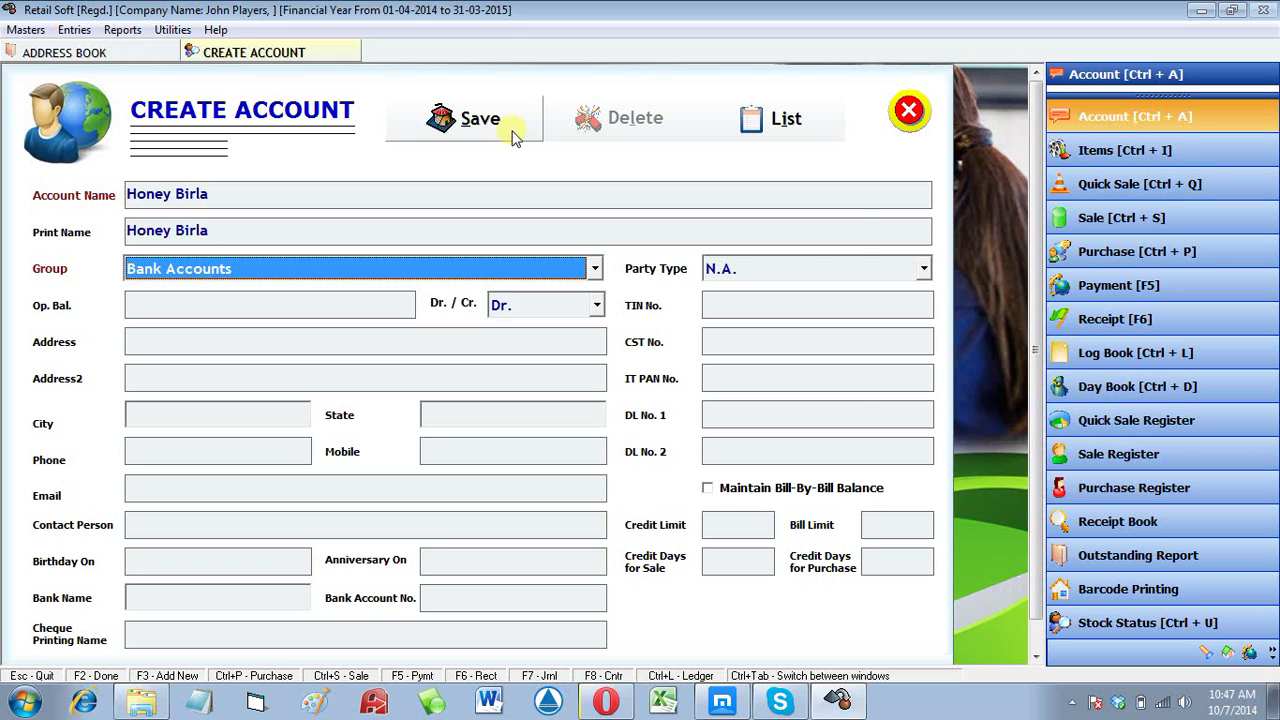
pyautogui.press('F3')
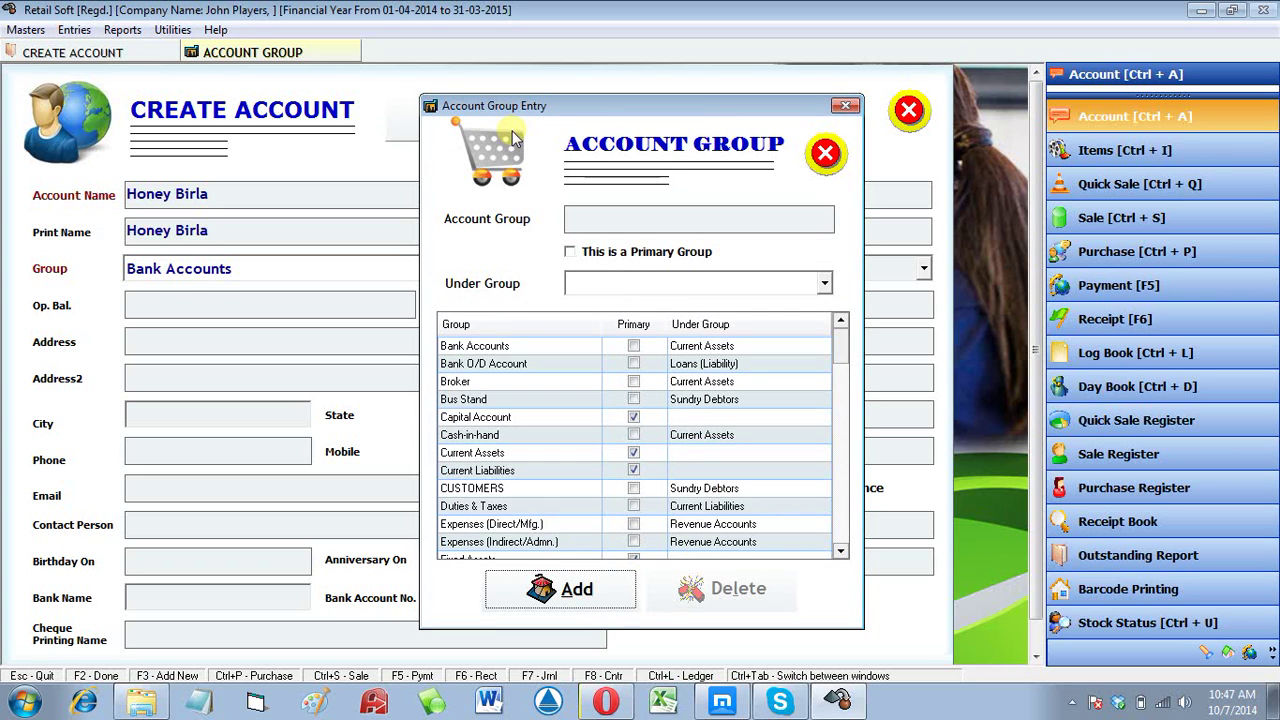
pyautogui.press('Return')
# Step: Create and save a Salary group under Expenses (Indirect/Admn.)
pyautogui.write('Sala')
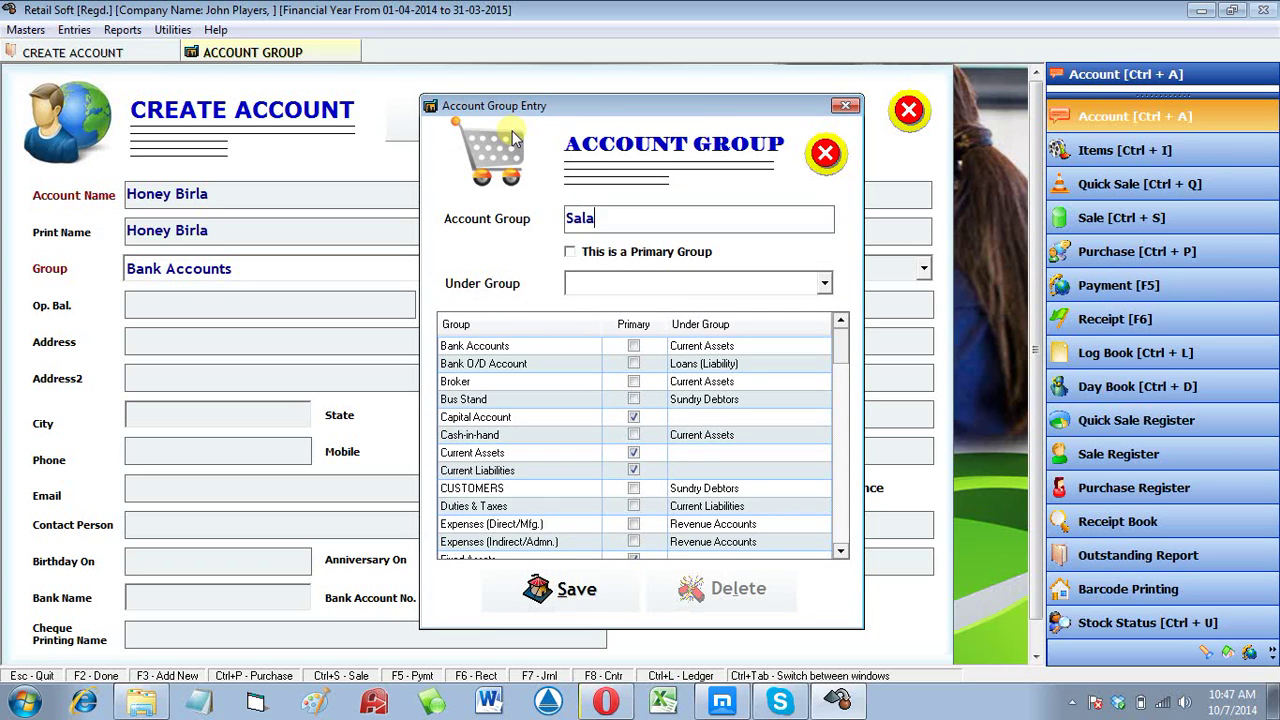
pyautogui.write('ry')
pyautogui.press('Return')
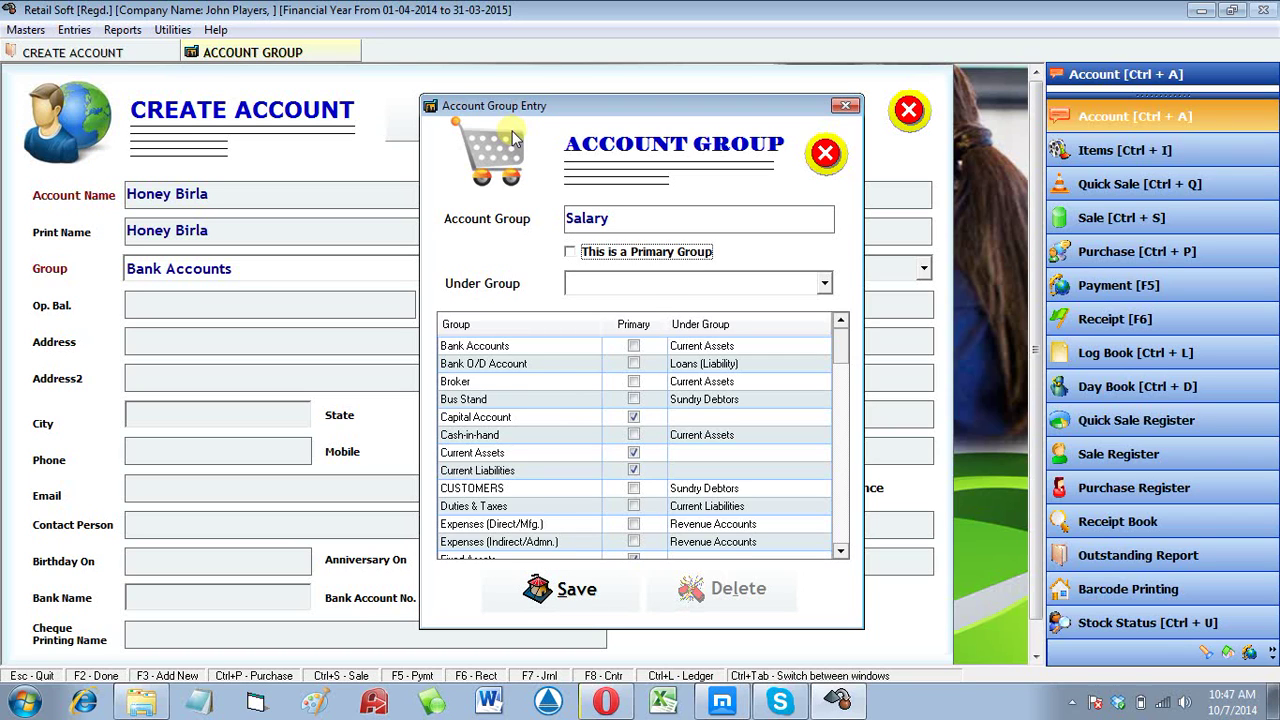
pyautogui.press('Return')
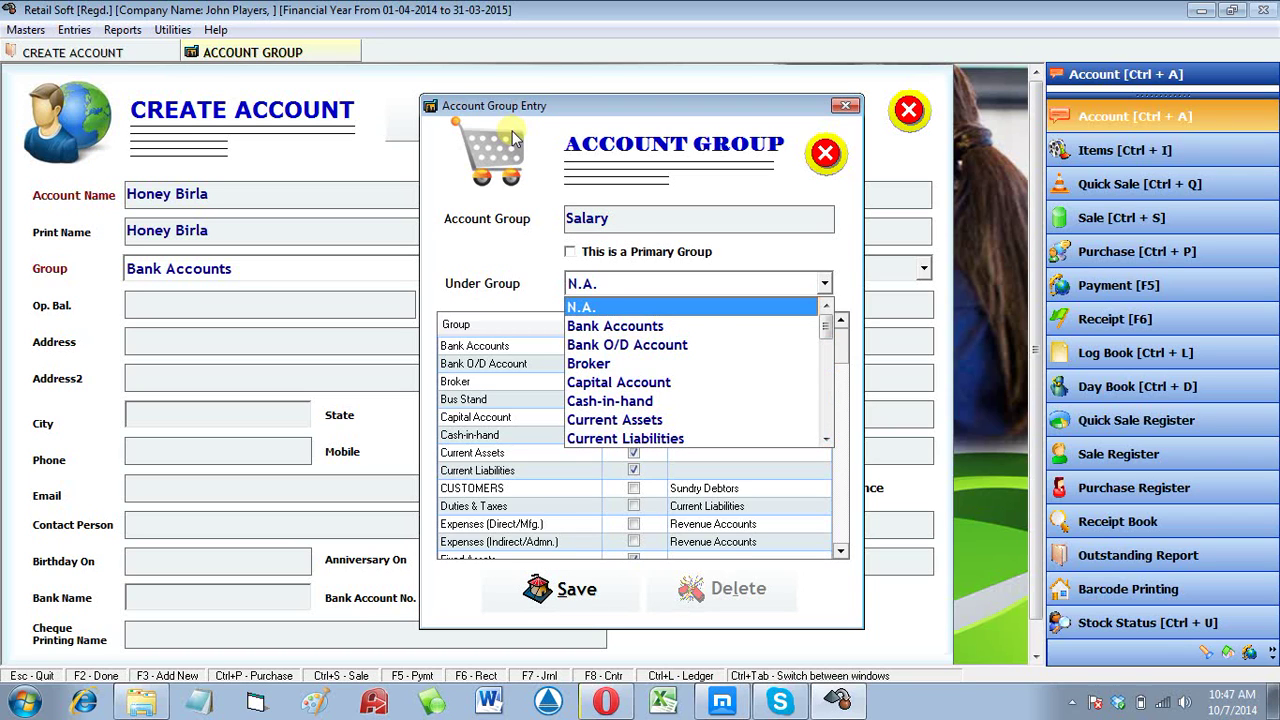
pyautogui.press('s')
pyautogui.press('u')
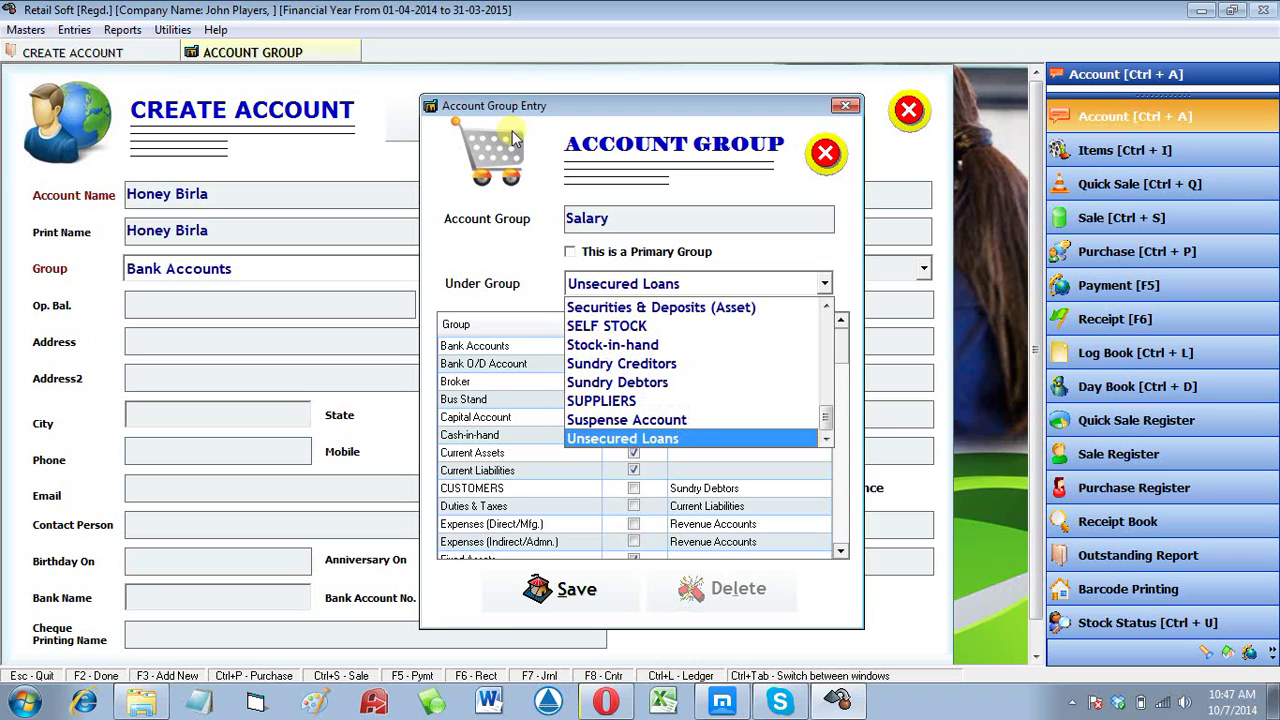
pyautogui.press('Up')
pyautogui.press('Up')
pyautogui.press('Up')
pyautogui.press('Up')
pyautogui.press('Up')
pyautogui.press('Up')
pyautogui.press('Up')
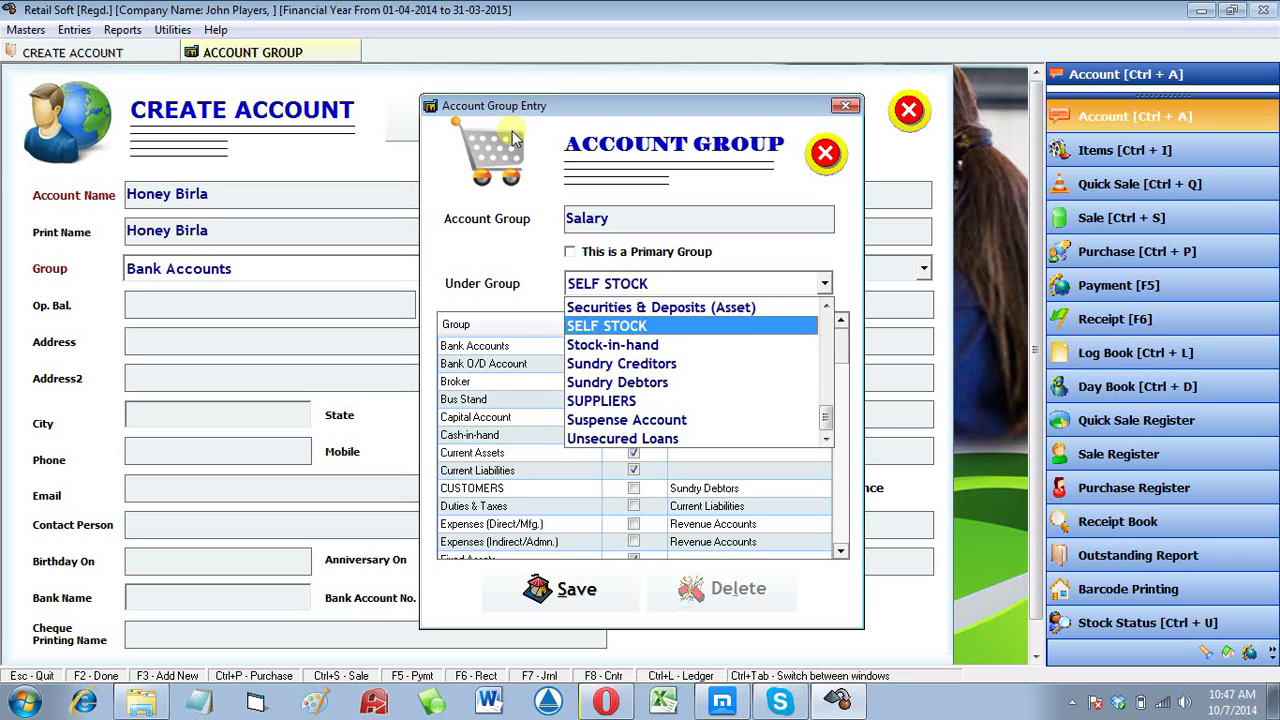
pyautogui.press('e')
pyautogui.press('Down')
pyautogui.press('Return')
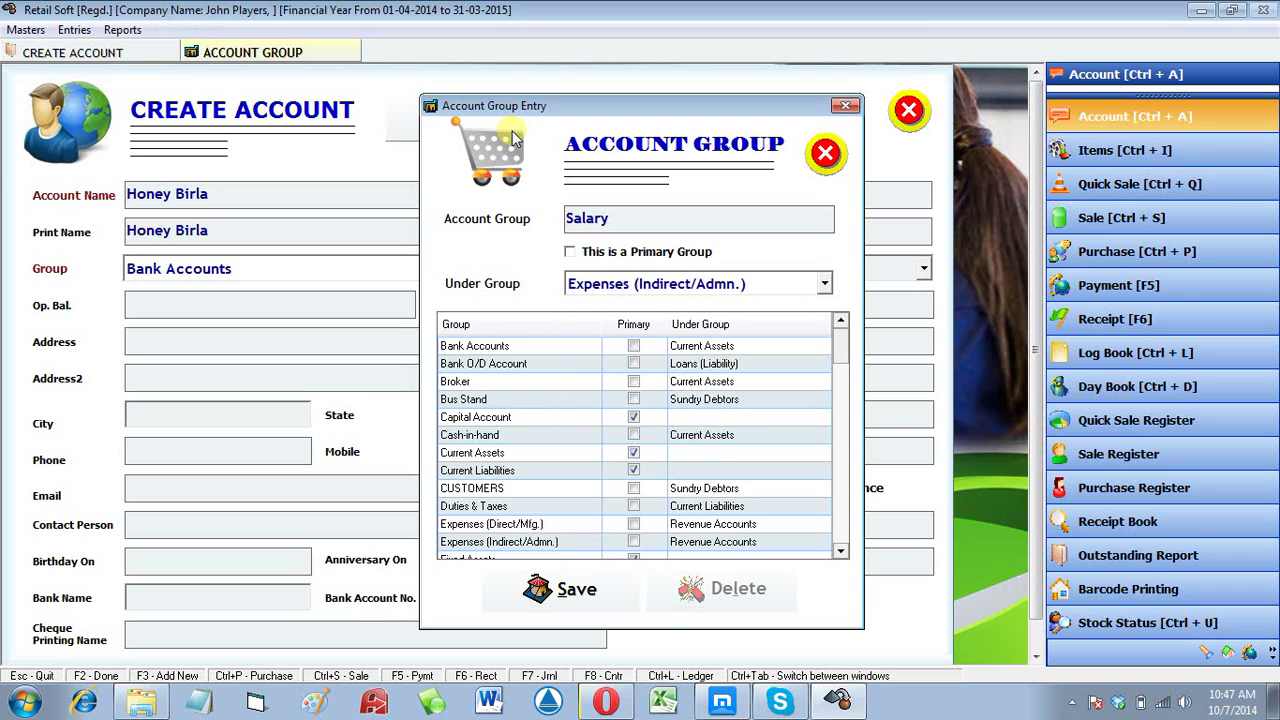
pyautogui.press('Return')
pyautogui.press('Return')
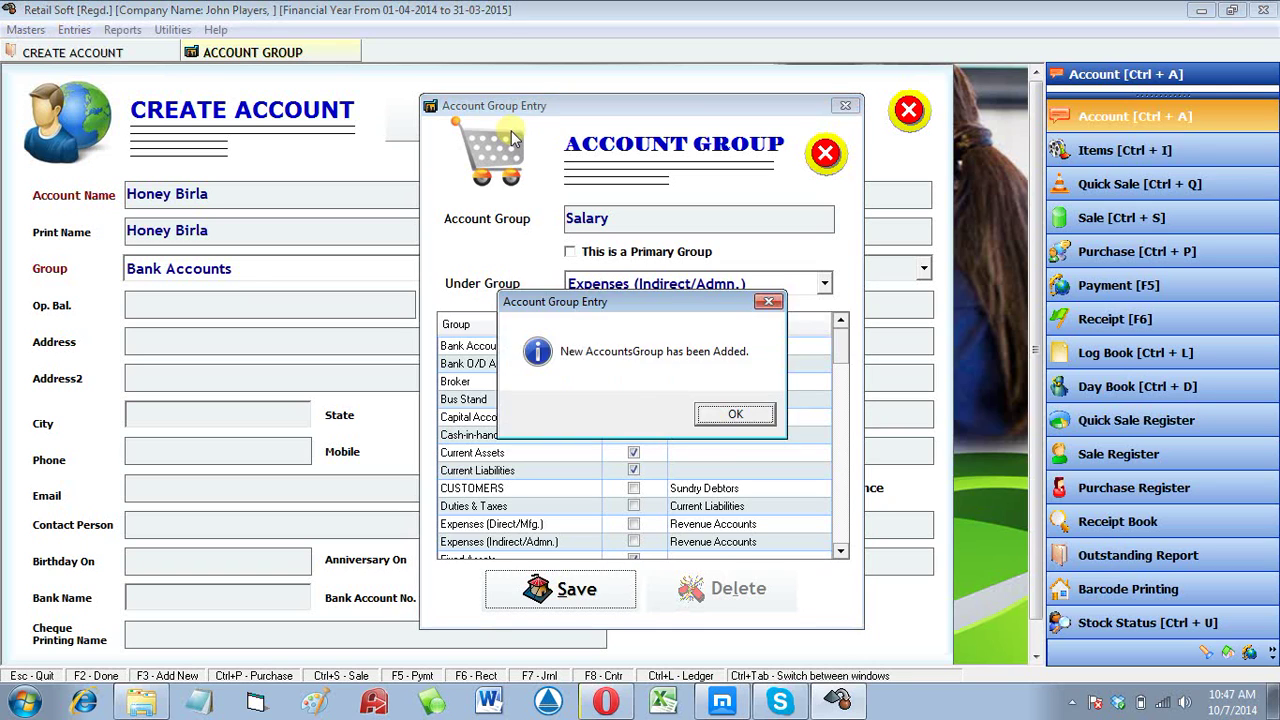
pyautogui.press('Return')
pyautogui.press('Escape')
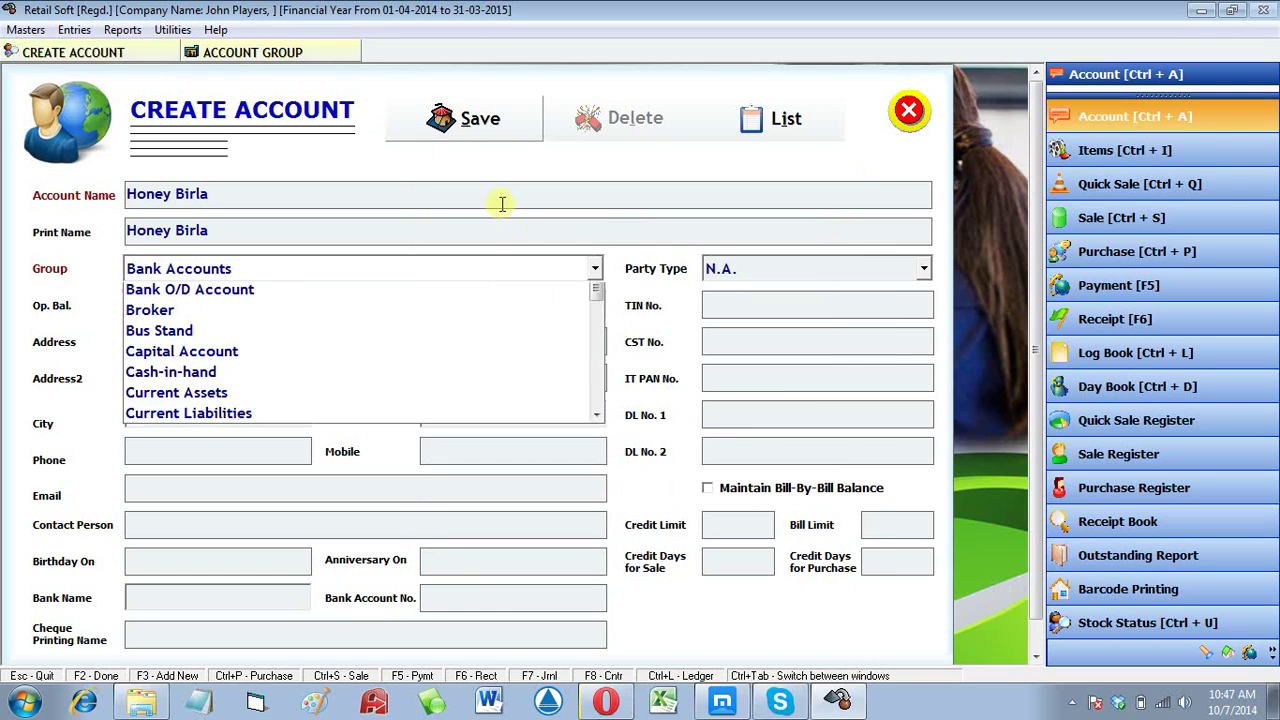
# Step: Assign the person's account to the Salary group and save it
pyautogui.press('Escape')
pyautogui.press('s')
pyautogui.press('Down')
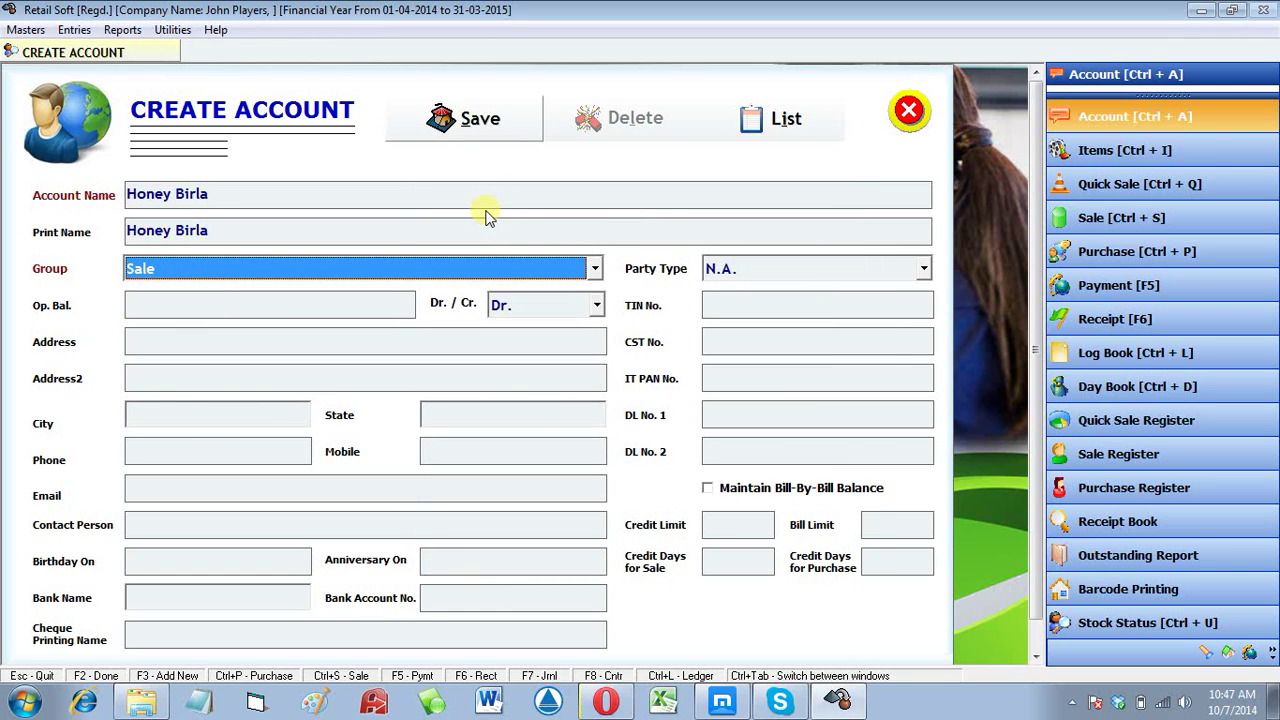
pyautogui.press('Up')
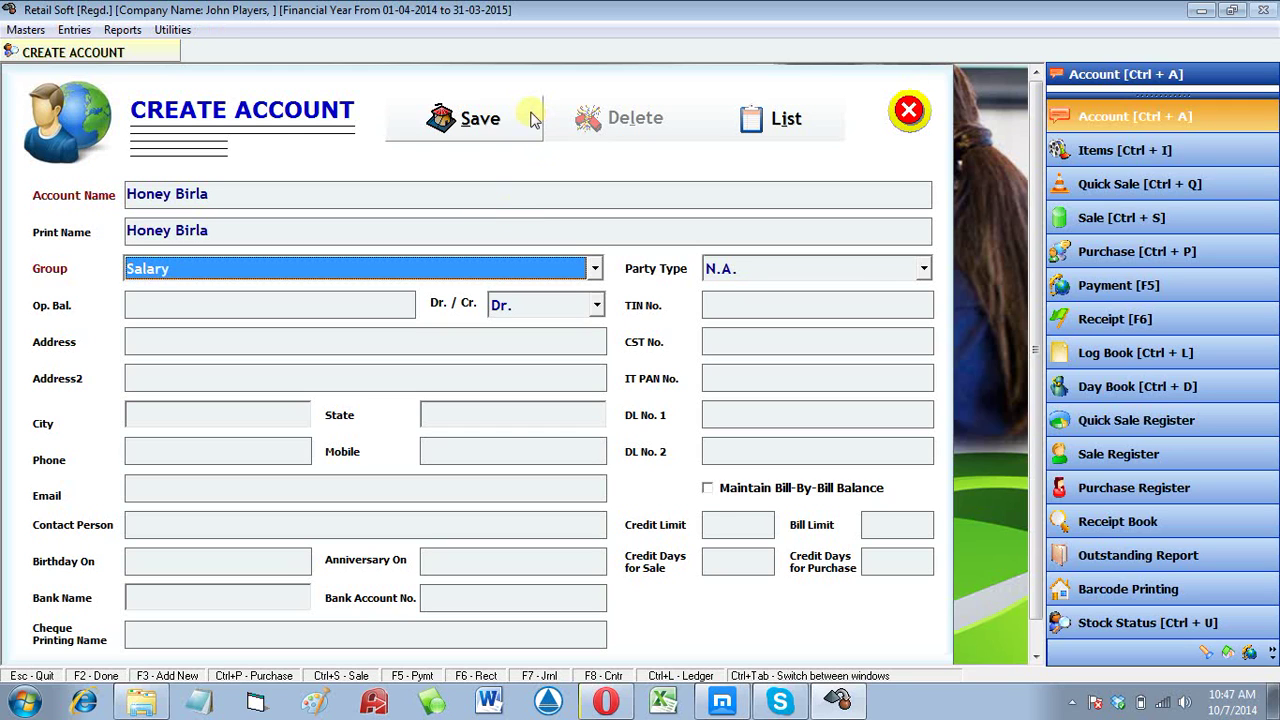
pyautogui.click(528, 118)
pyautogui.press('Return')
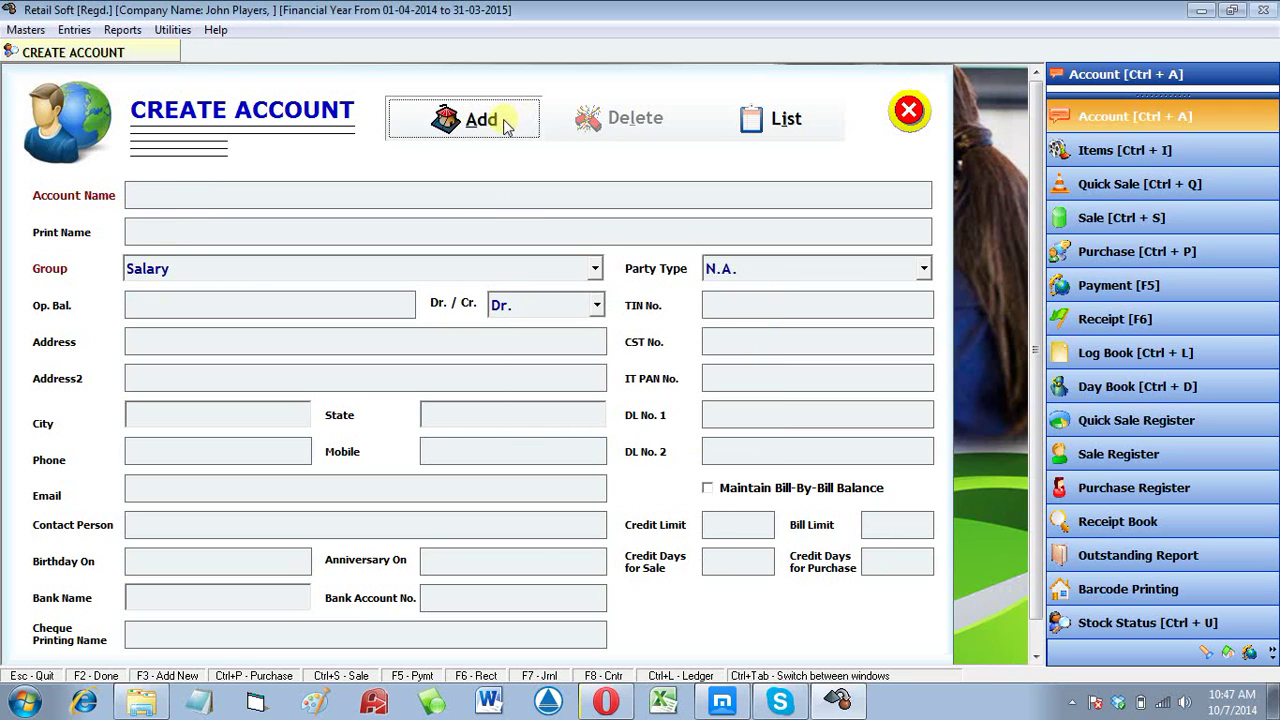
# Step: Save another person's account in the Salary group, then close the empty account form
pyautogui.write('Yogesh')
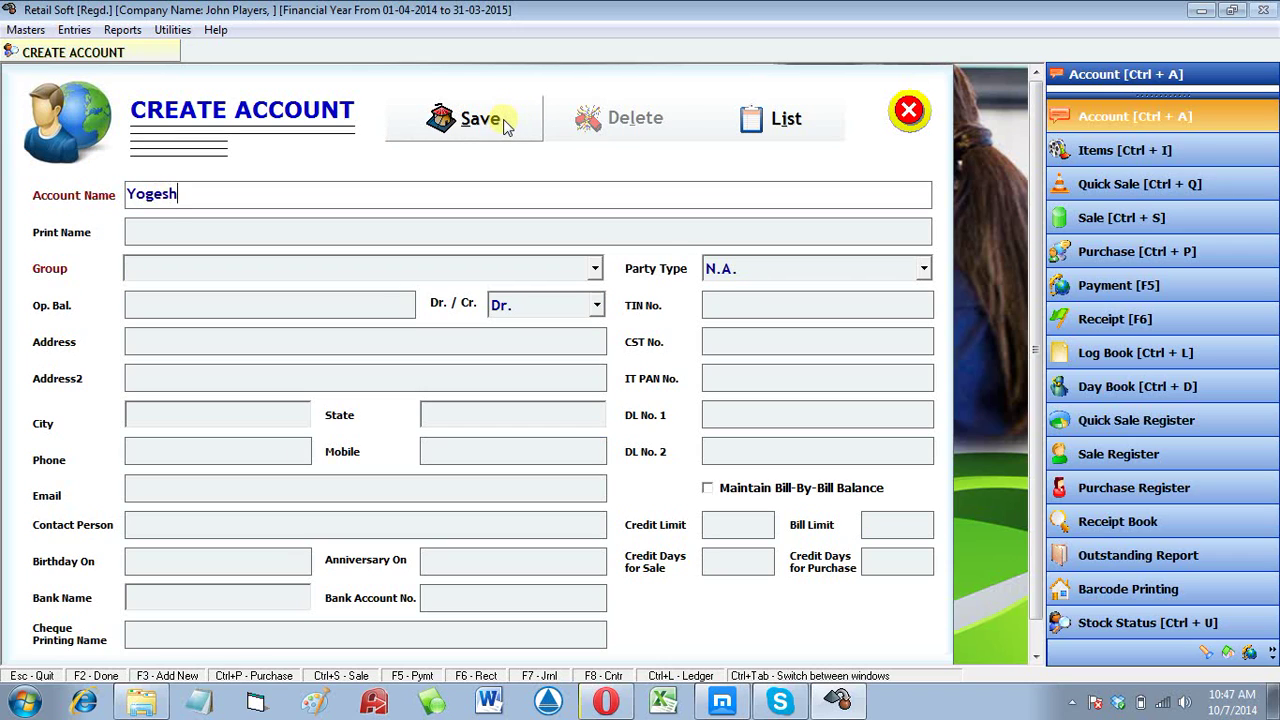
pyautogui.press('Return')
pyautogui.press('Return')
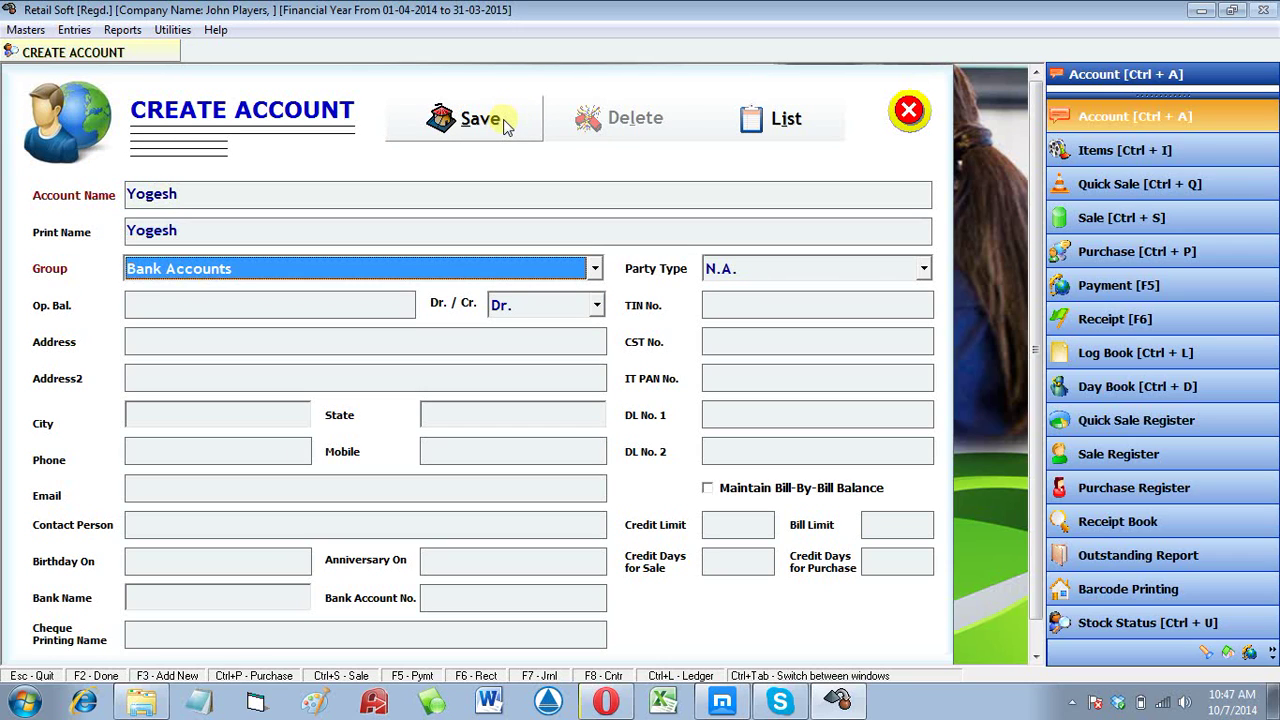
pyautogui.press('s')
pyautogui.press('s')
pyautogui.press('s')
pyautogui.click(488, 114)
pyautogui.press('Return')
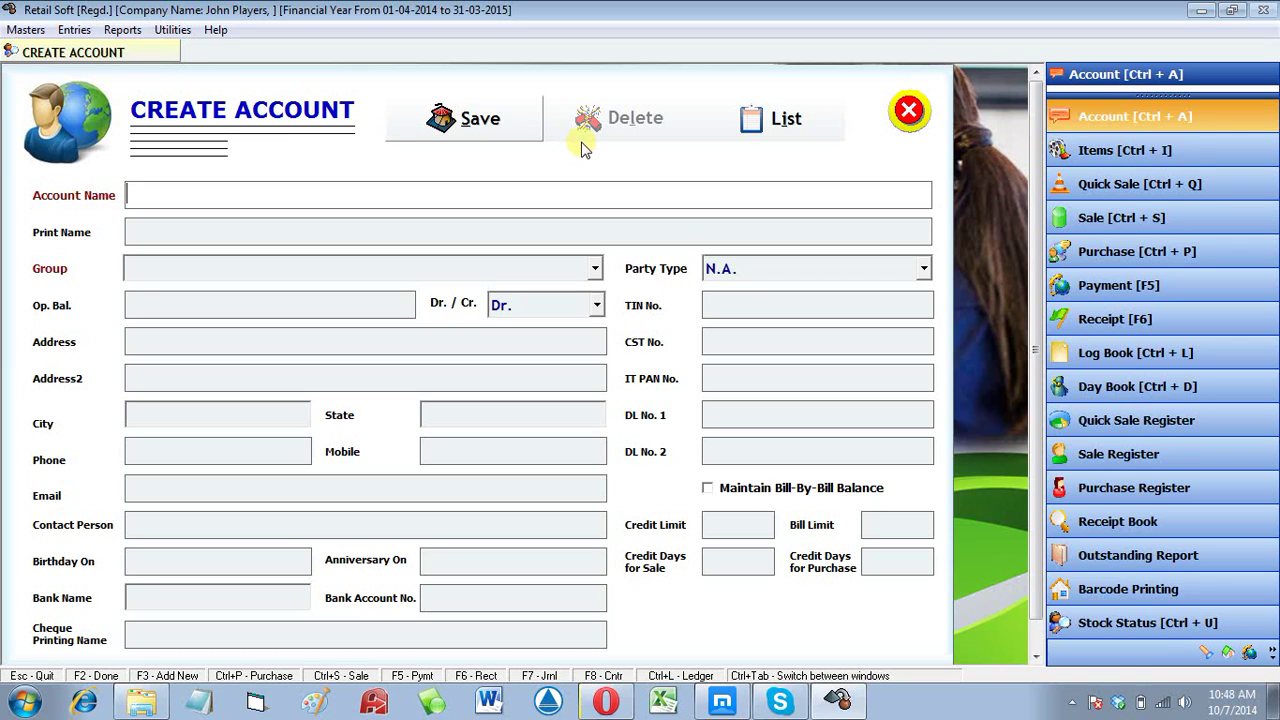
pyautogui.press('Return')
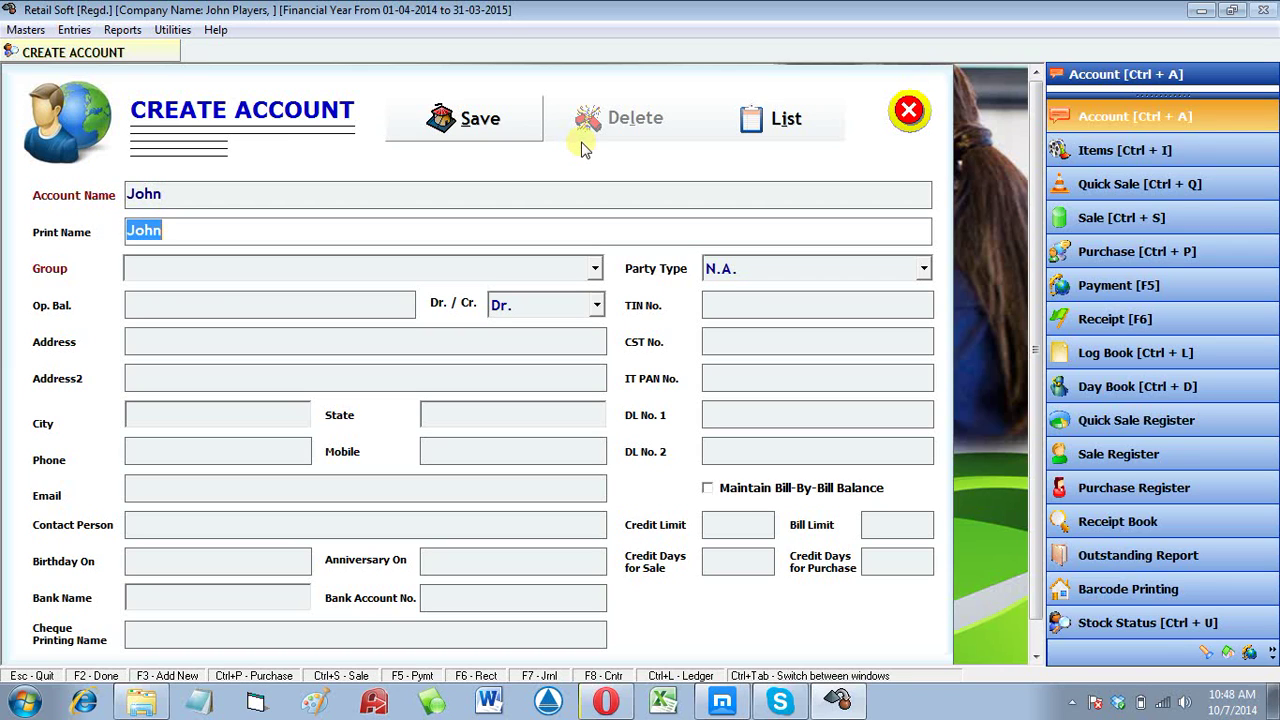
pyautogui.press('Return')
pyautogui.press('s')
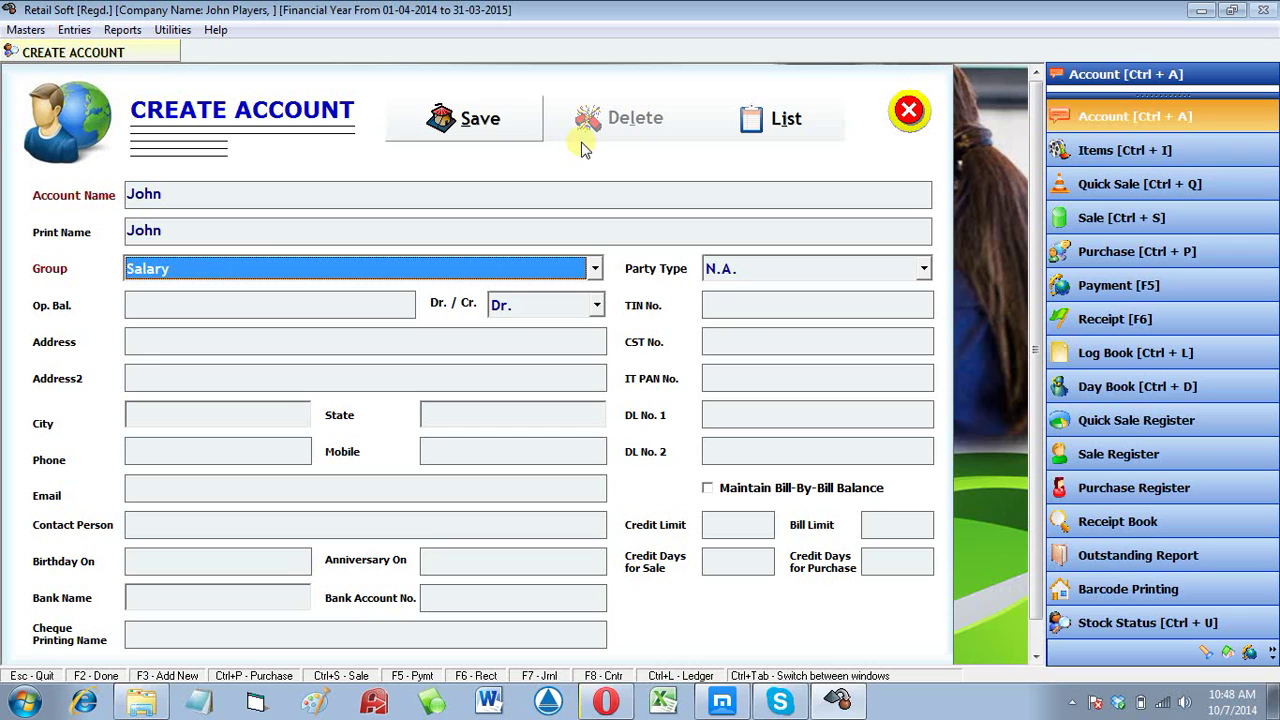
pyautogui.click(455, 118)
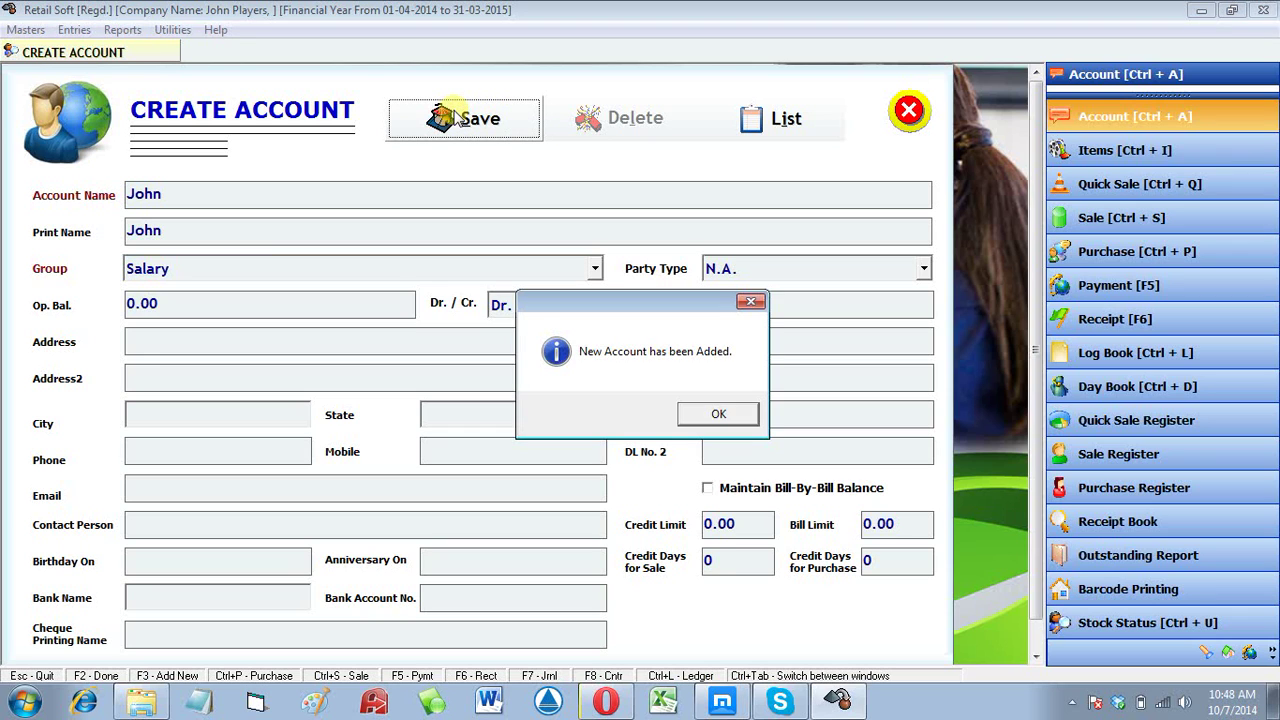
pyautogui.press('Return')
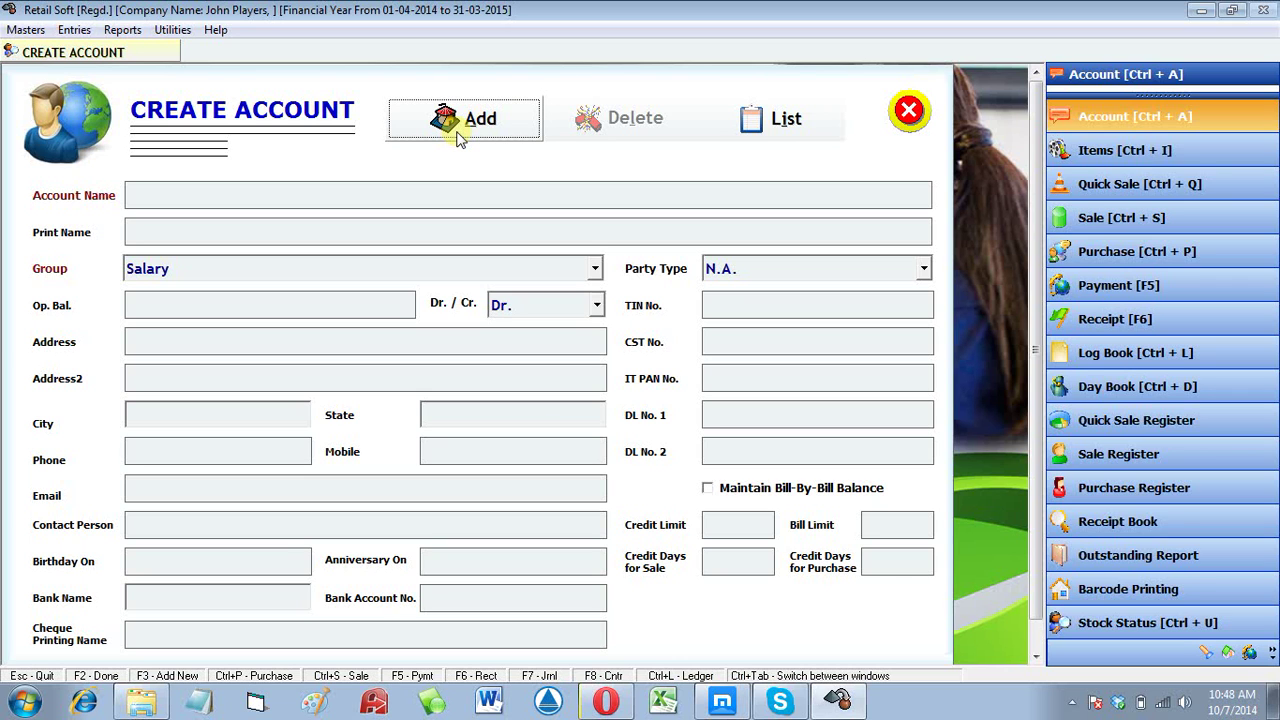
pyautogui.press('Escape')
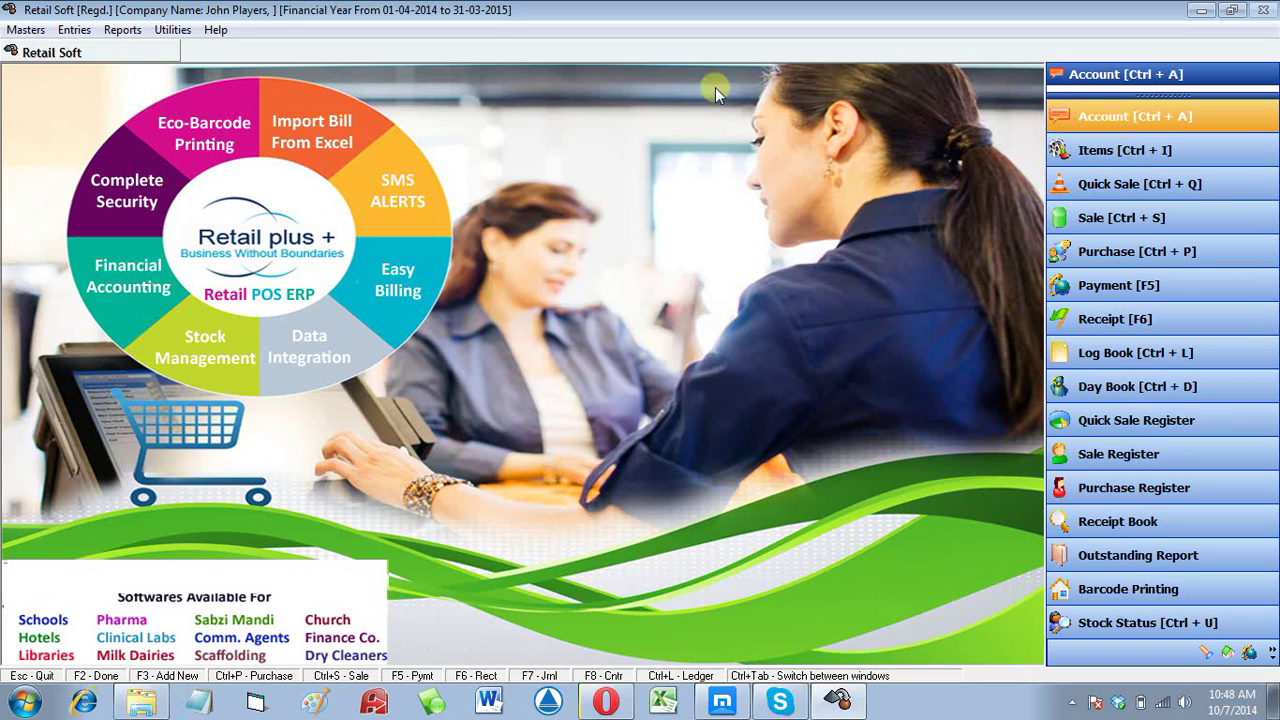
# Step: Search the Address Book by AccountName for 'jo' and open the single matching account
pyautogui.click(1118, 117)
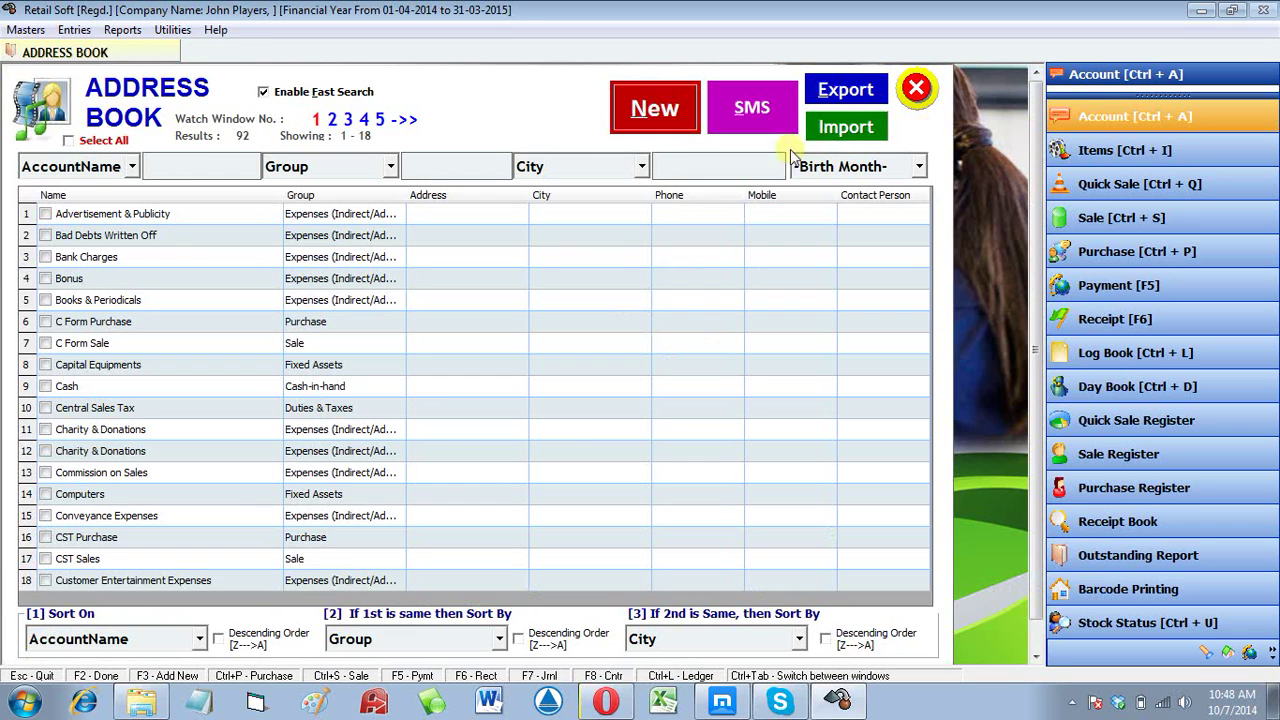
pyautogui.click(100, 174)
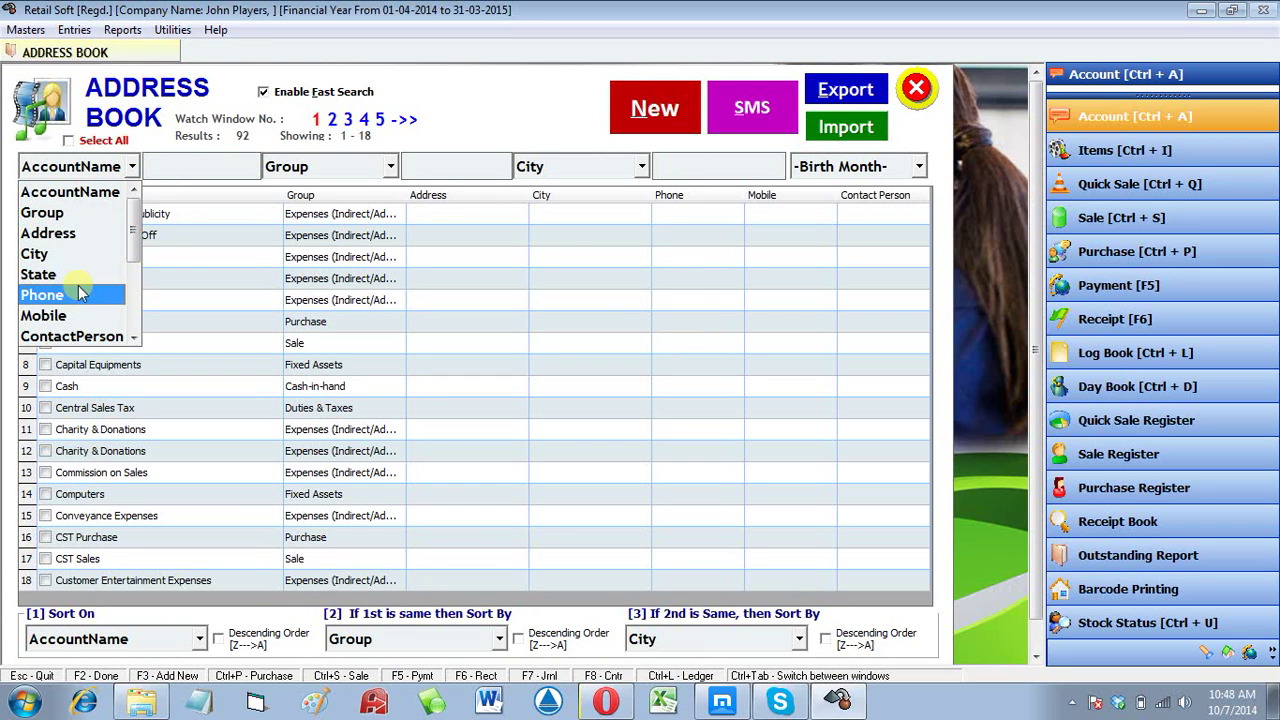
pyautogui.click(196, 165)
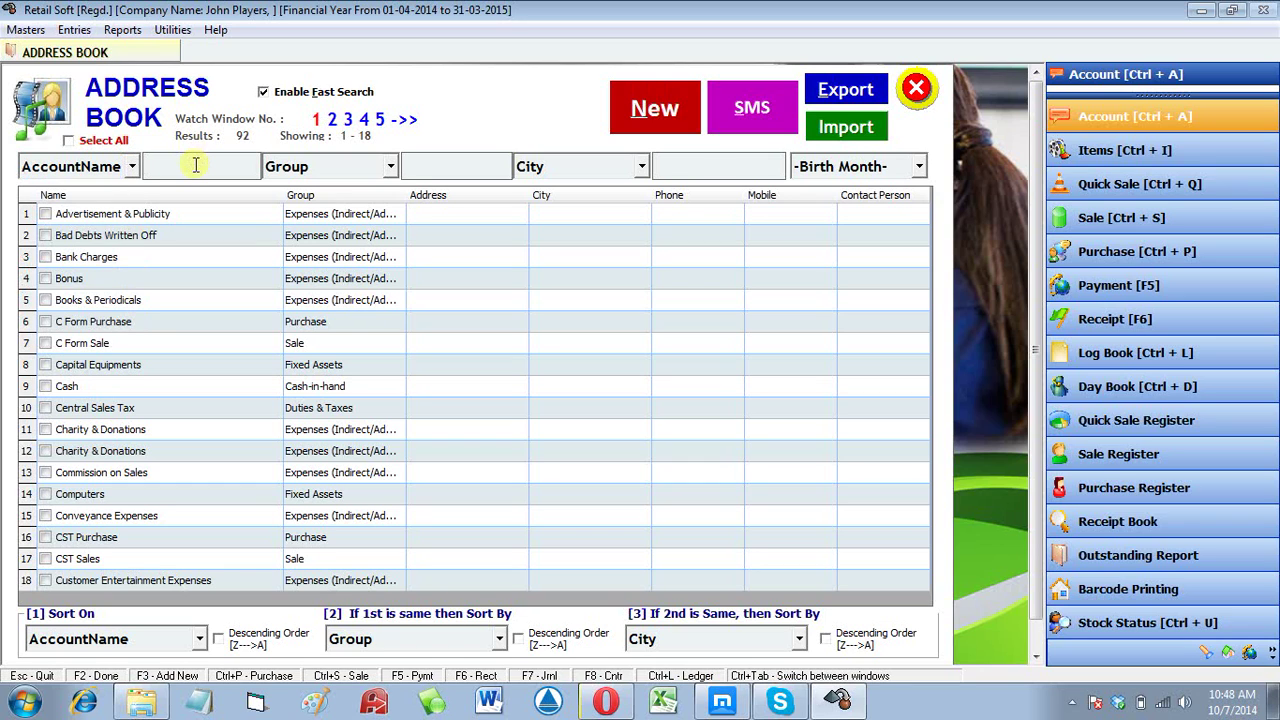
pyautogui.write('jo')
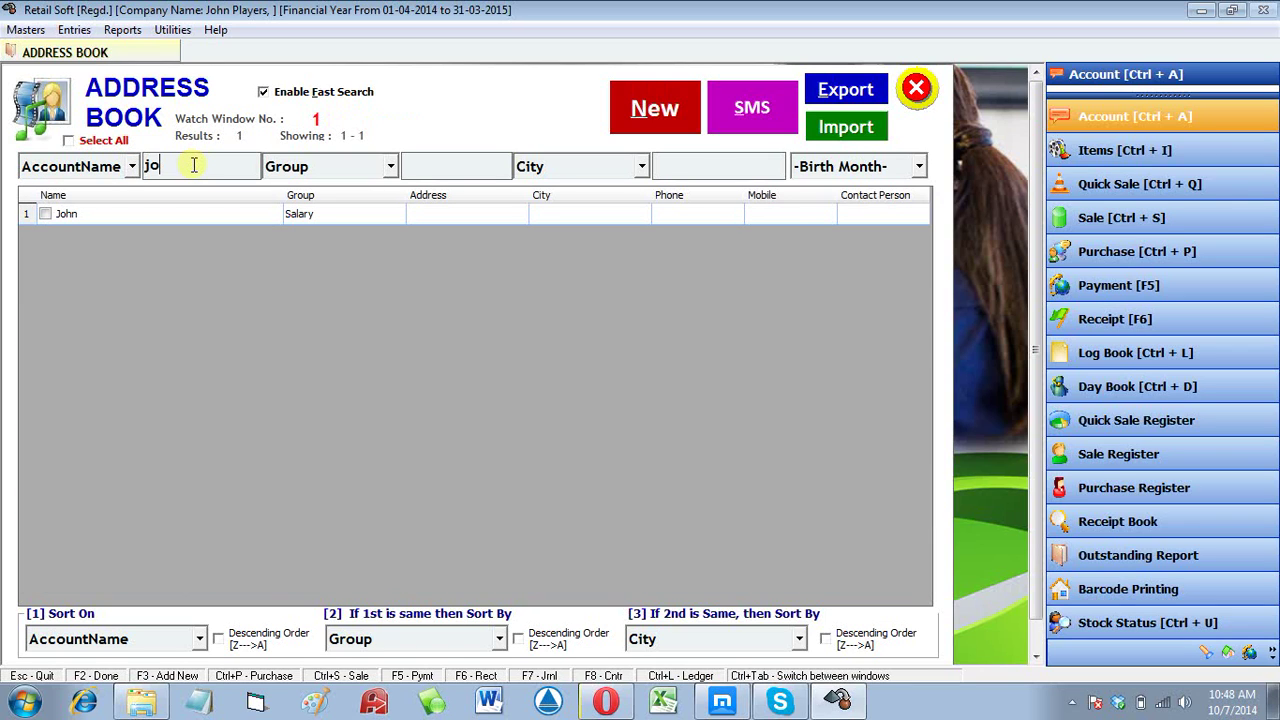
pyautogui.click(216, 214)
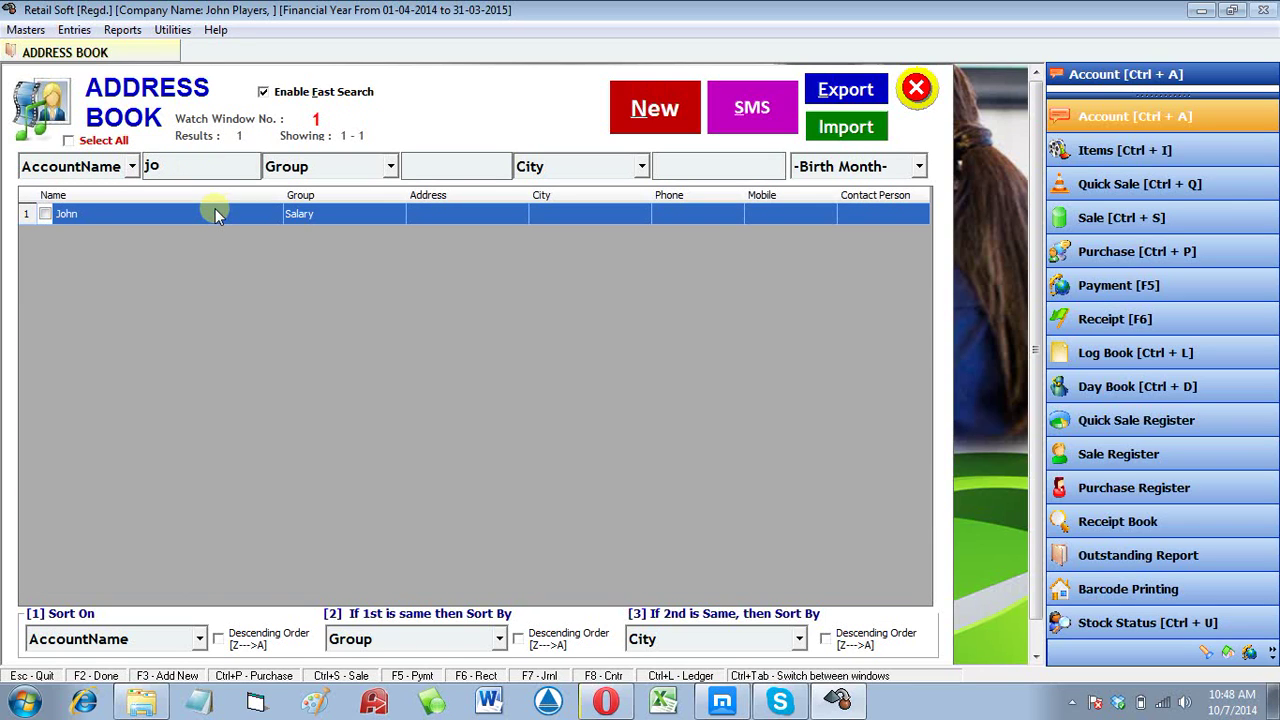
pyautogui.doubleClick(216, 214)
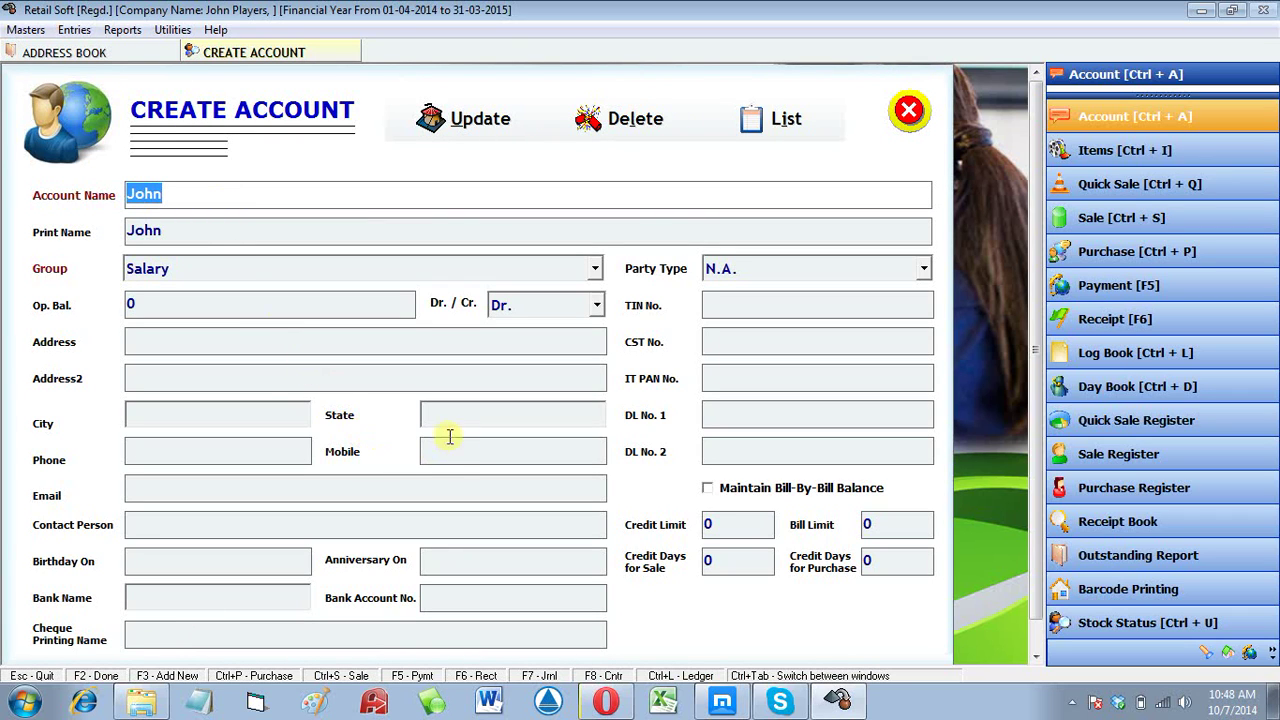
# Step: Fill in the account's address, city and mobile number, update it, and close the form
pyautogui.click(202, 339)
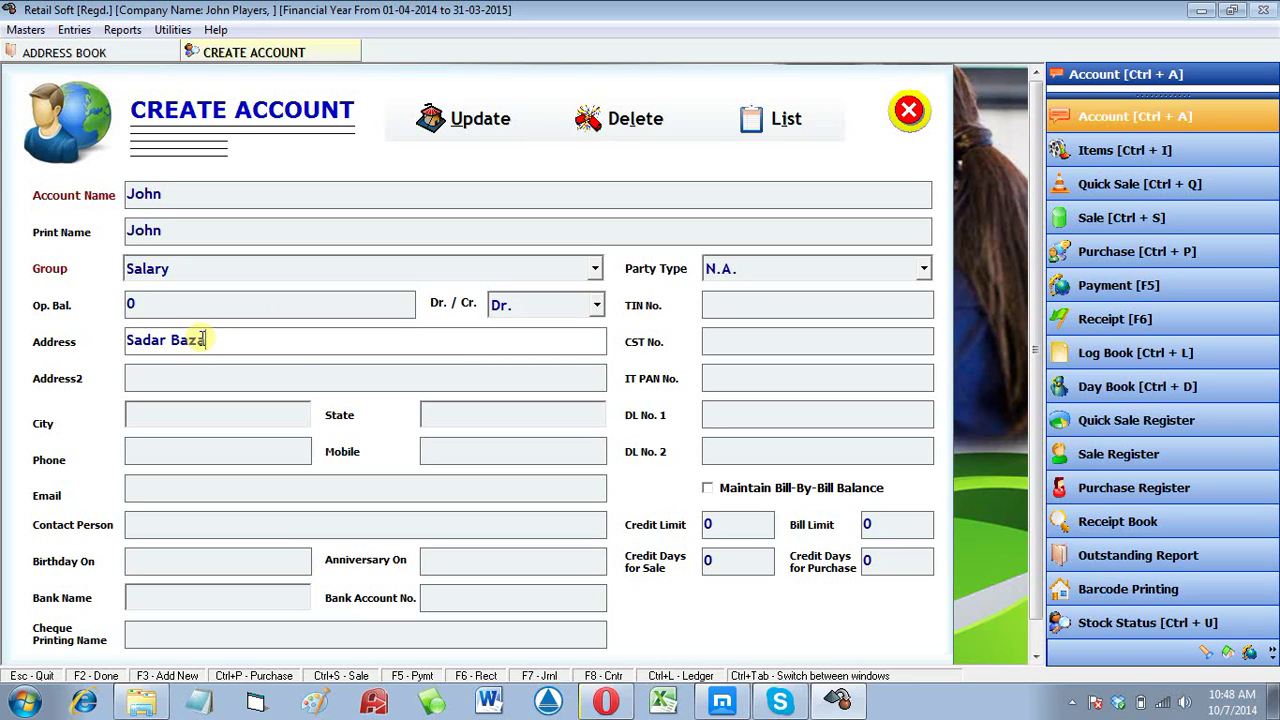
pyautogui.press('Return')
pyautogui.press('Return')
pyautogui.write('N')
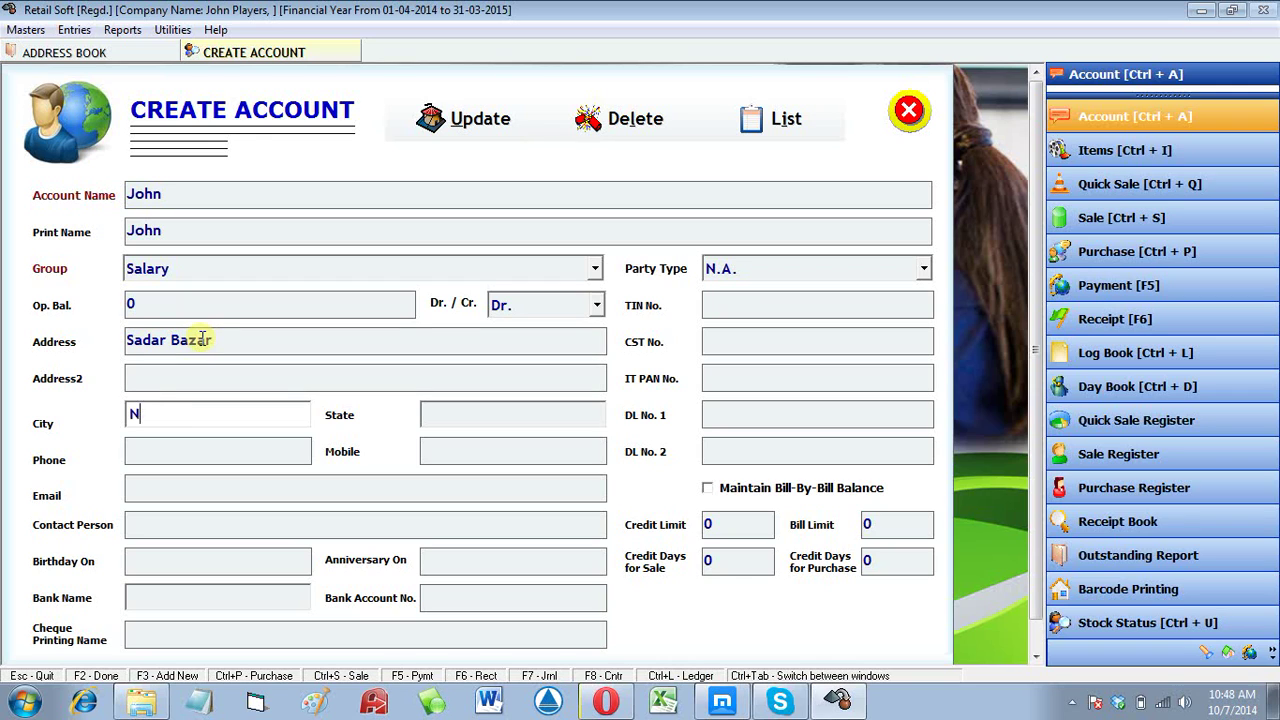
pyautogui.write('ew')
pyautogui.press('Return')
pyautogui.press('Return')
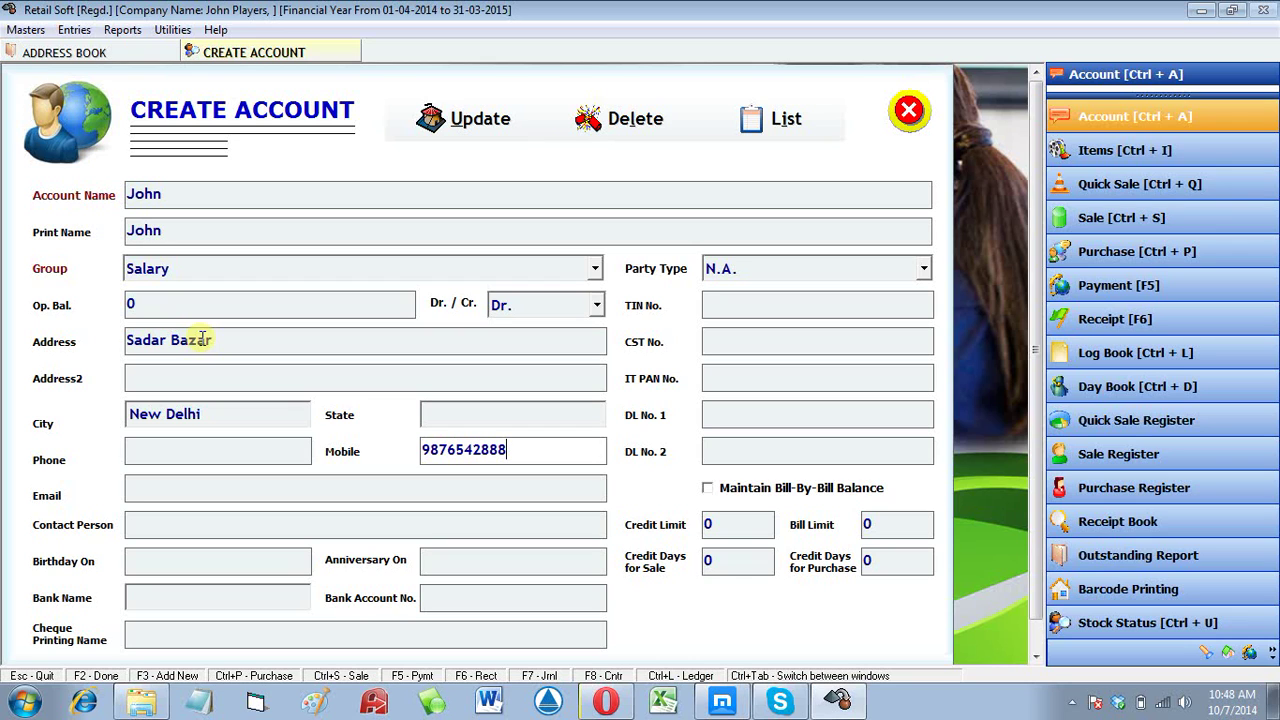
pyautogui.click(463, 117)
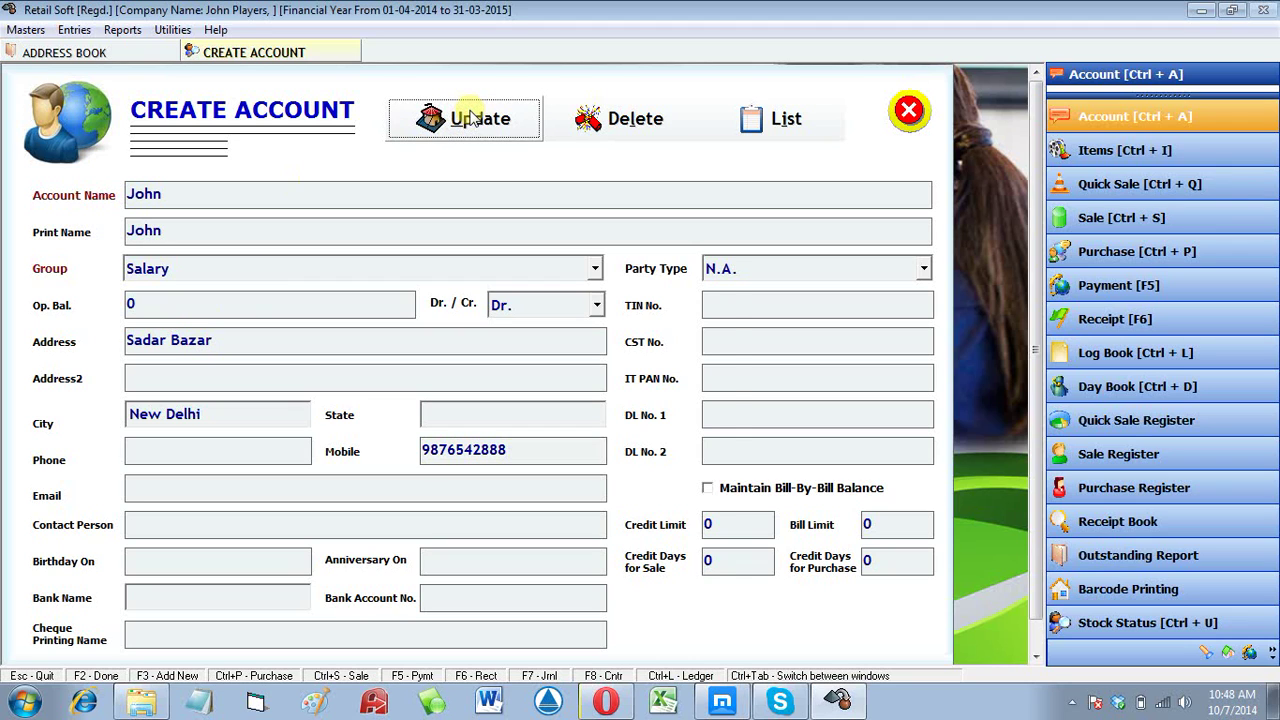
pyautogui.press('Return')
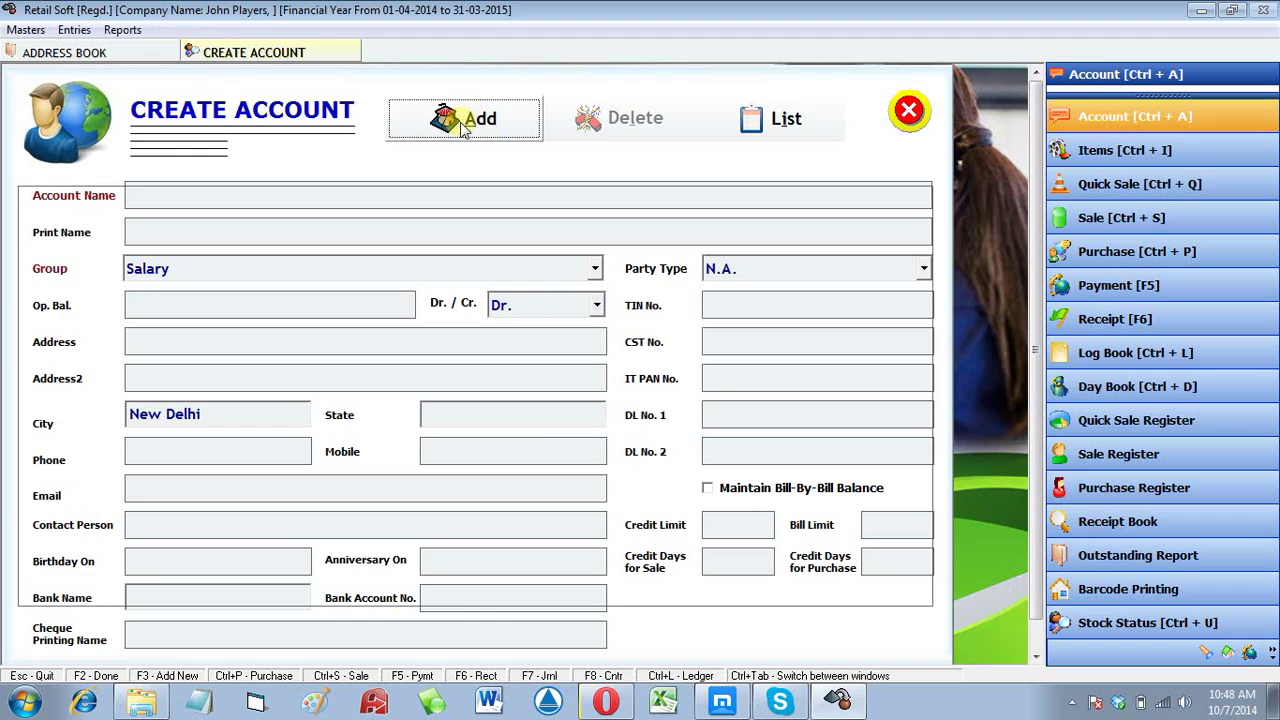
pyautogui.press('Escape')
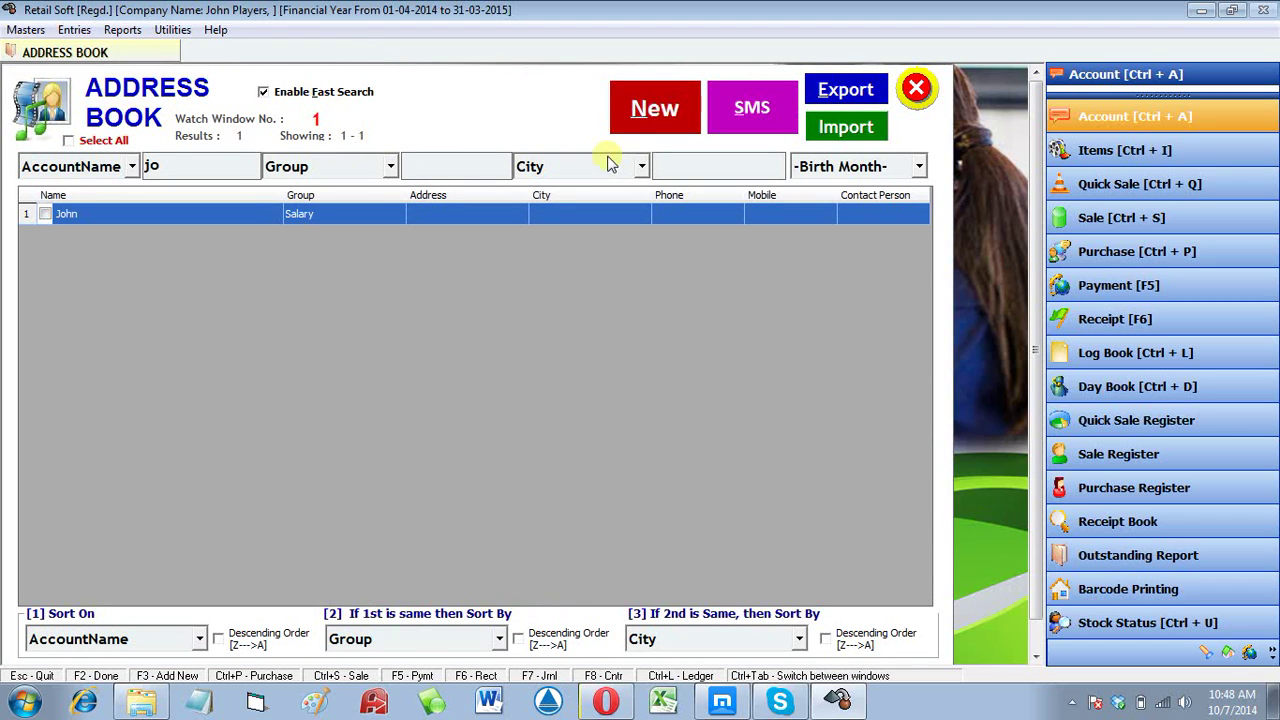
# Step: Search the name 'joh' and open the updated Salary-group account's details
pyautogui.click(180, 172)
pyautogui.write('h')
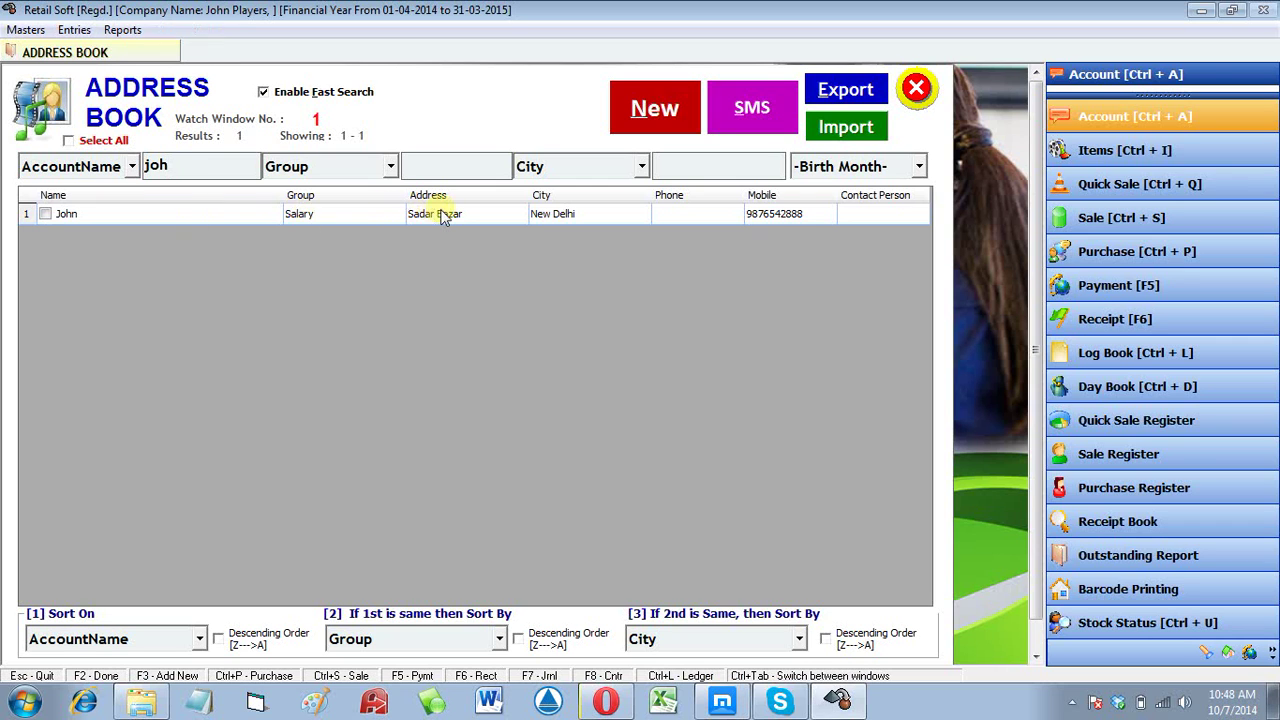
pyautogui.click(443, 217)
pyautogui.doubleClick(443, 217)
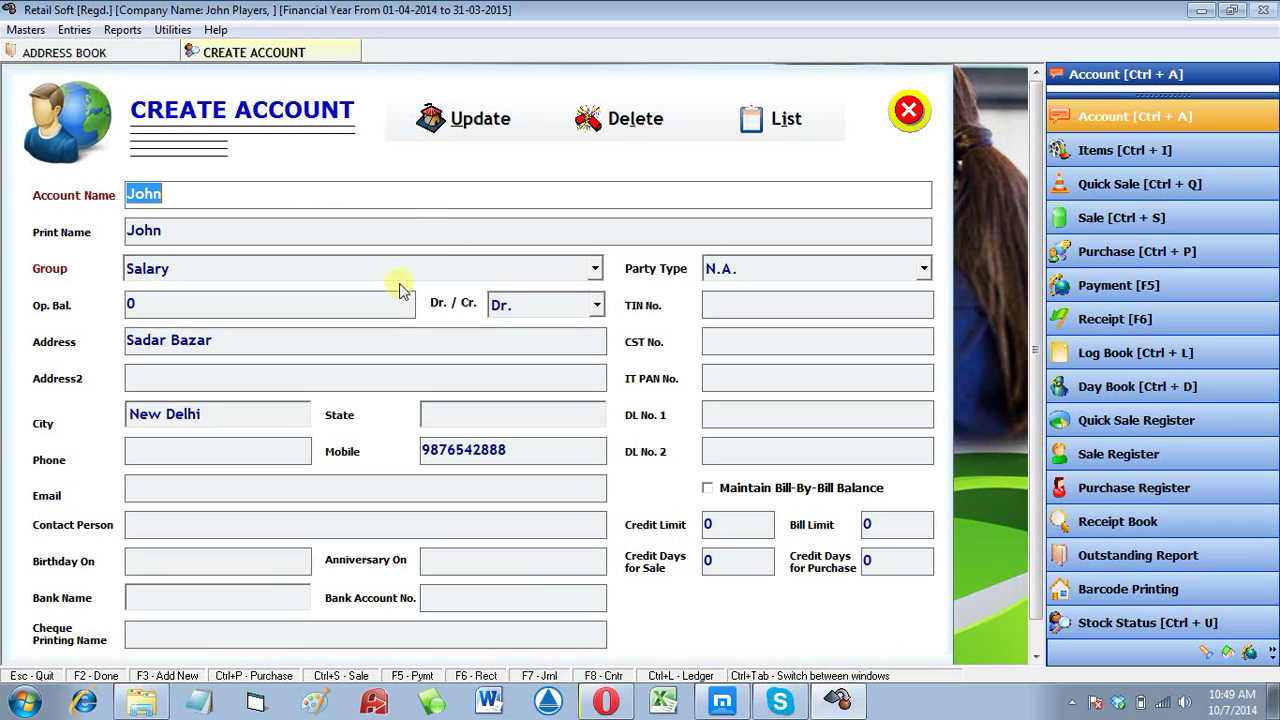
pyautogui.click(253, 414)
pyautogui.click(259, 486)
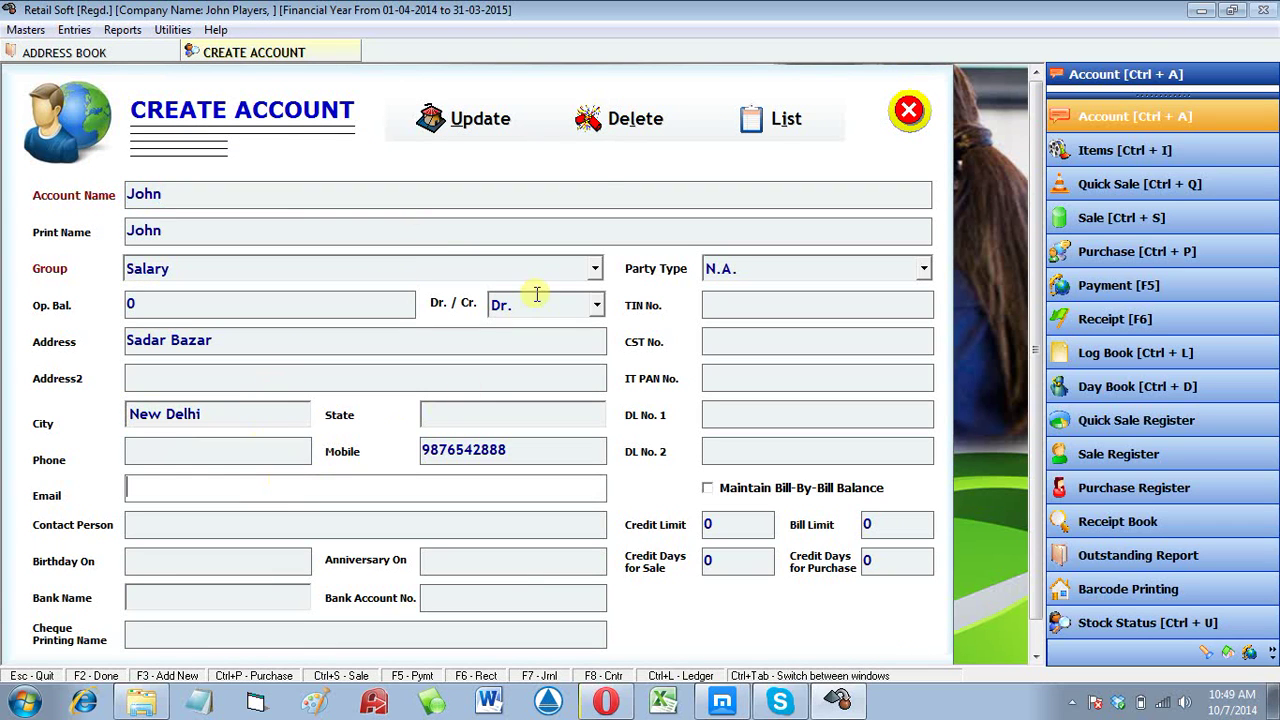
# Step: Delete the account with confirmation, return to the Address Book, and disable Enable Fast Search
pyautogui.click(623, 136)
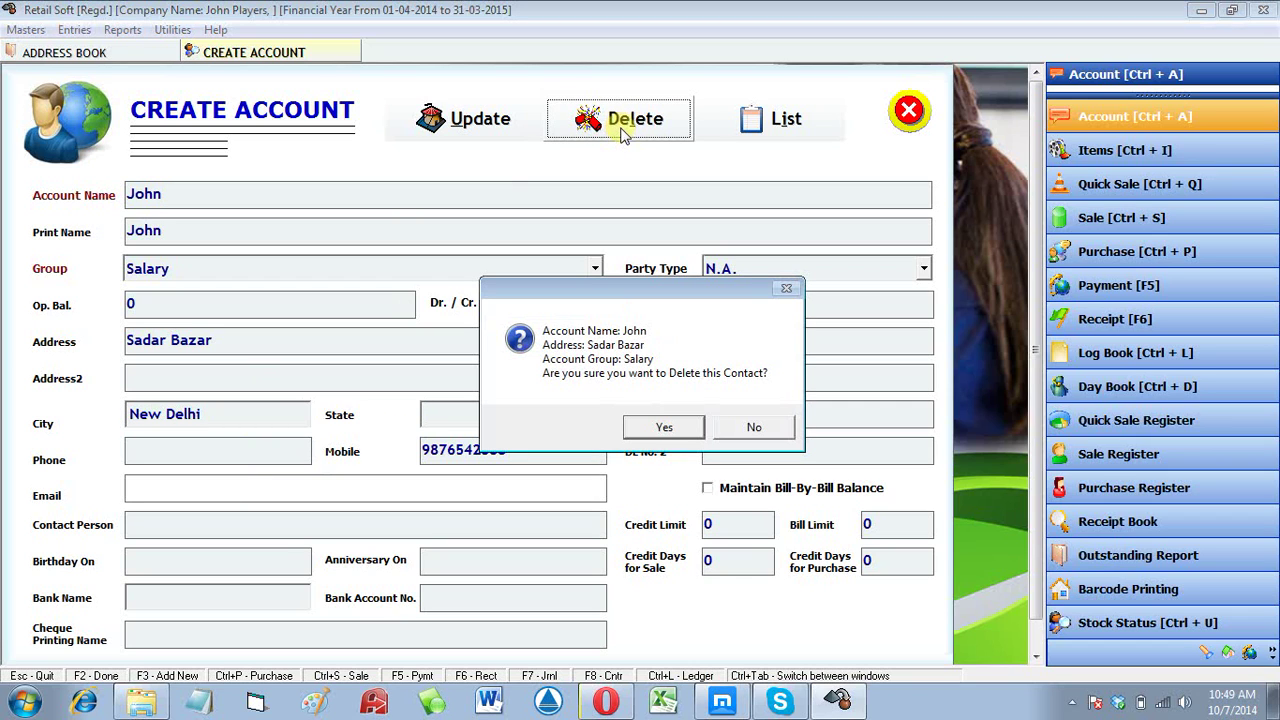
pyautogui.click(693, 440)
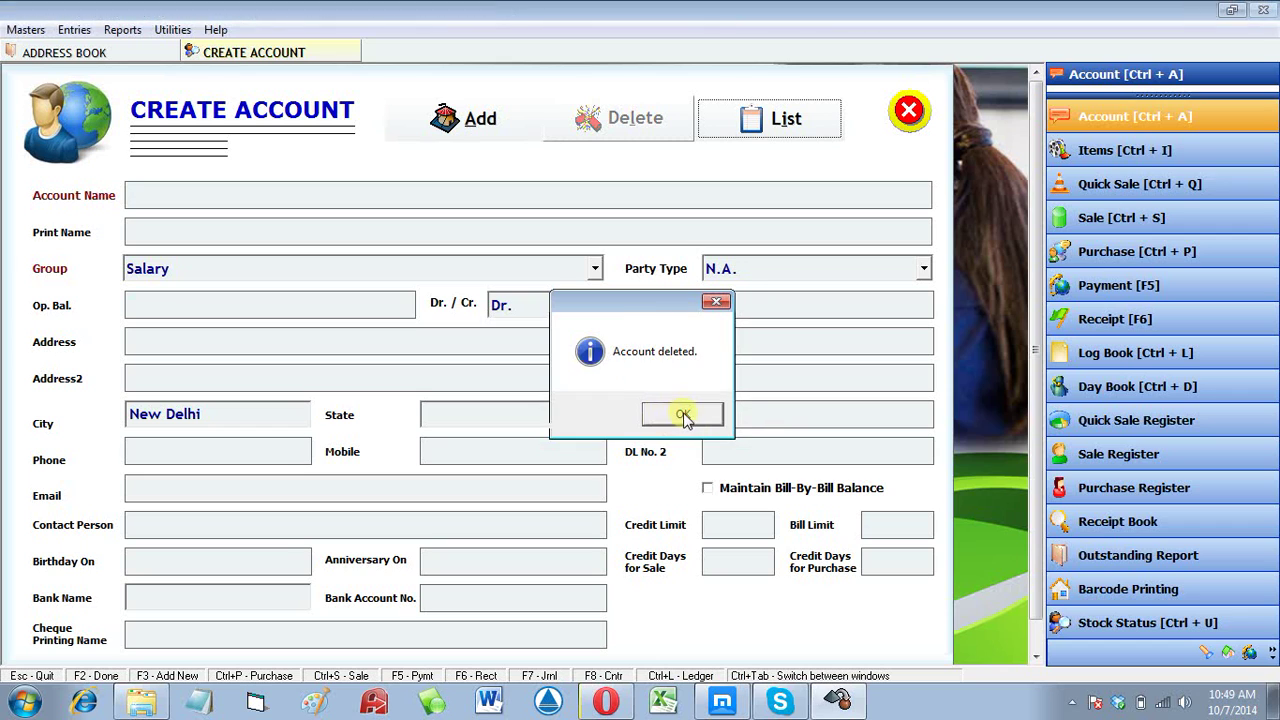
pyautogui.click(686, 418)
pyautogui.press('Escape')
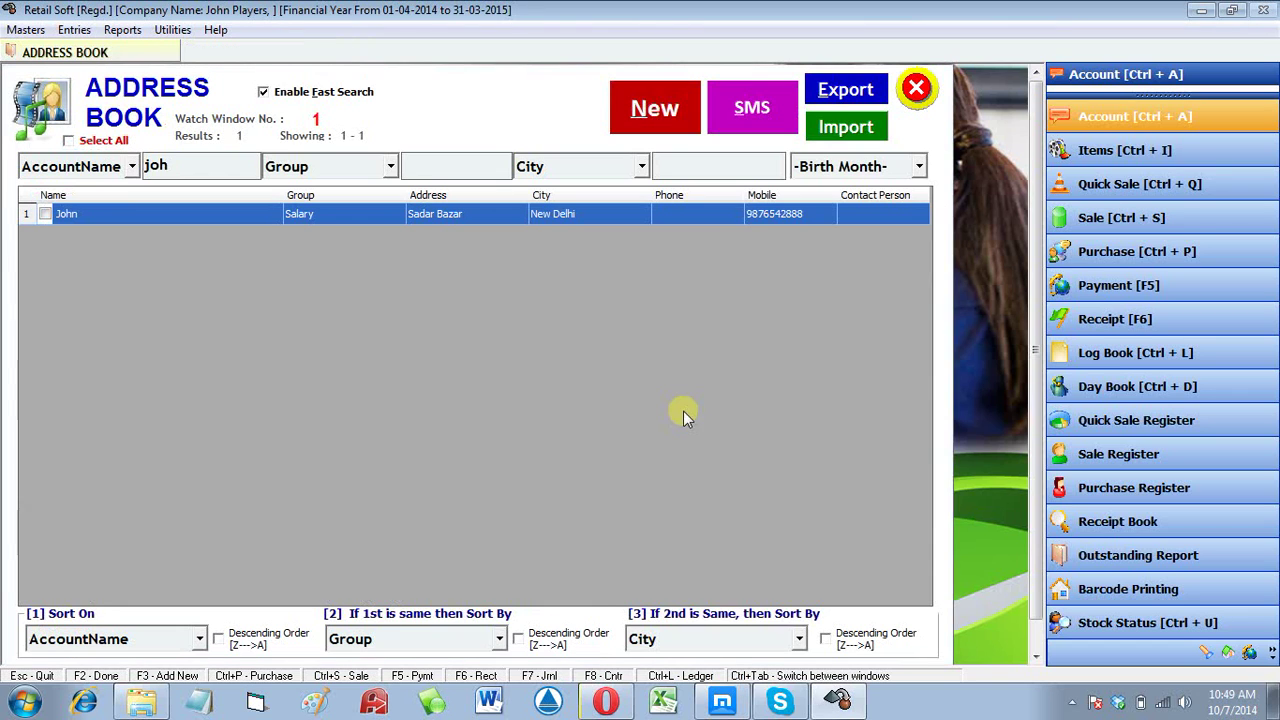
pyautogui.click(307, 97)
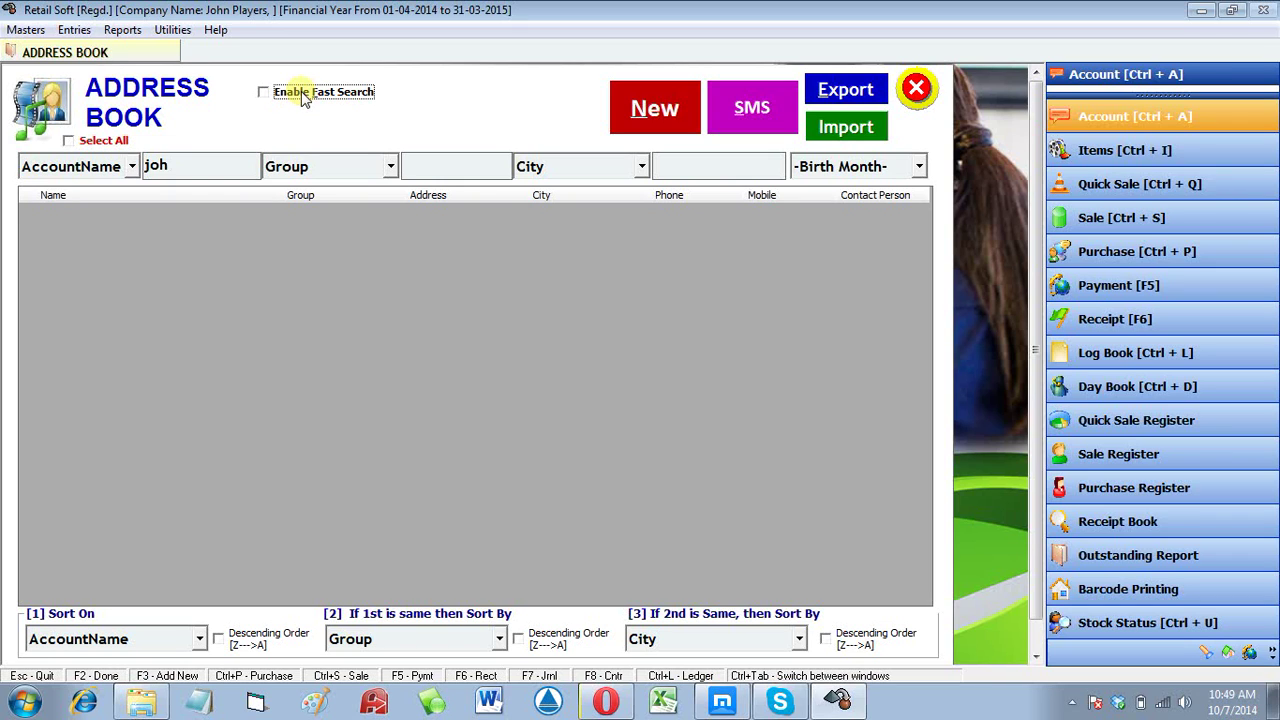
# Step: Toggle fast search, cancel a new account entry, and reopen the Address Book with Account [Ctrl+A]
pyautogui.click(305, 98)
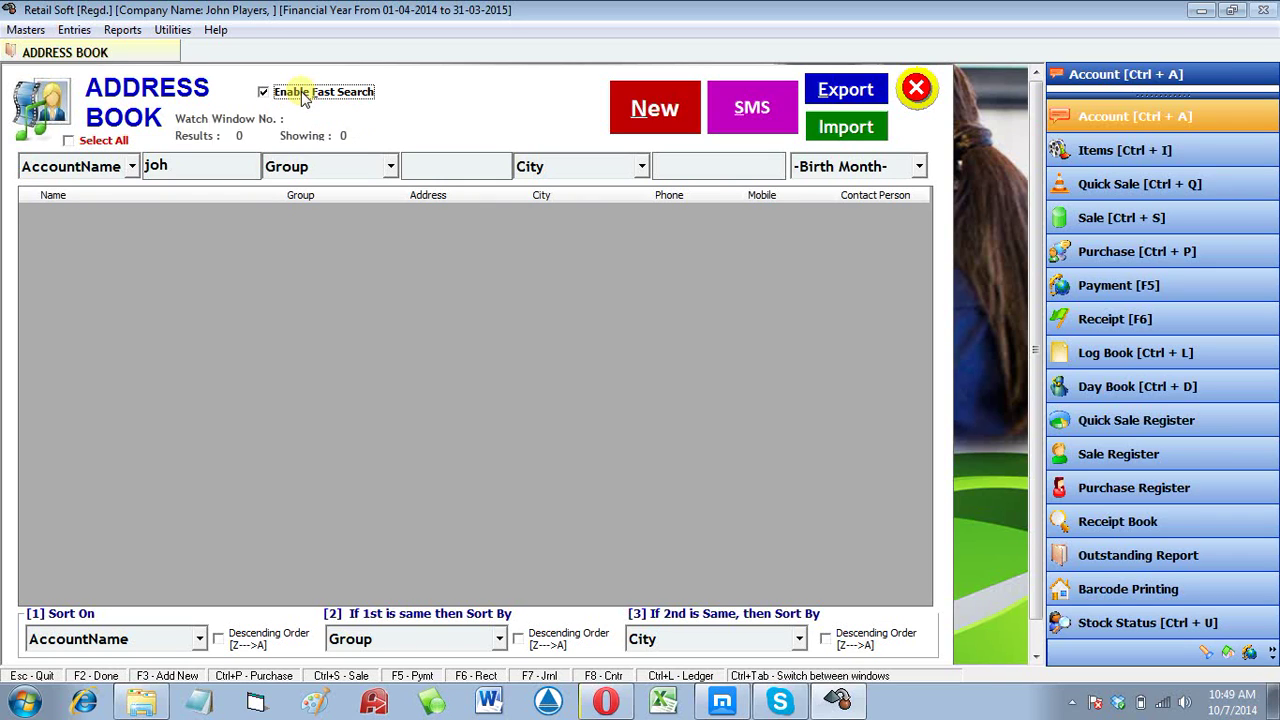
pyautogui.click(305, 97)
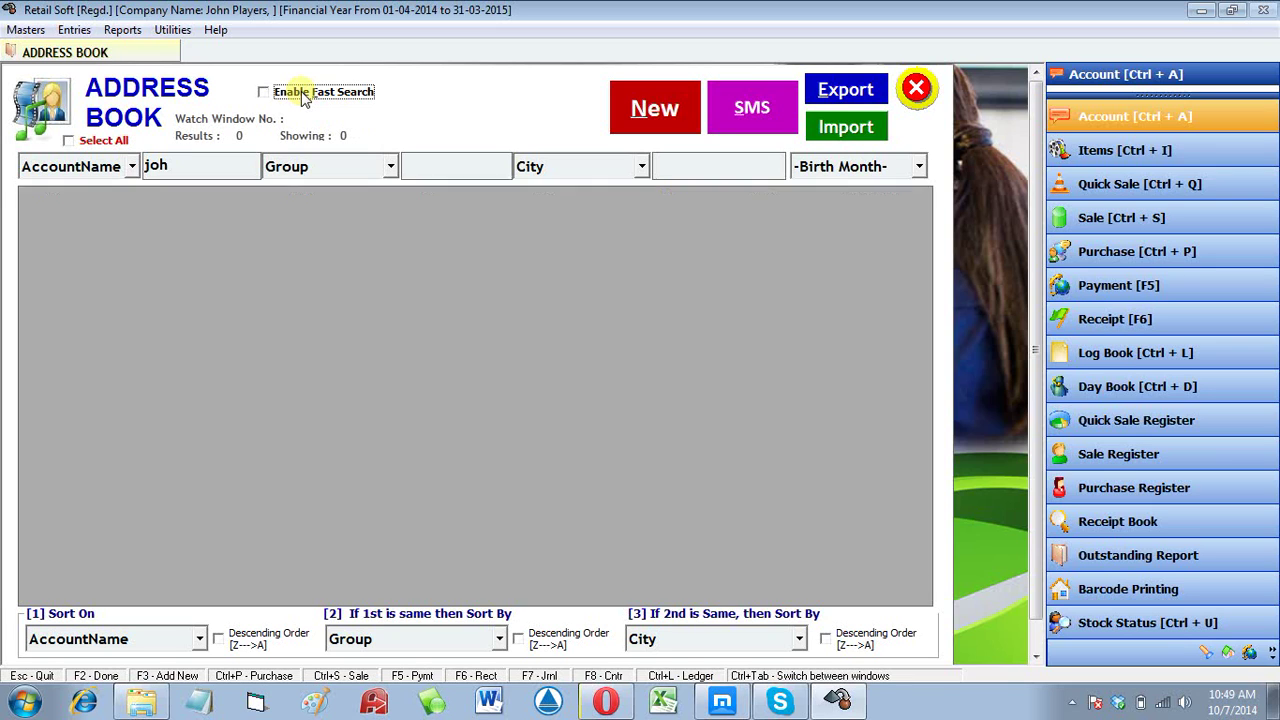
pyautogui.click(637, 102)
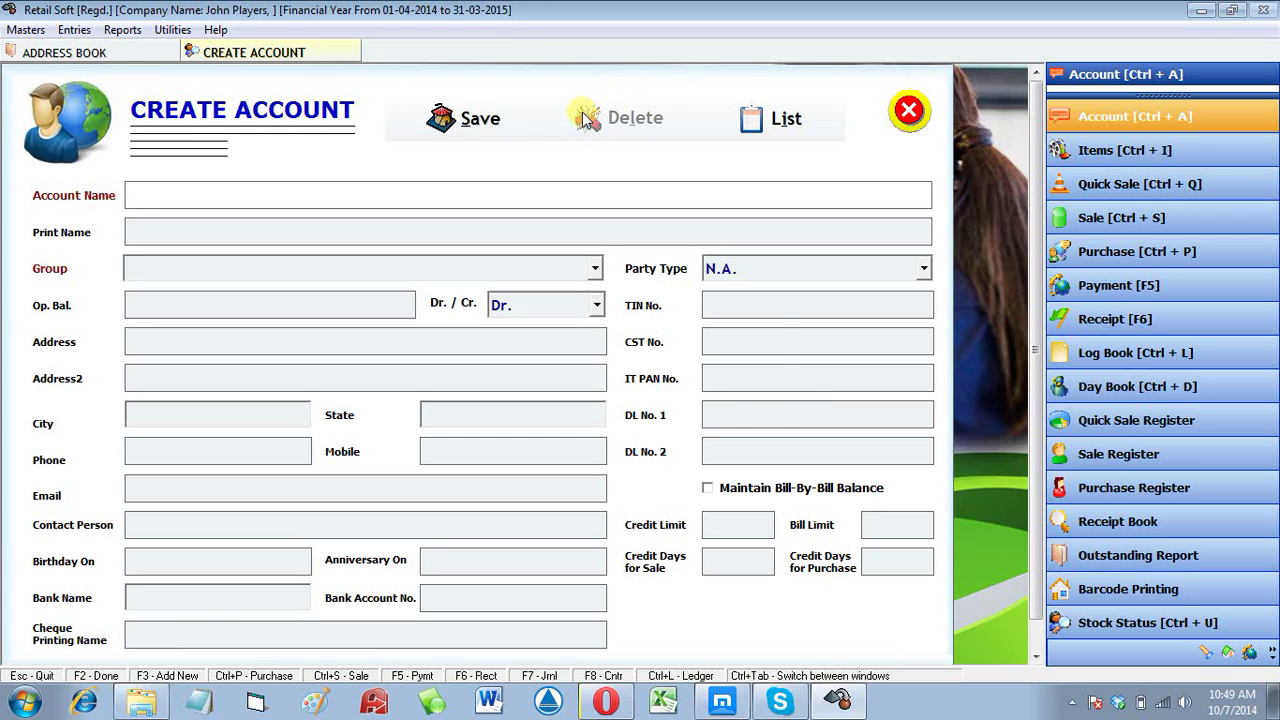
pyautogui.press('Escape')
pyautogui.press('Return')
pyautogui.press('Escape')
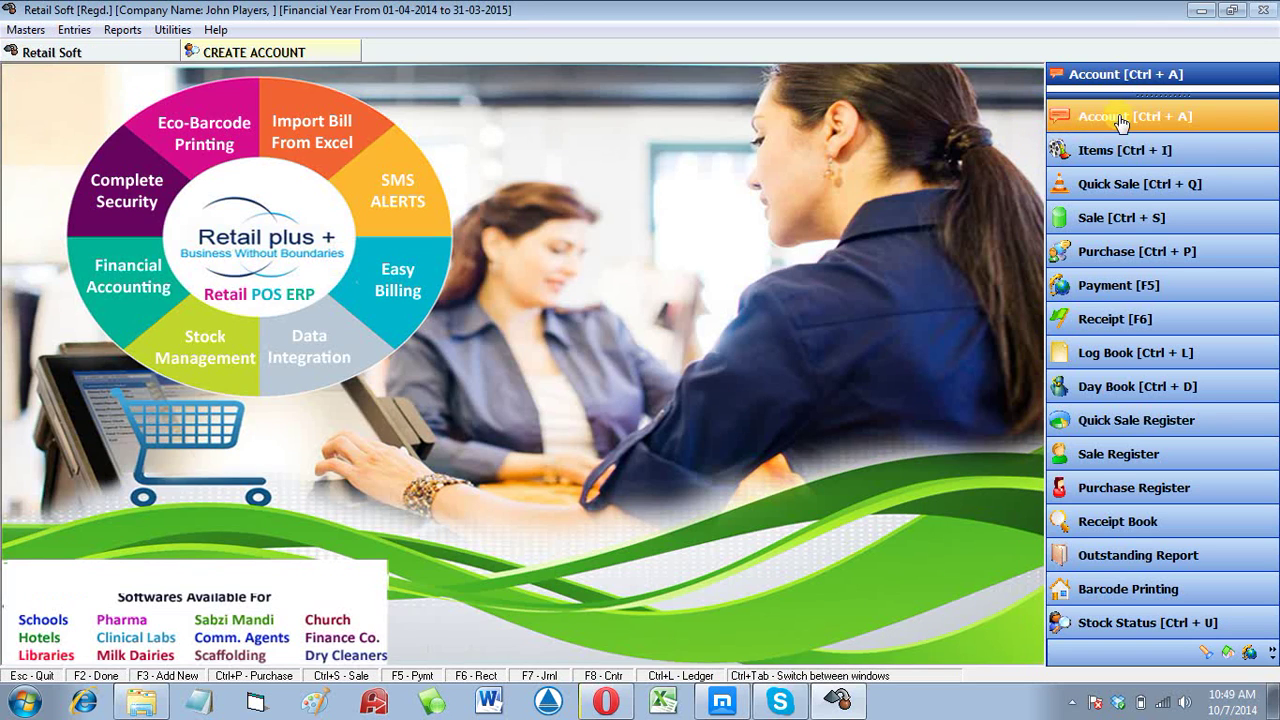
pyautogui.click(1120, 120)
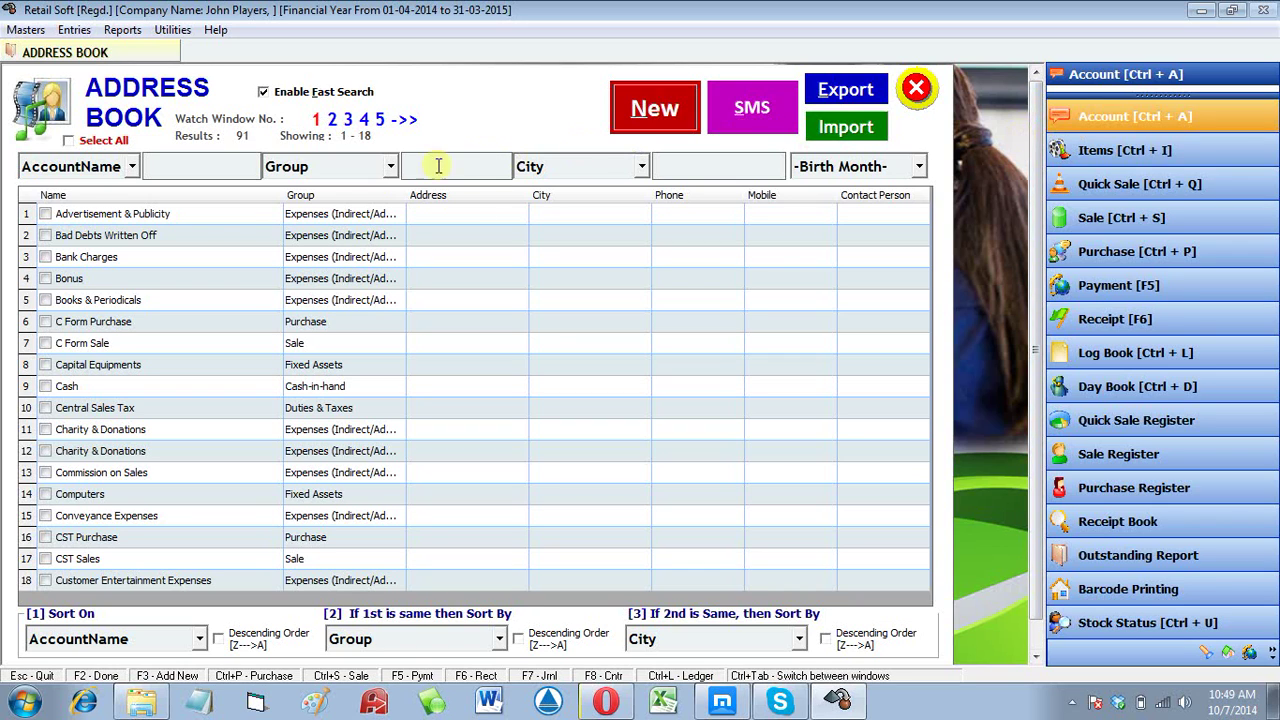
# Step: Review the filter fields and sort by account name descending, then by Group
pyautogui.click(80, 172)
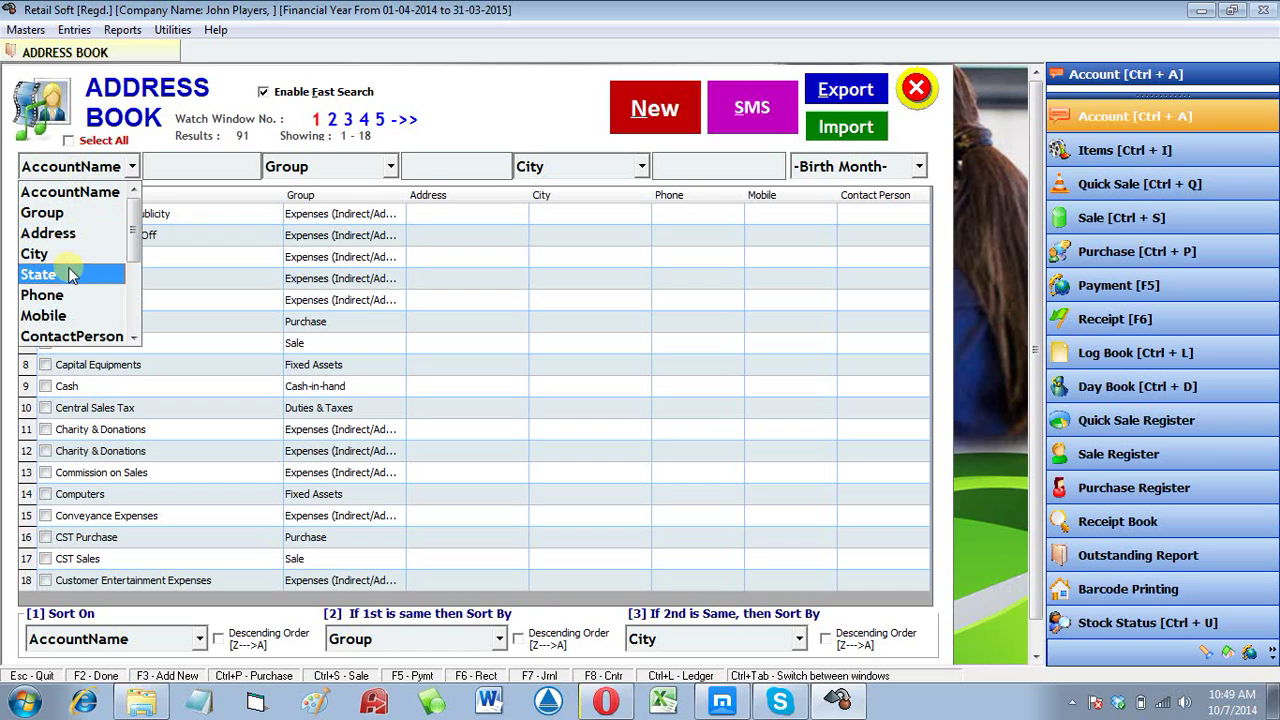
pyautogui.click(346, 172)
pyautogui.click(345, 176)
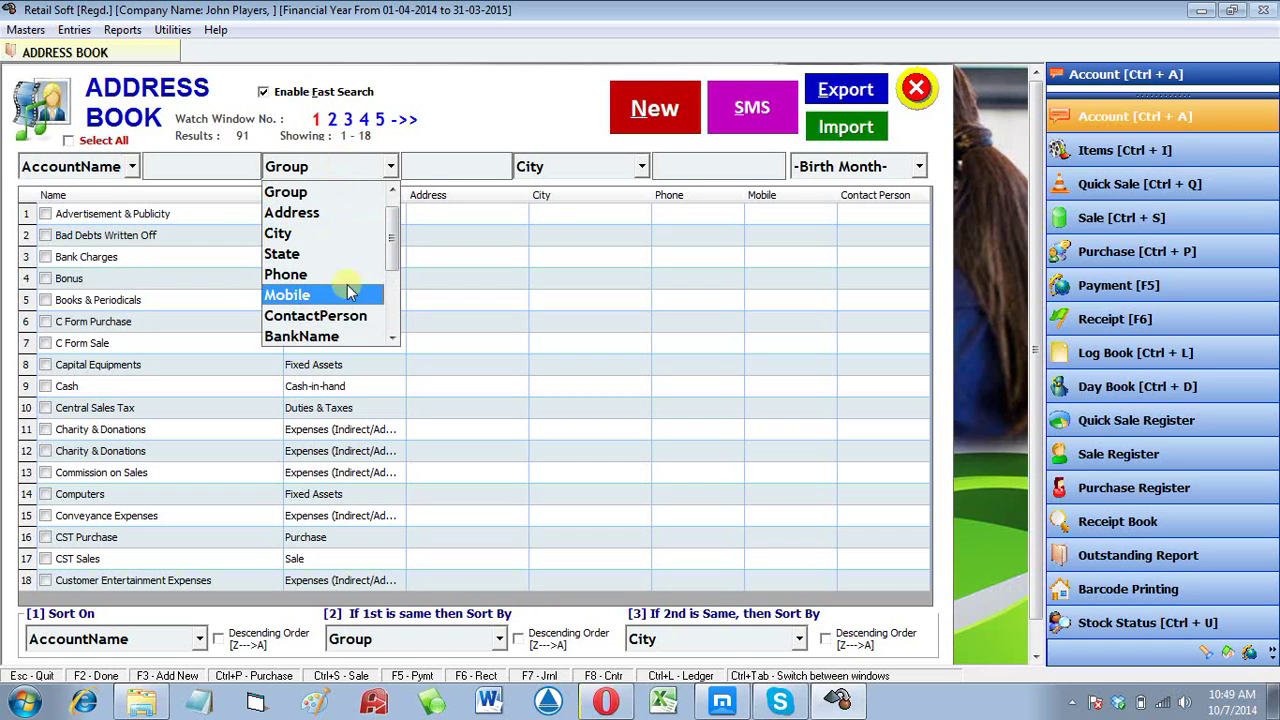
pyautogui.scroll(-2, 349, 338)
pyautogui.scroll(-1, 347, 338)
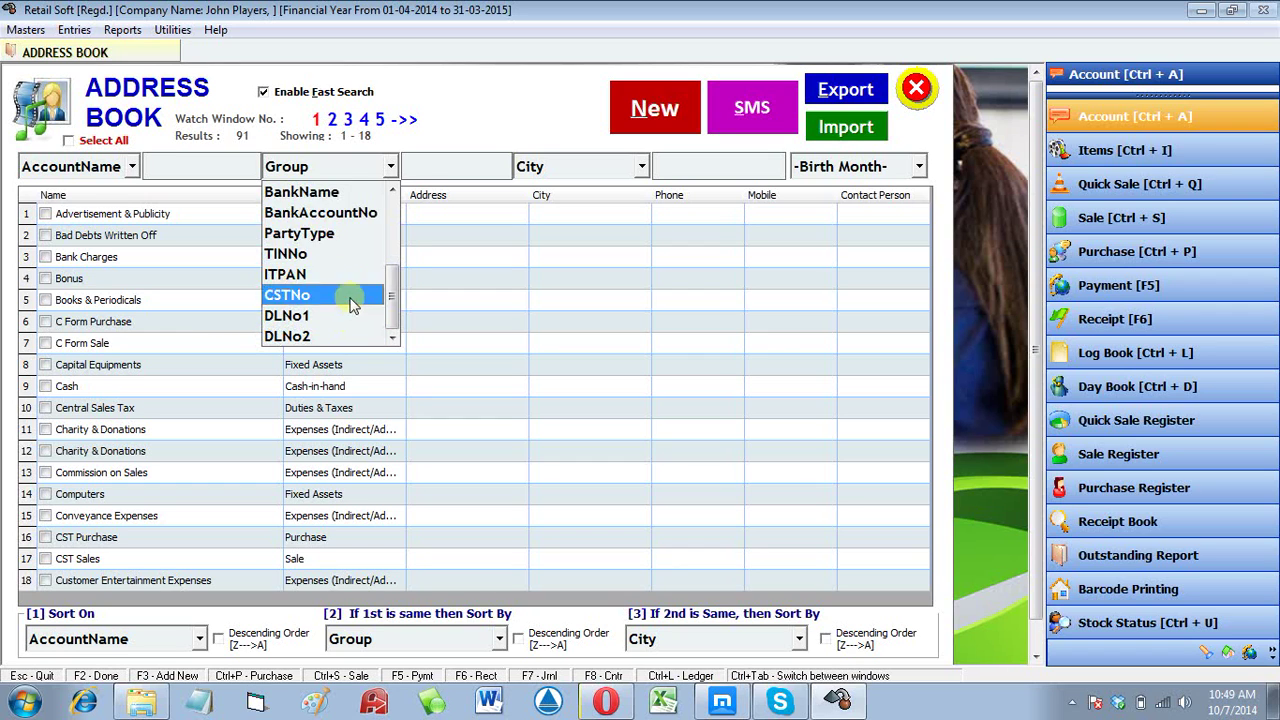
pyautogui.click(533, 389)
pyautogui.click(72, 639)
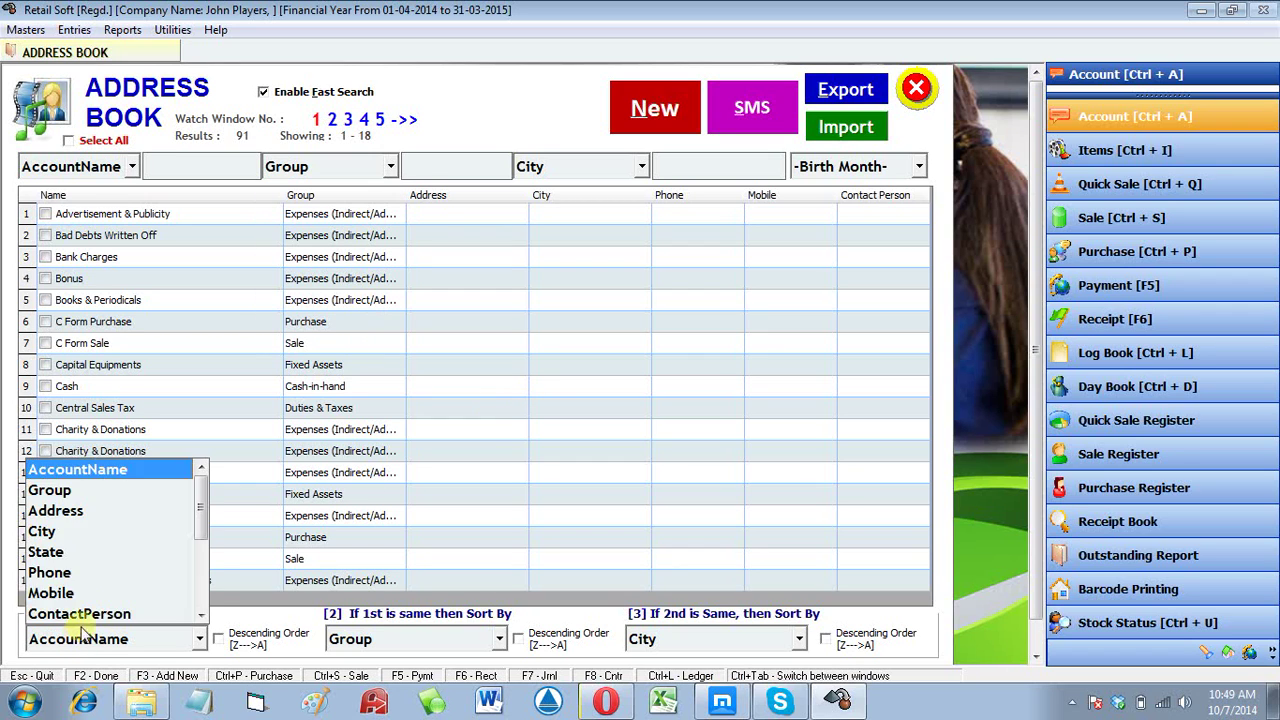
pyautogui.click(246, 636)
pyautogui.click(248, 640)
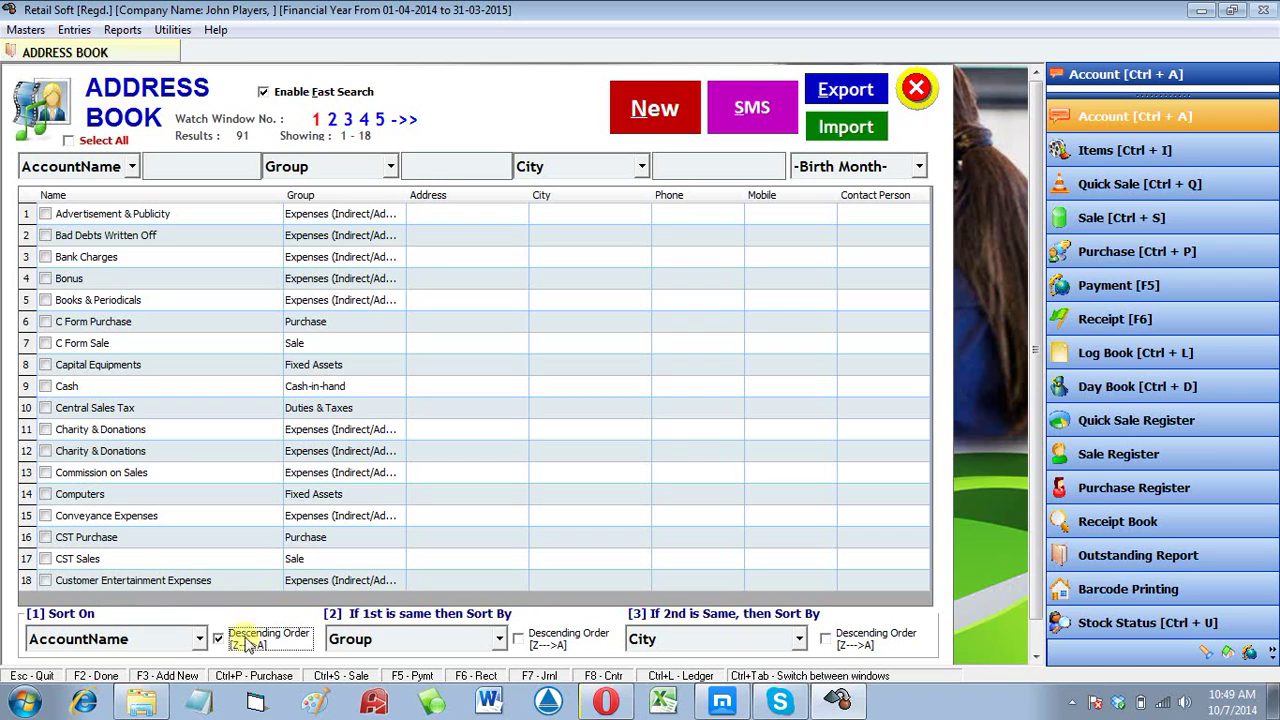
pyautogui.click(368, 640)
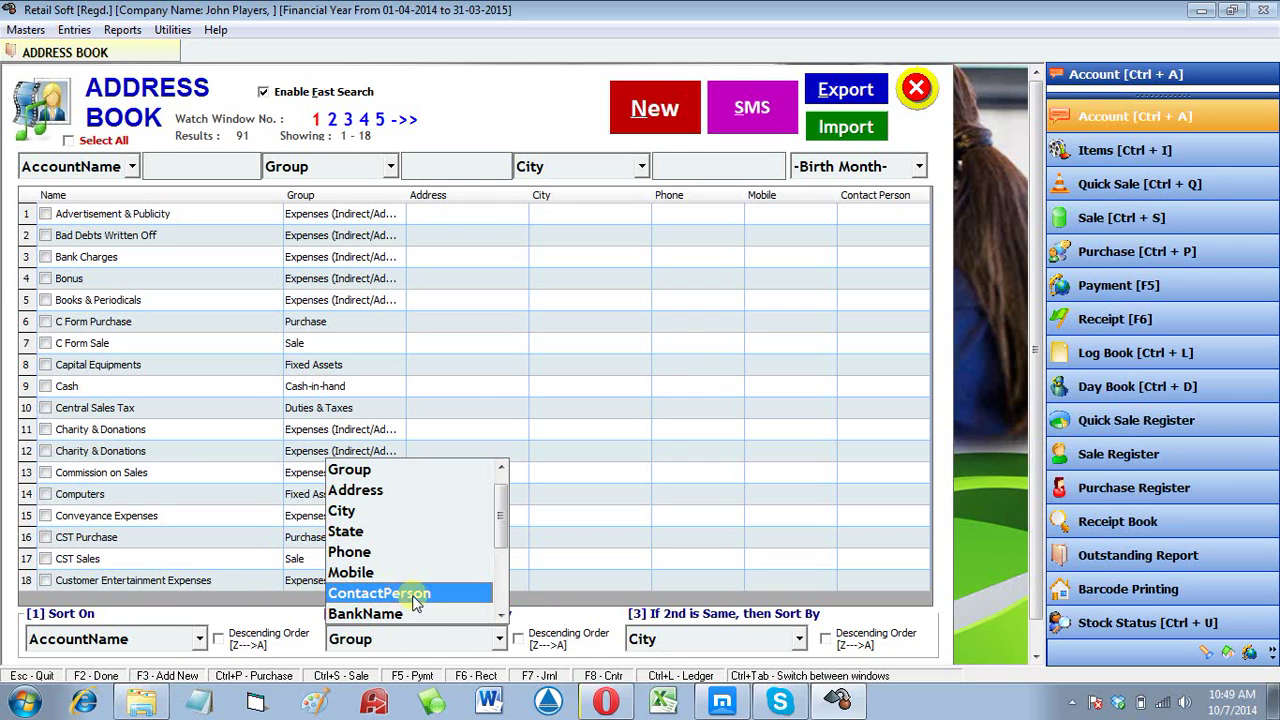
pyautogui.click(646, 424)
# Step: Set the Birth Month filter to Dec and toggle fast search to refresh the list
pyautogui.click(875, 167)
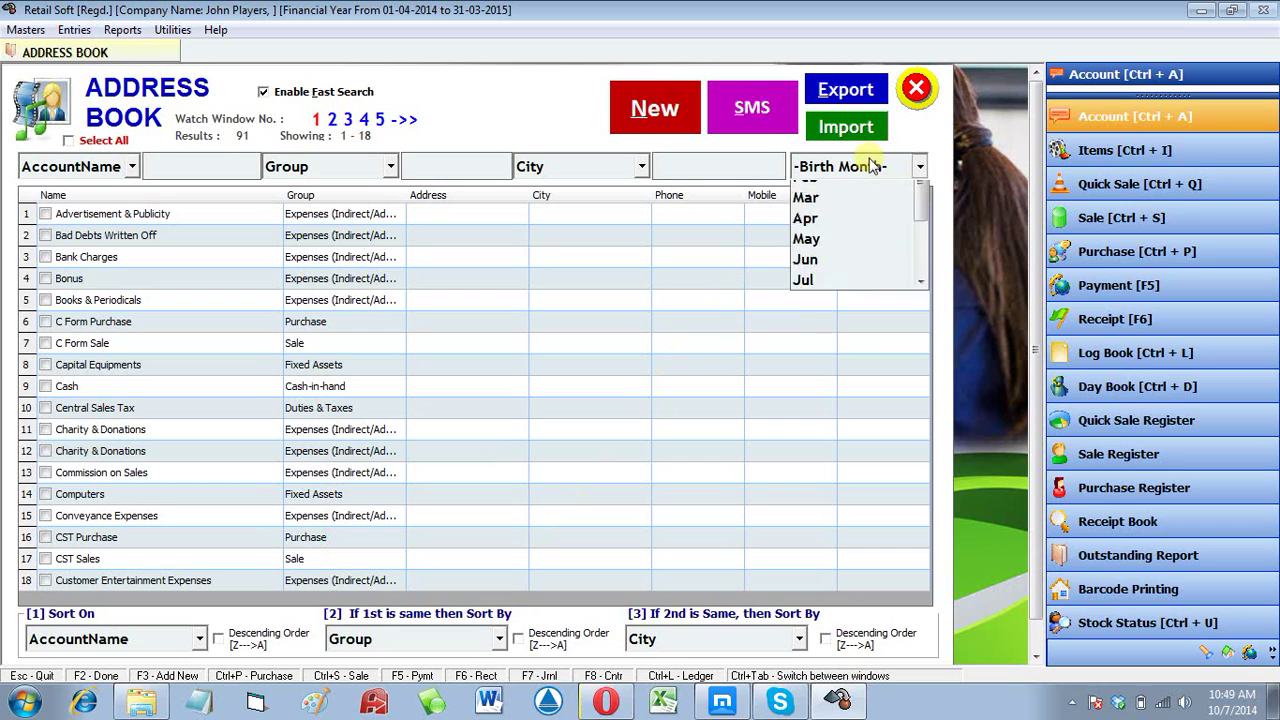
pyautogui.scroll(-2, 846, 288)
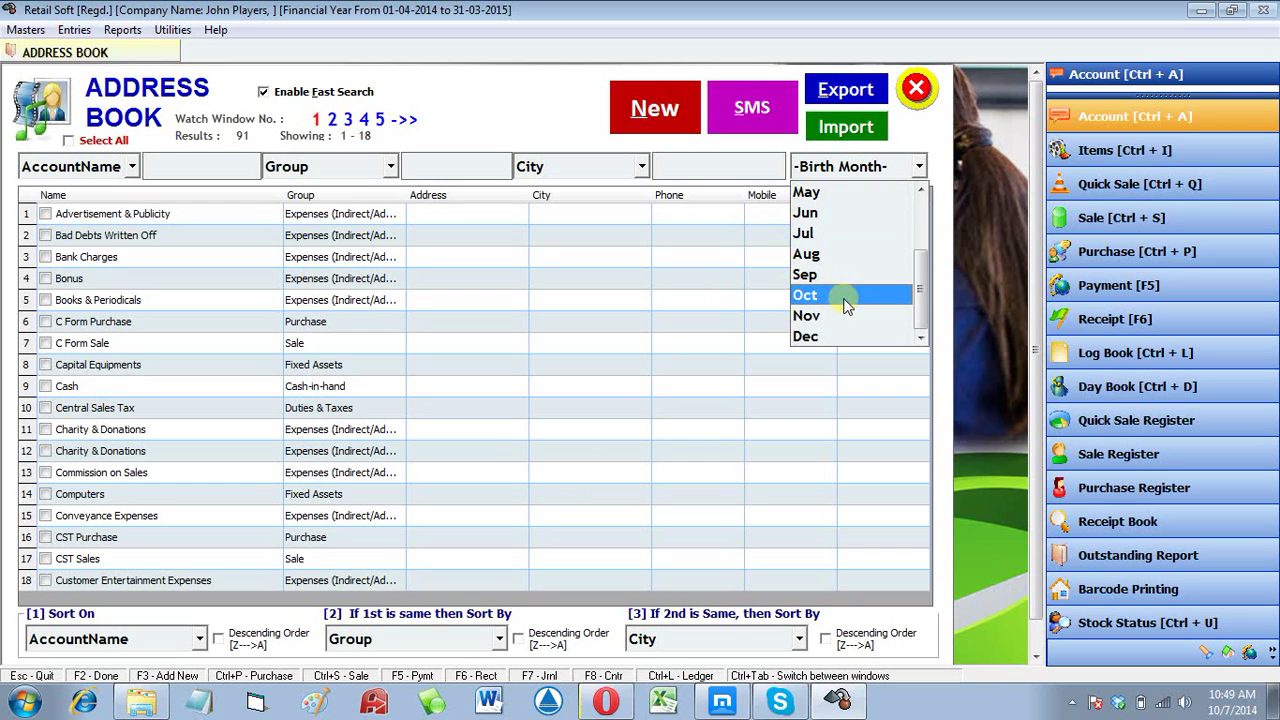
pyautogui.scroll(1, 810, 325)
pyautogui.scroll(-1, 816, 337)
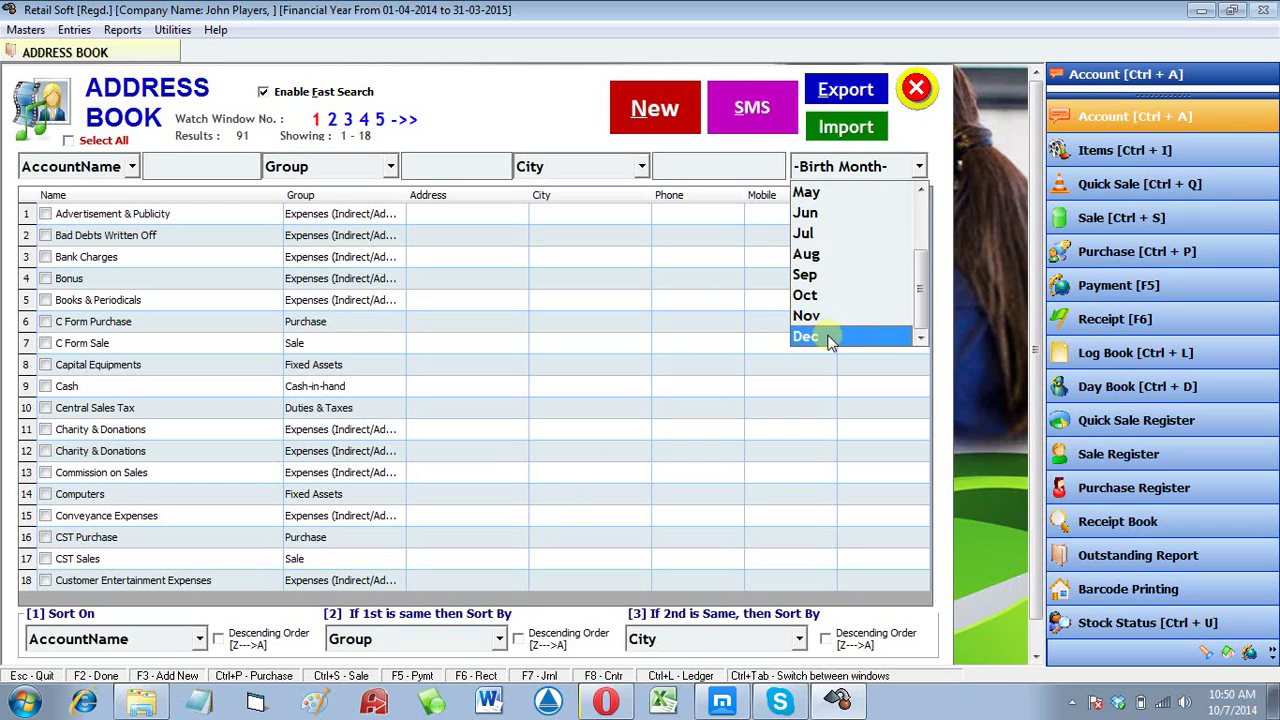
pyautogui.click(822, 334)
pyautogui.click(334, 94)
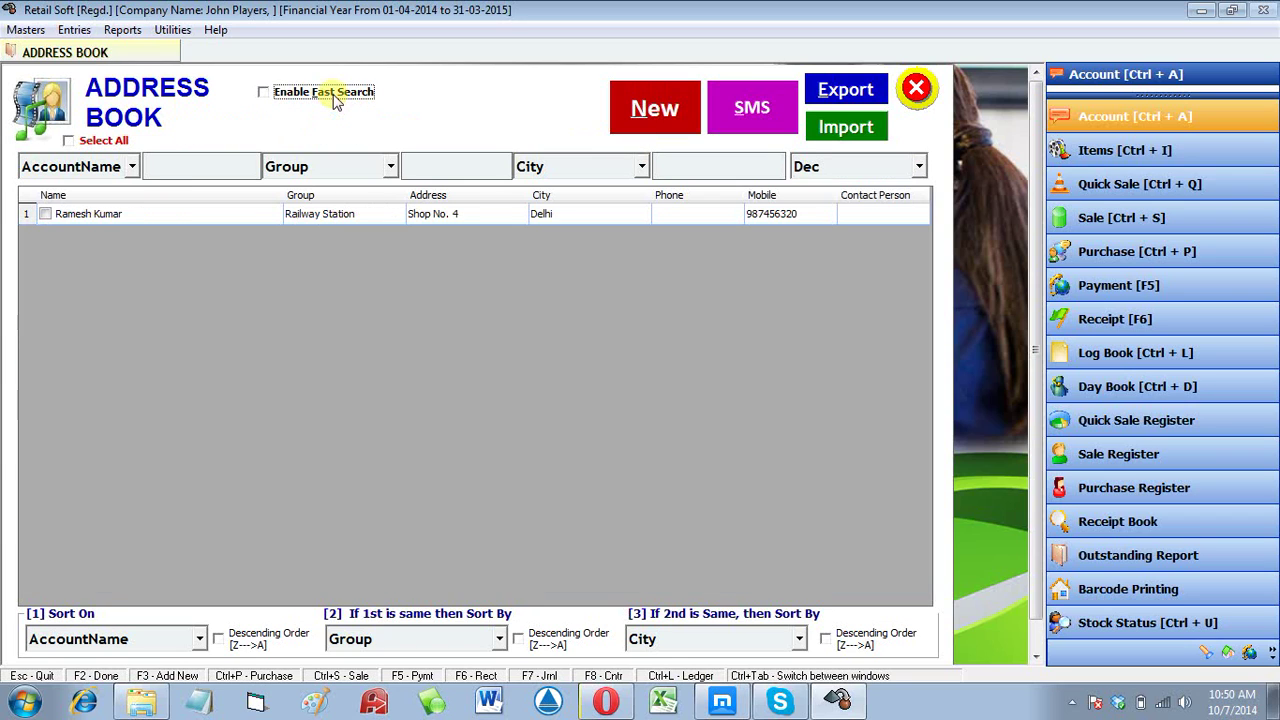
# Step: Tick the December account and send the SMS 'Hello, Wish you a ery Happy Birthday'
pyautogui.click(336, 99)
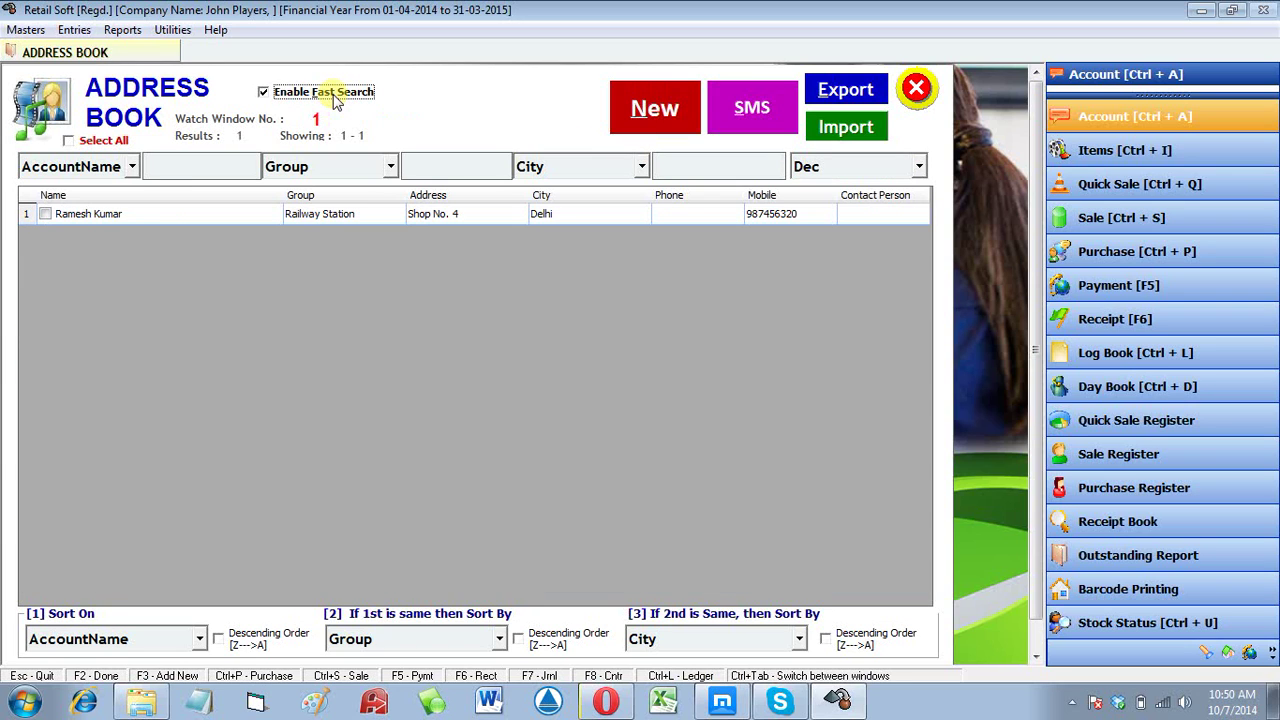
pyautogui.click(44, 214)
pyautogui.click(752, 107)
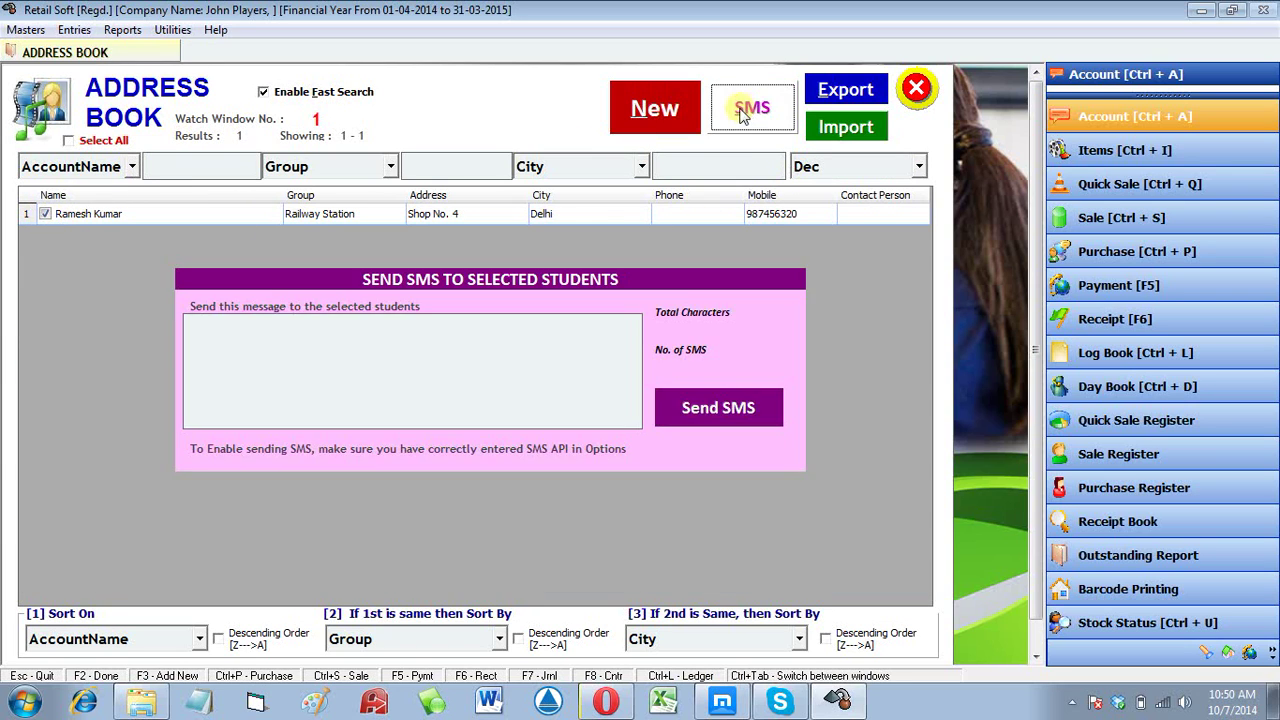
pyautogui.click(269, 351)
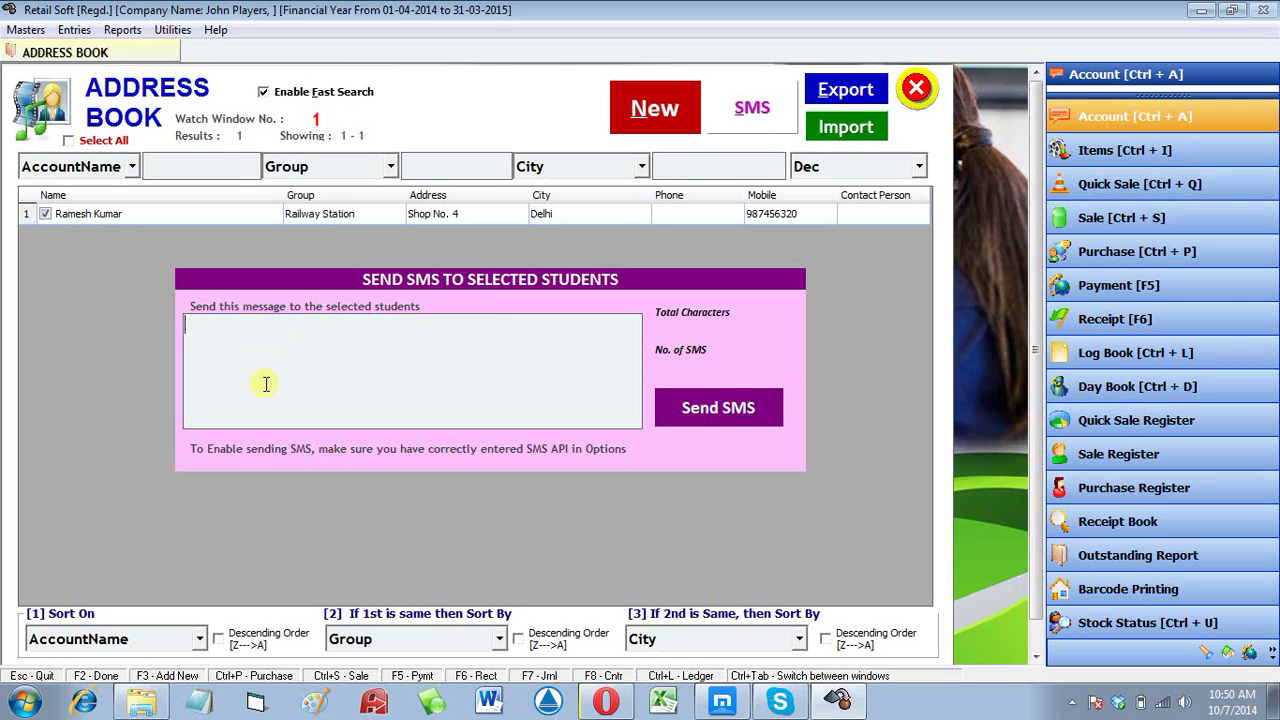
pyautogui.write('Hello, Wish')
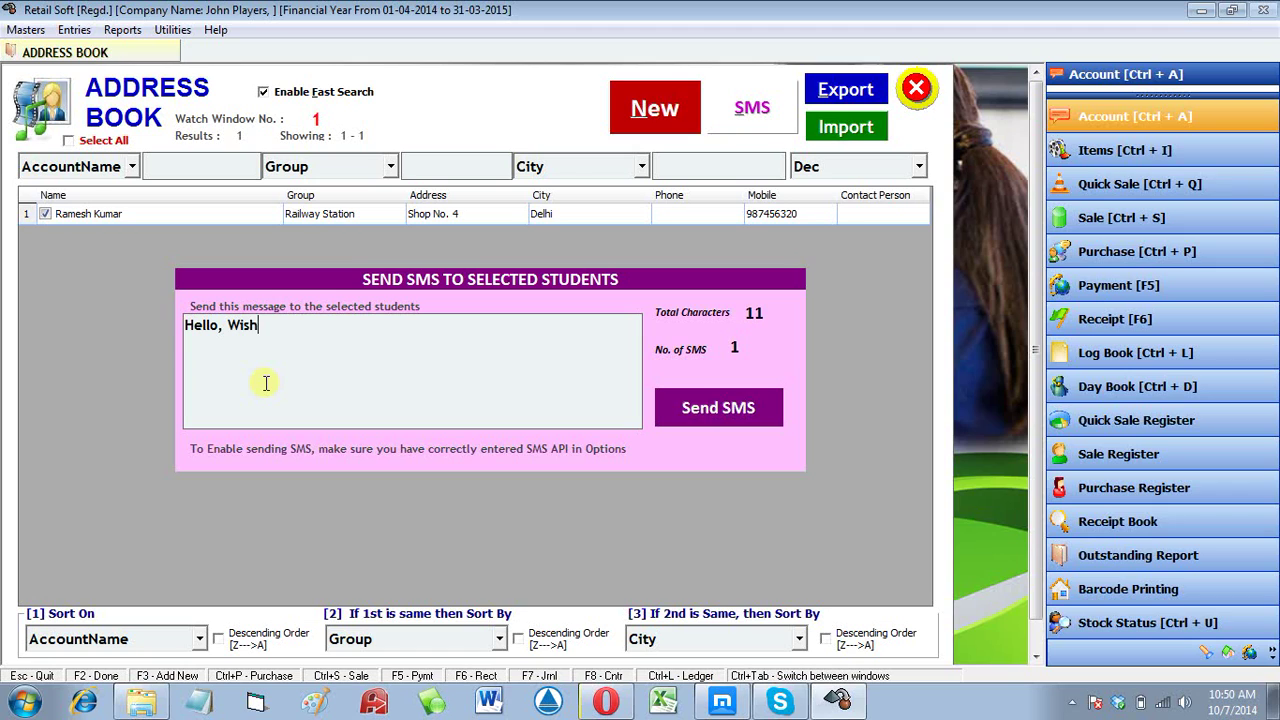
pyautogui.hotkey('ctrl', 'shift', 'Left')
pyautogui.write('u ')
pyautogui.write('Wish you')
pyautogui.write(' a ery Happ')
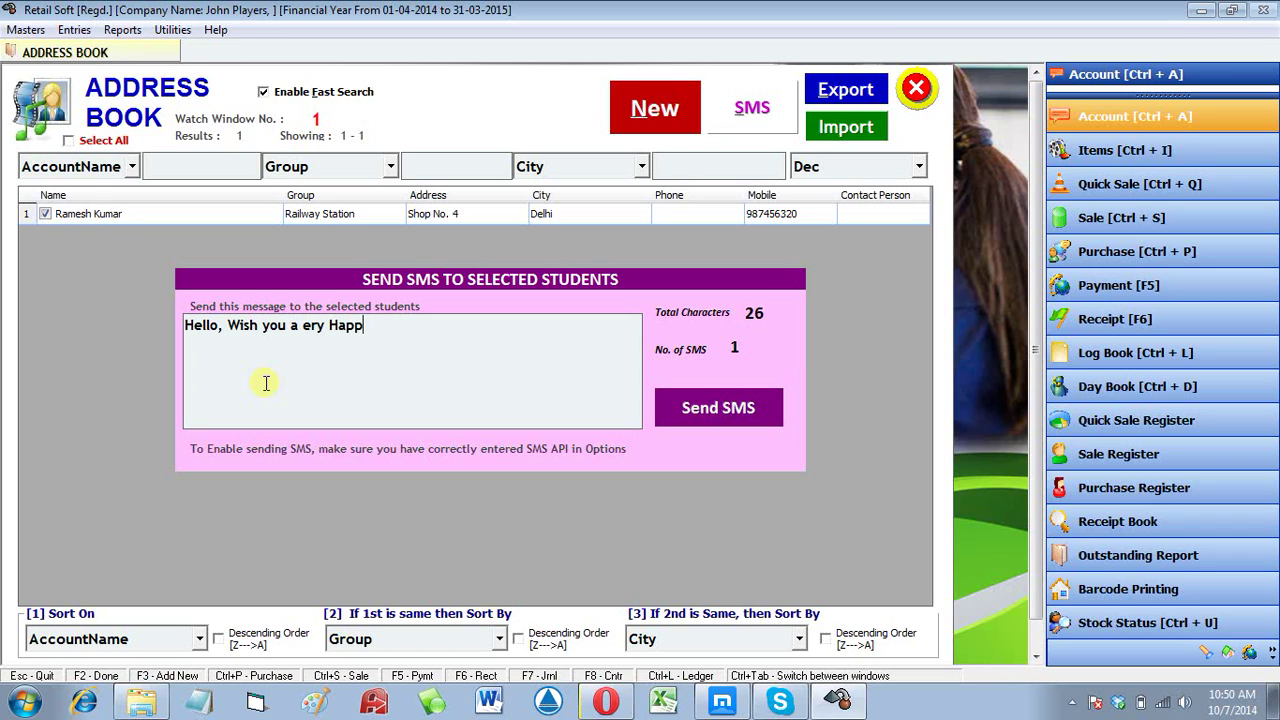
pyautogui.write('y Birthday')
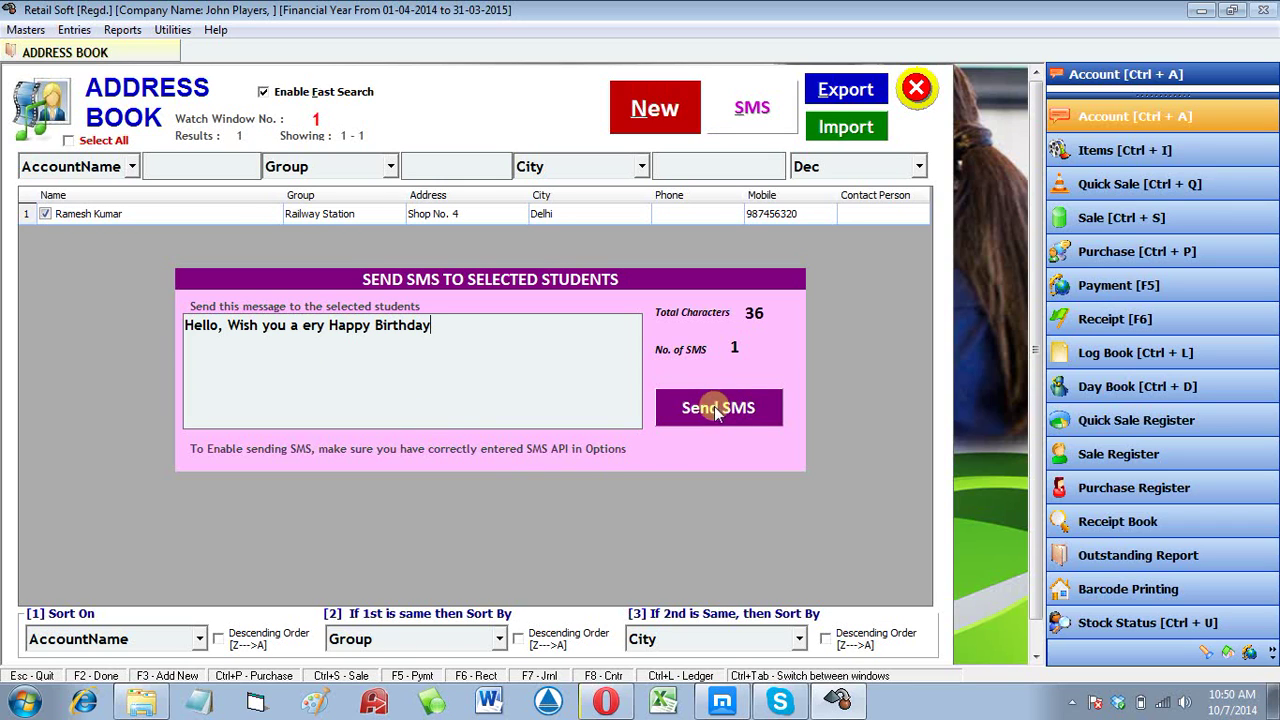
pyautogui.click(748, 414)
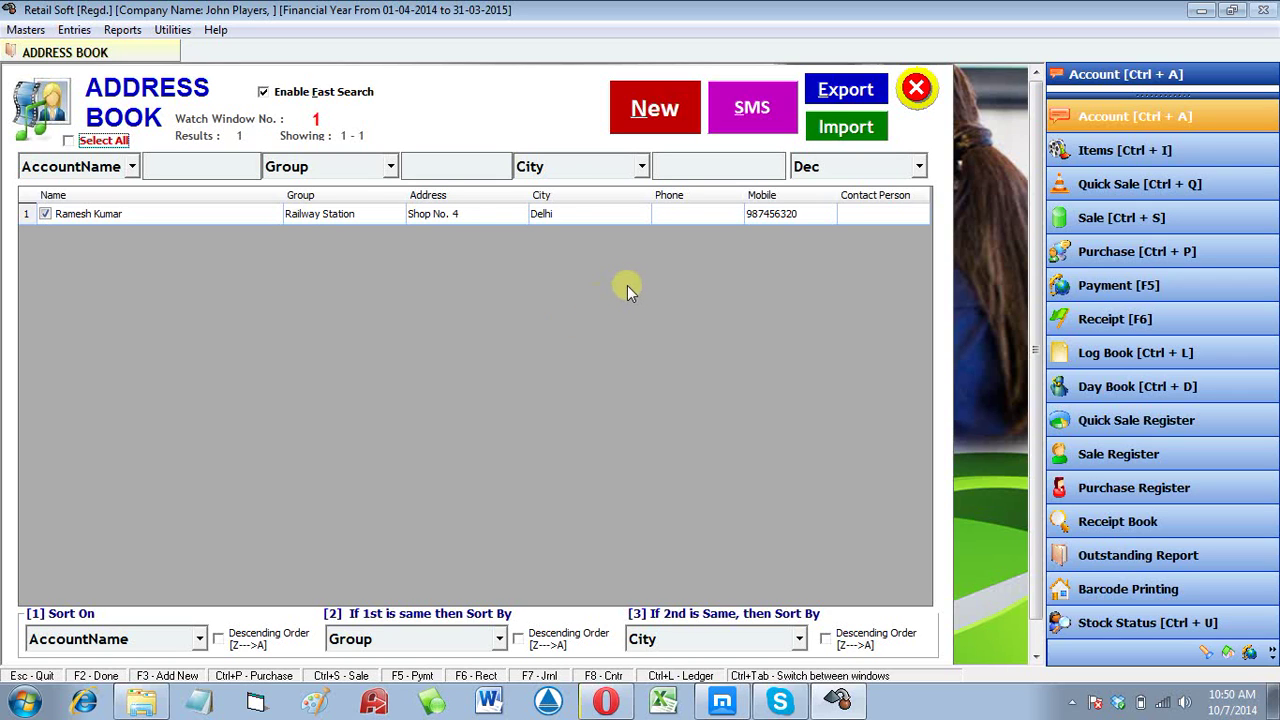
# Step: Open the Excel Data Import Utility for accounts and minimize Retail Soft to the desktop
pyautogui.click(868, 140)
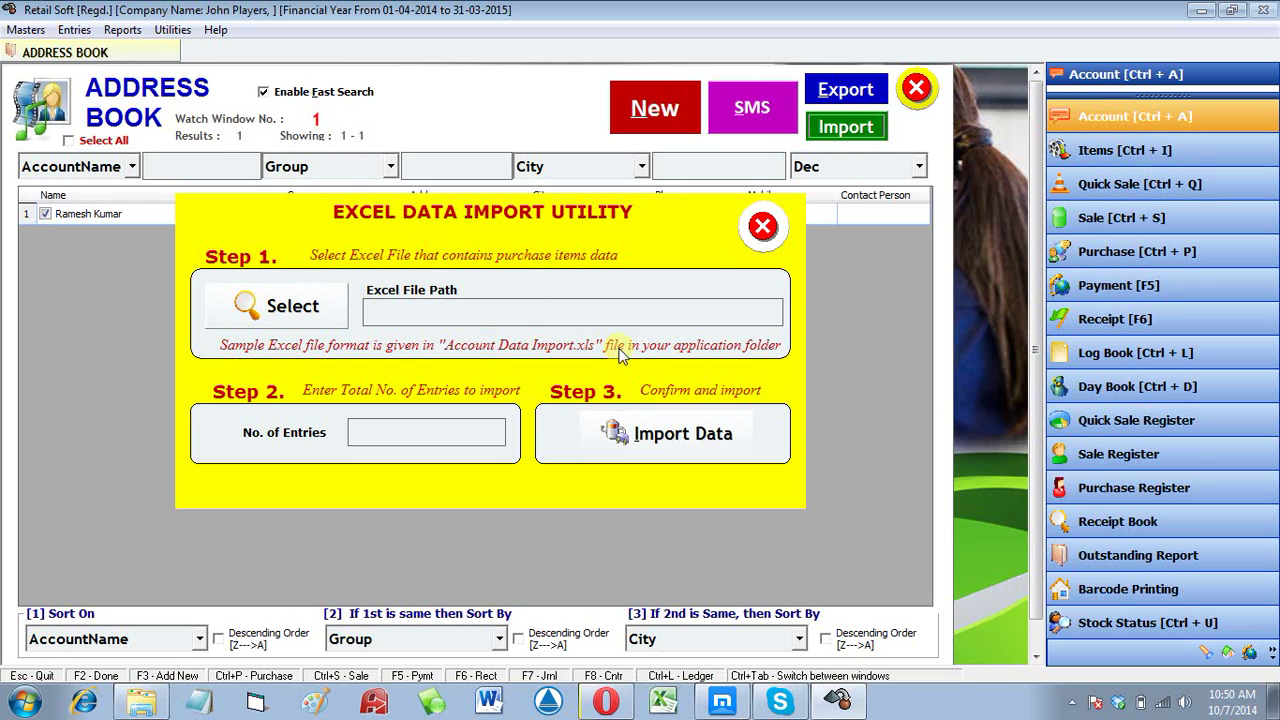
pyautogui.click(1201, 10)
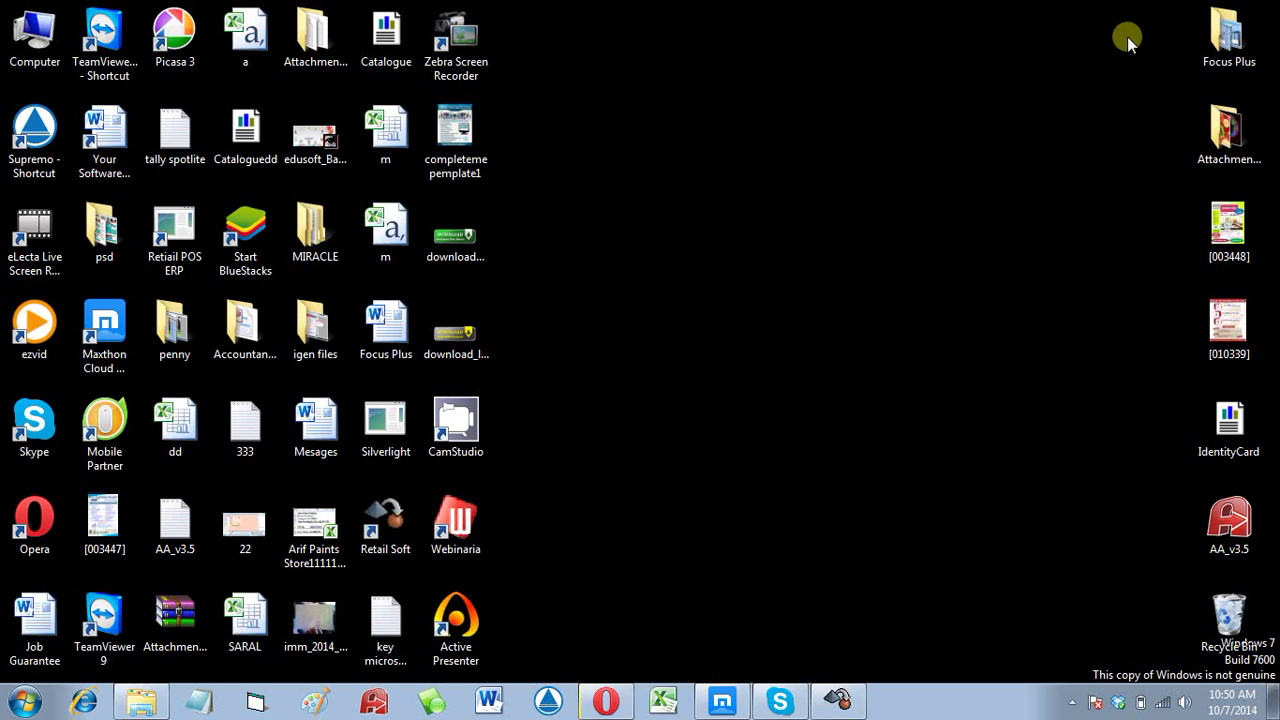
# Step: Open Retail Soft's install folder from its shortcut and launch the Account Data Import workbook
pyautogui.rightClick(408, 533)
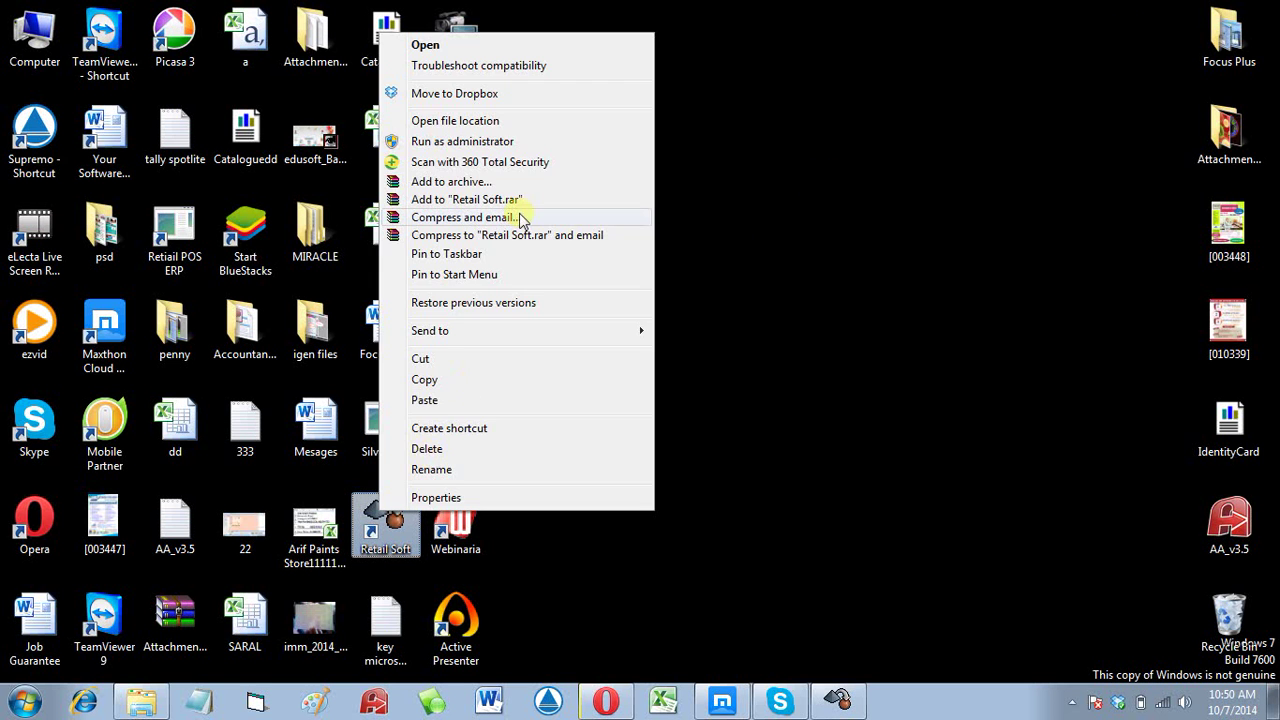
pyautogui.click(508, 121)
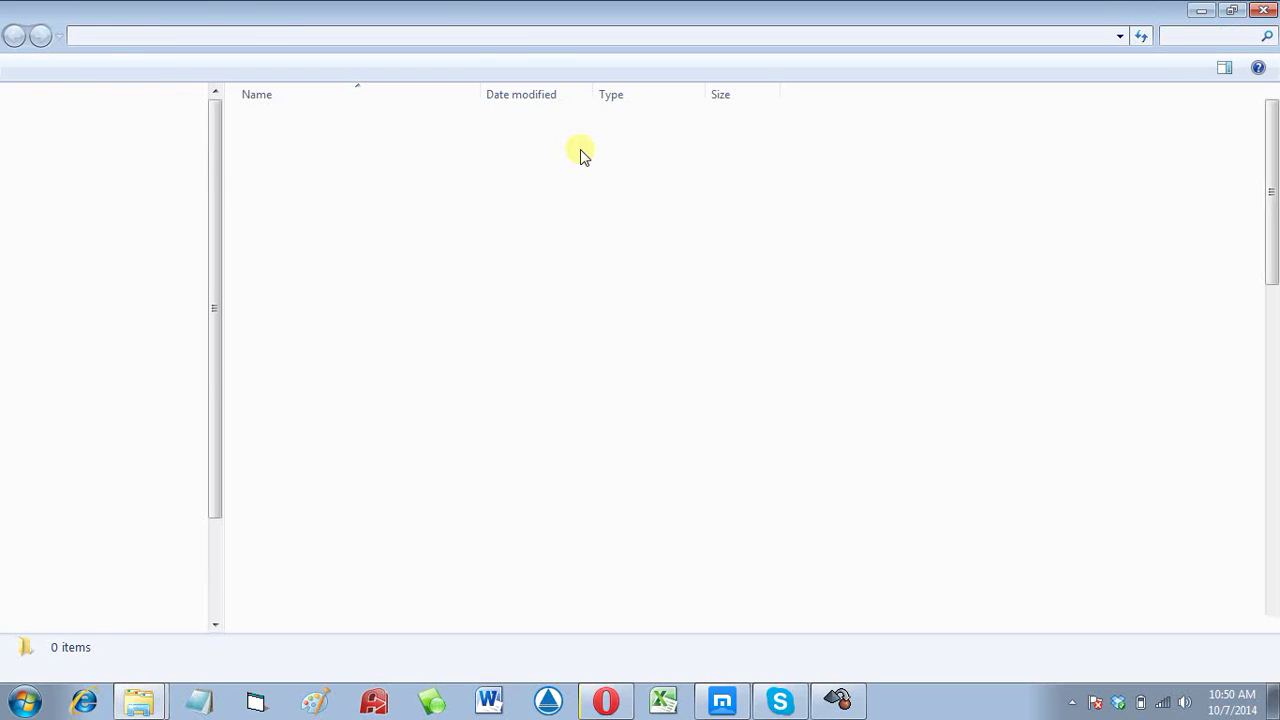
pyautogui.click(571, 190)
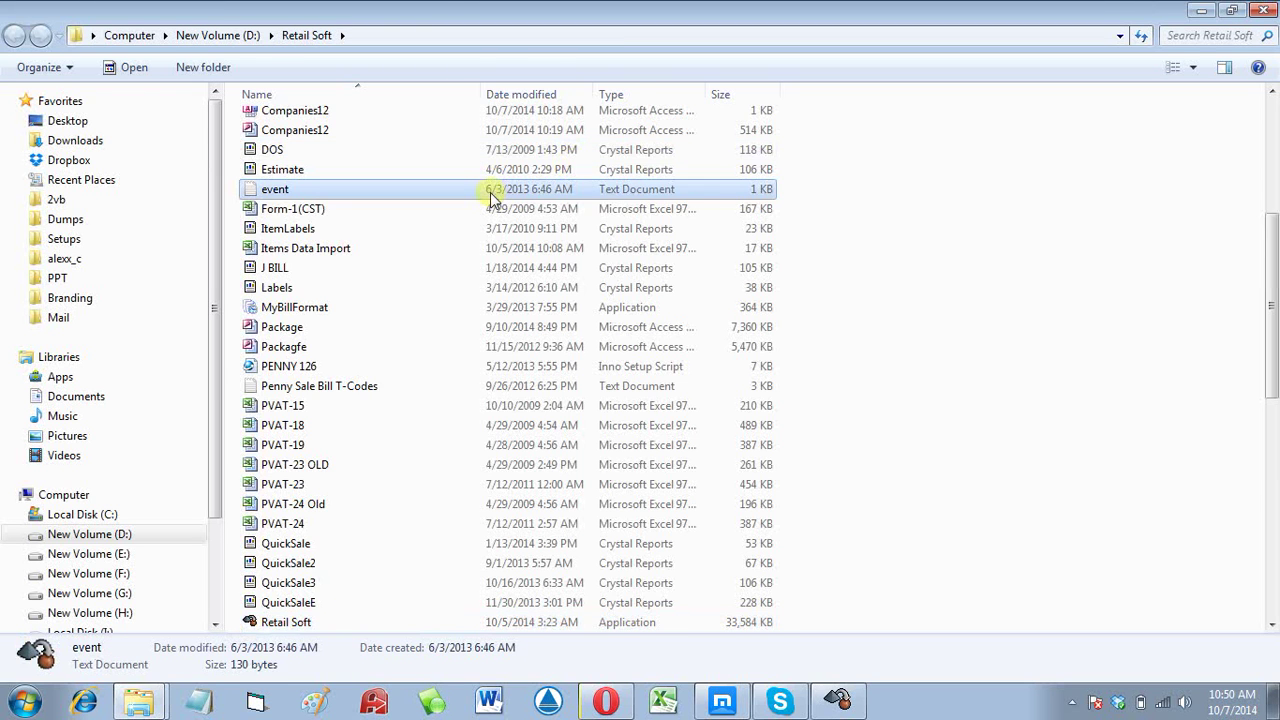
pyautogui.scroll(4, 490, 197)
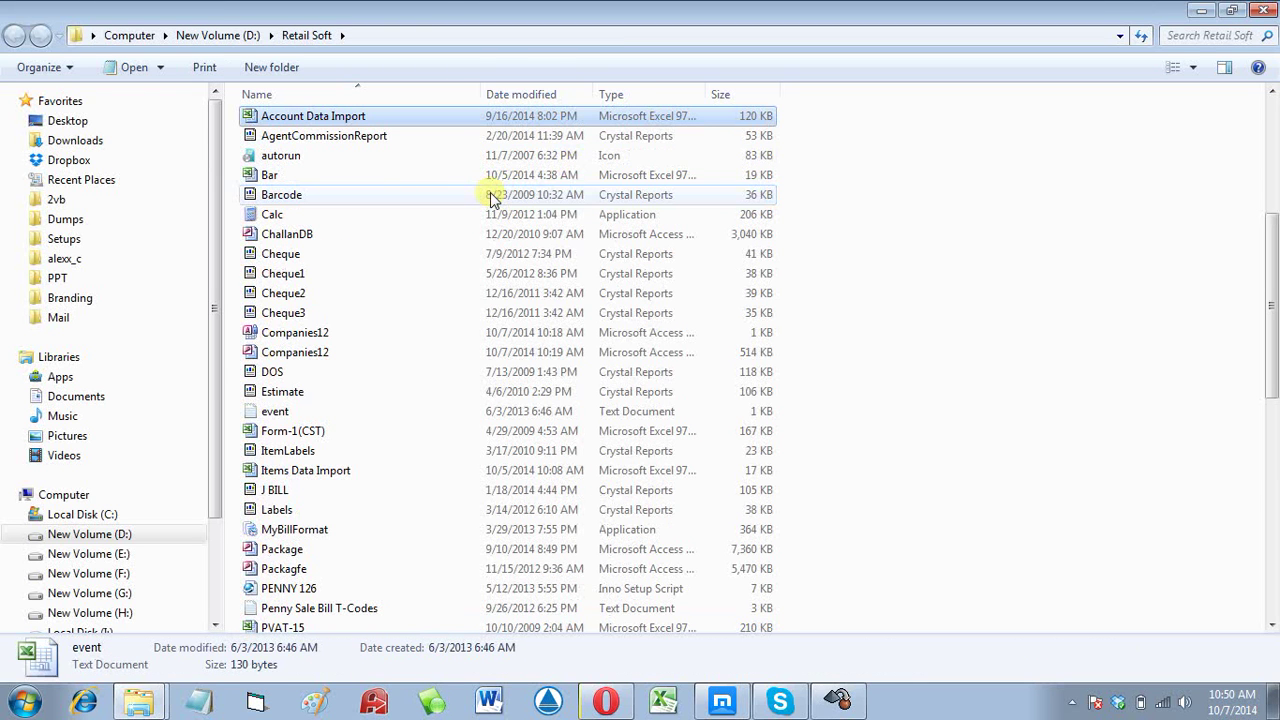
pyautogui.doubleClick(287, 119)
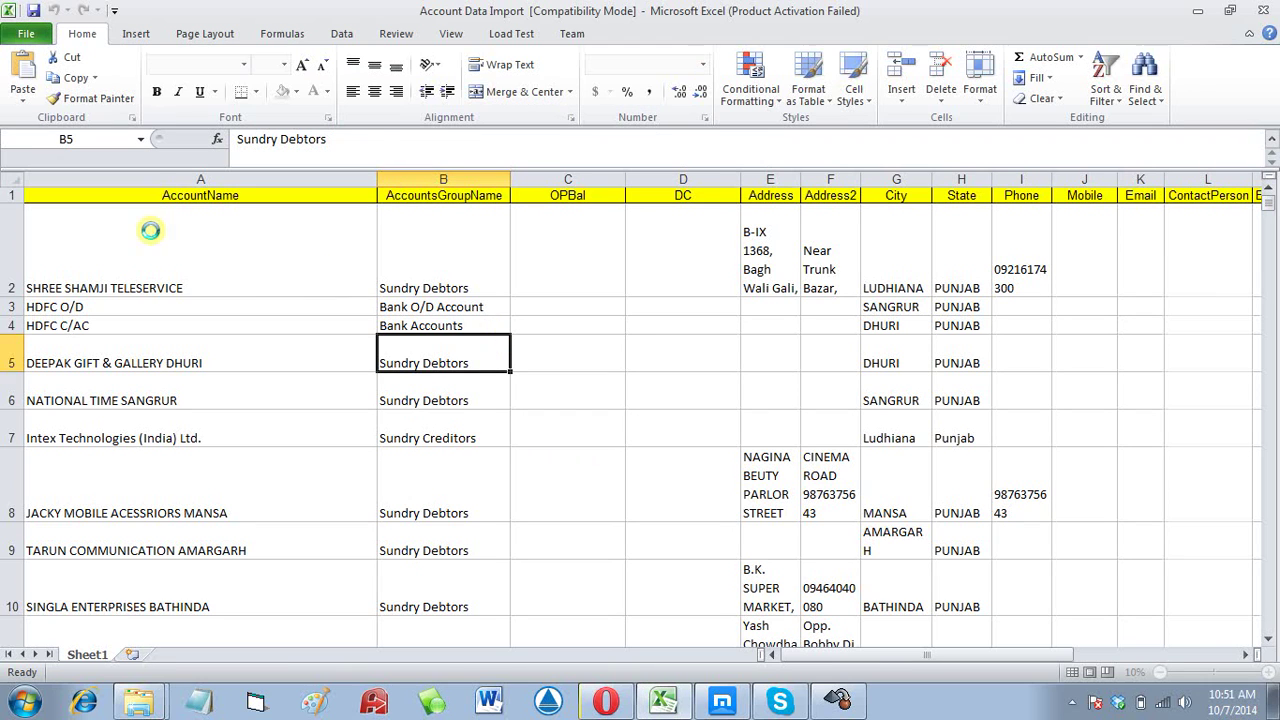
# Step: Inspect the first account's row and opening balance, dismiss the activation notice, and return to Retail Soft
pyautogui.click(130, 225)
pyautogui.moveTo(436, 260); pyautogui.dragTo(936, 148)
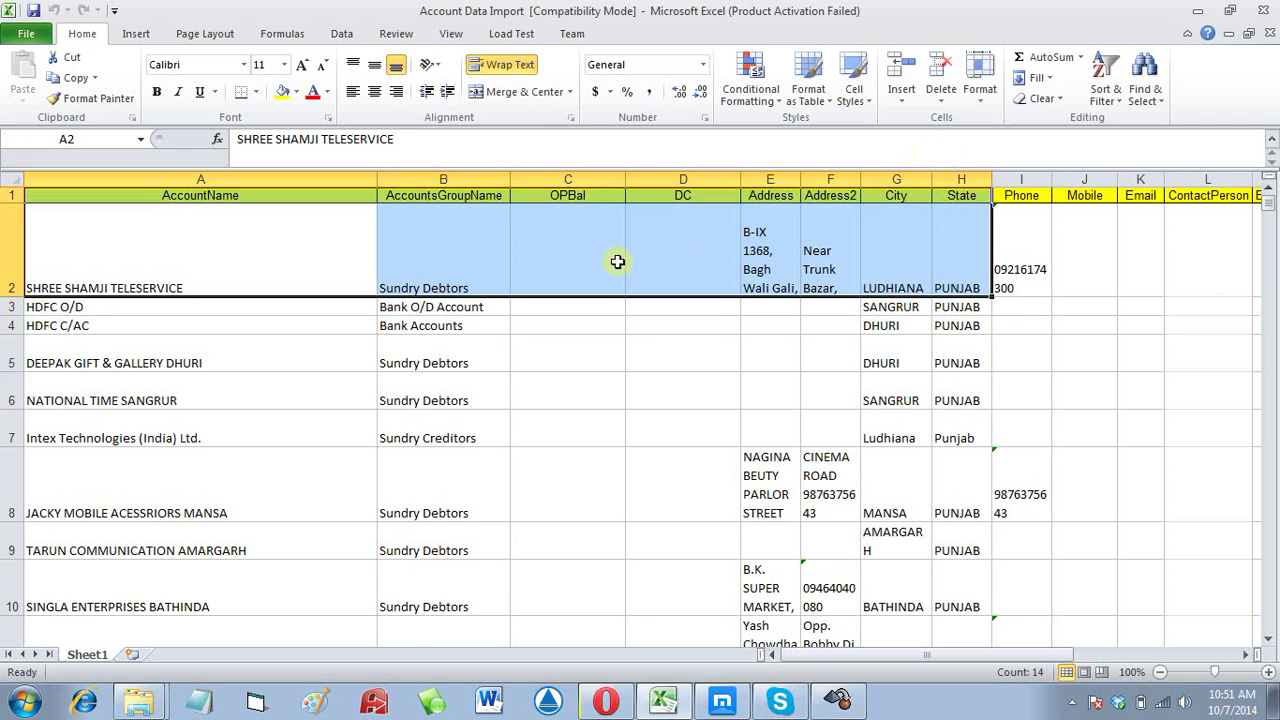
pyautogui.click(612, 260)
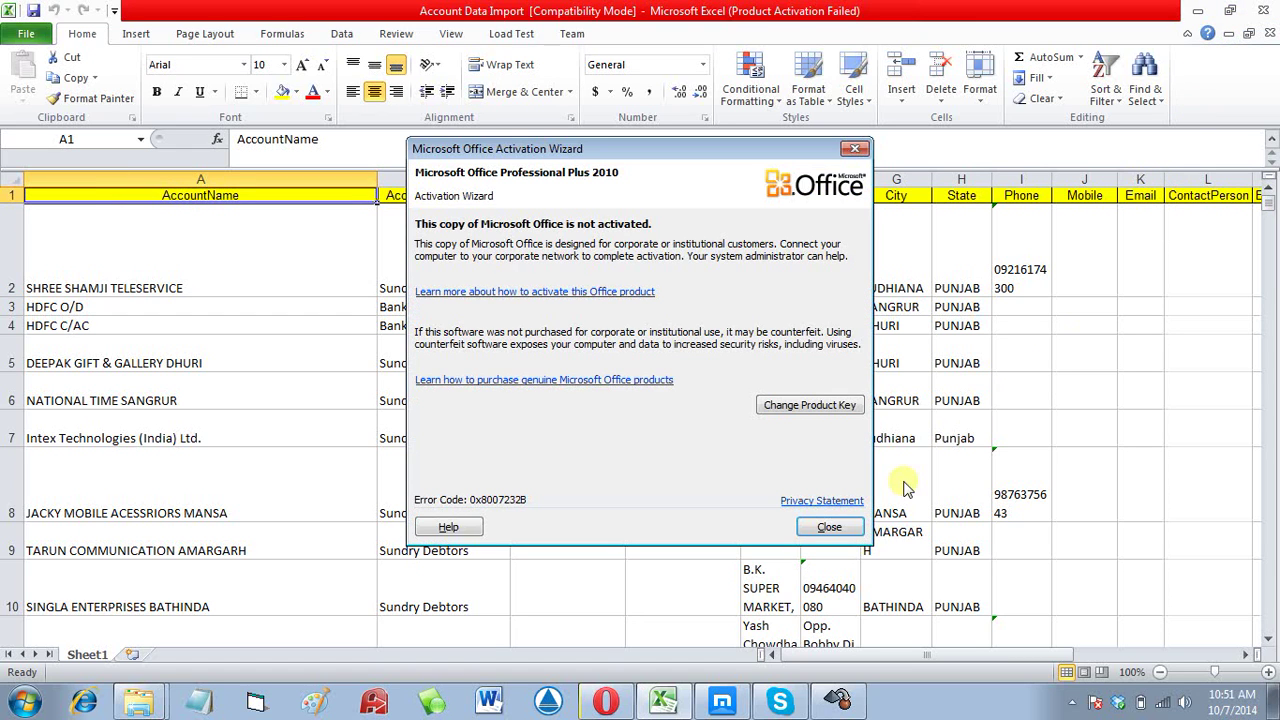
pyautogui.click(829, 527)
pyautogui.click(840, 703)
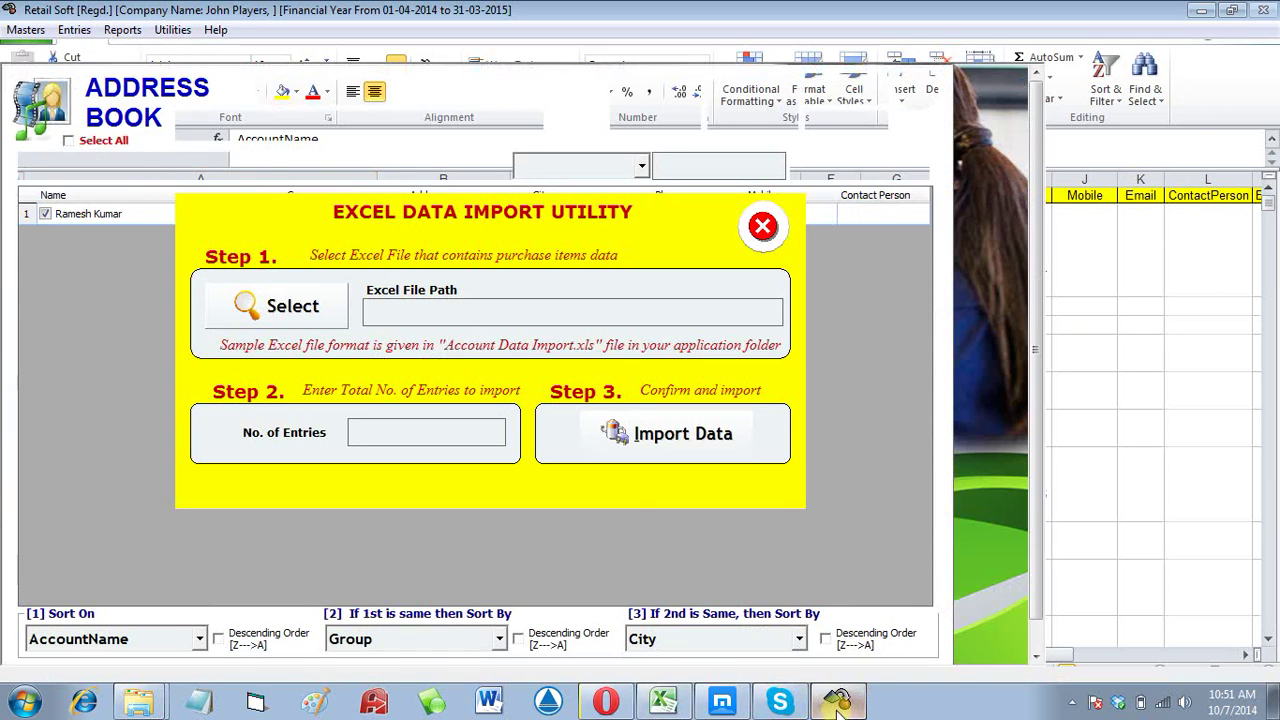
# Step: Choose Account Data Import.xls as the source, set 40 entries, and import the data
pyautogui.click(290, 308)
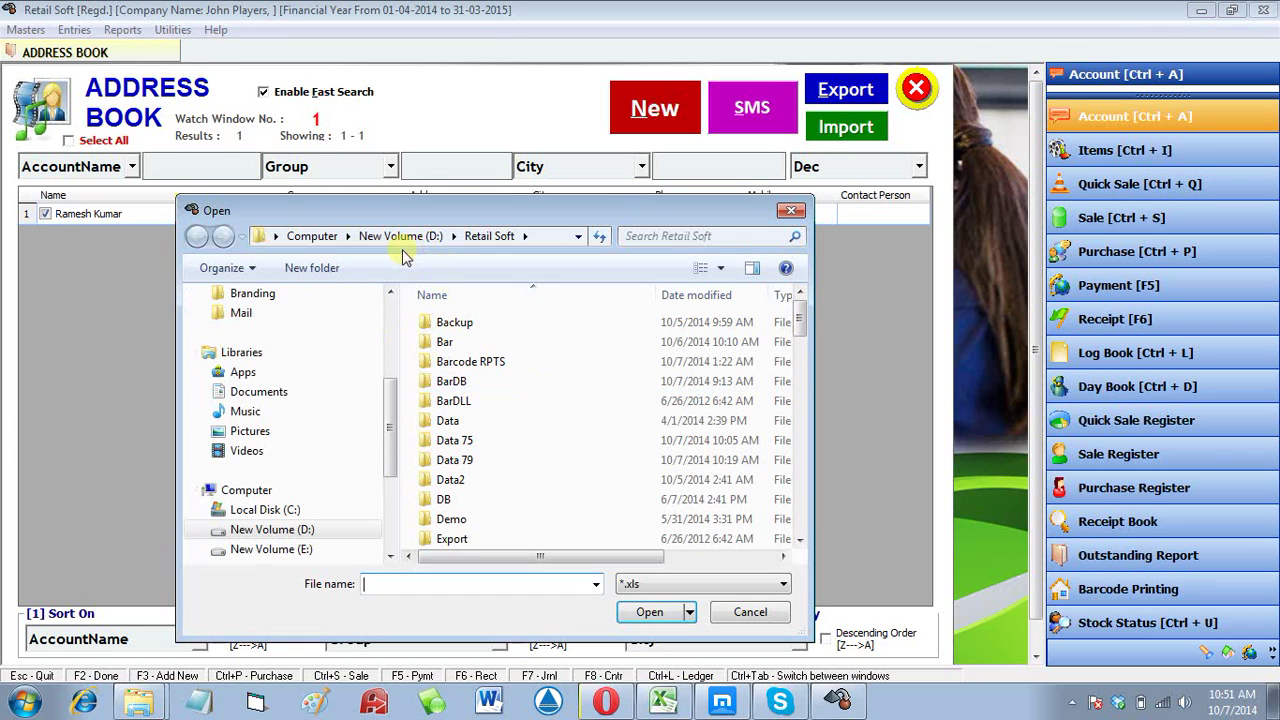
pyautogui.click(487, 360)
pyautogui.press('a')
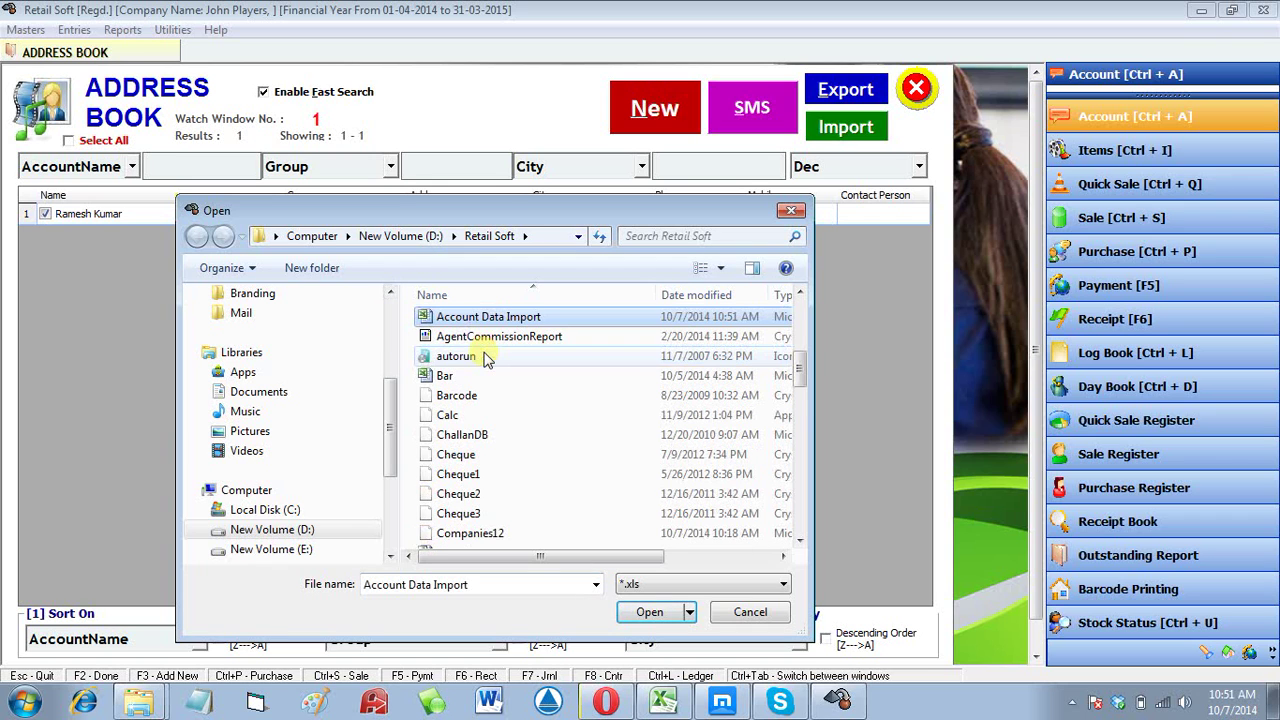
pyautogui.doubleClick(503, 325)
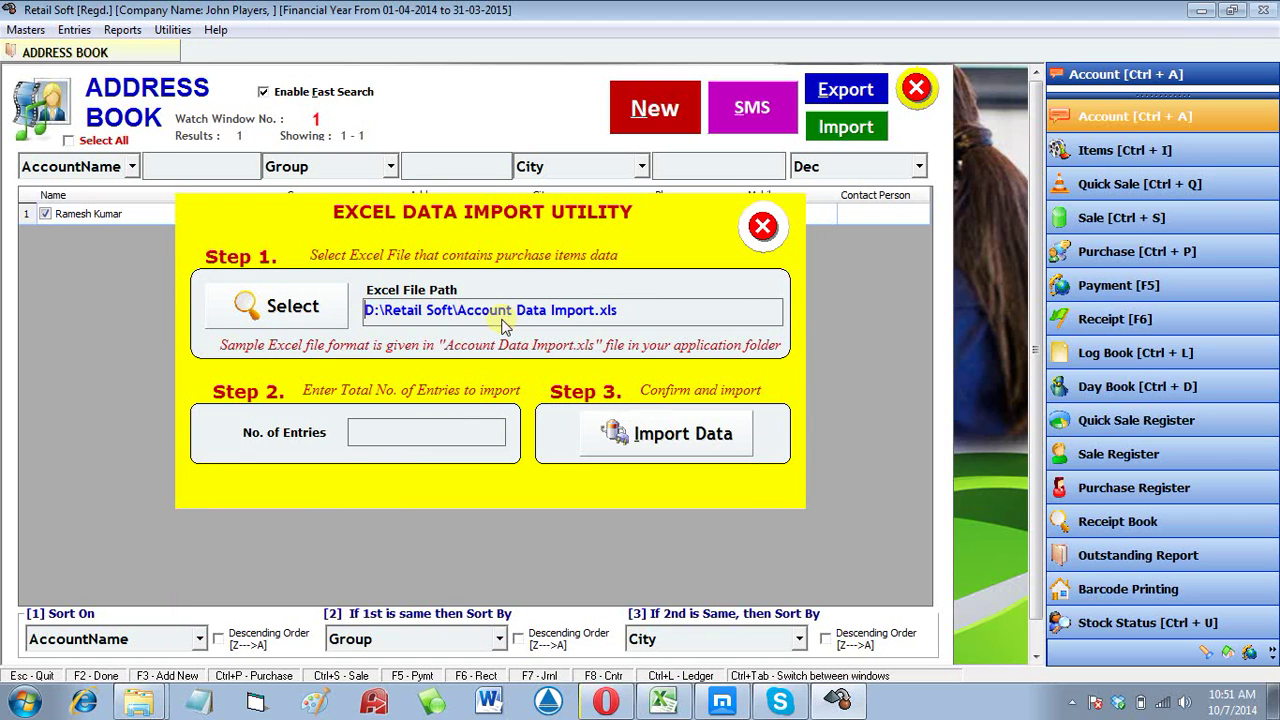
pyautogui.click(440, 433)
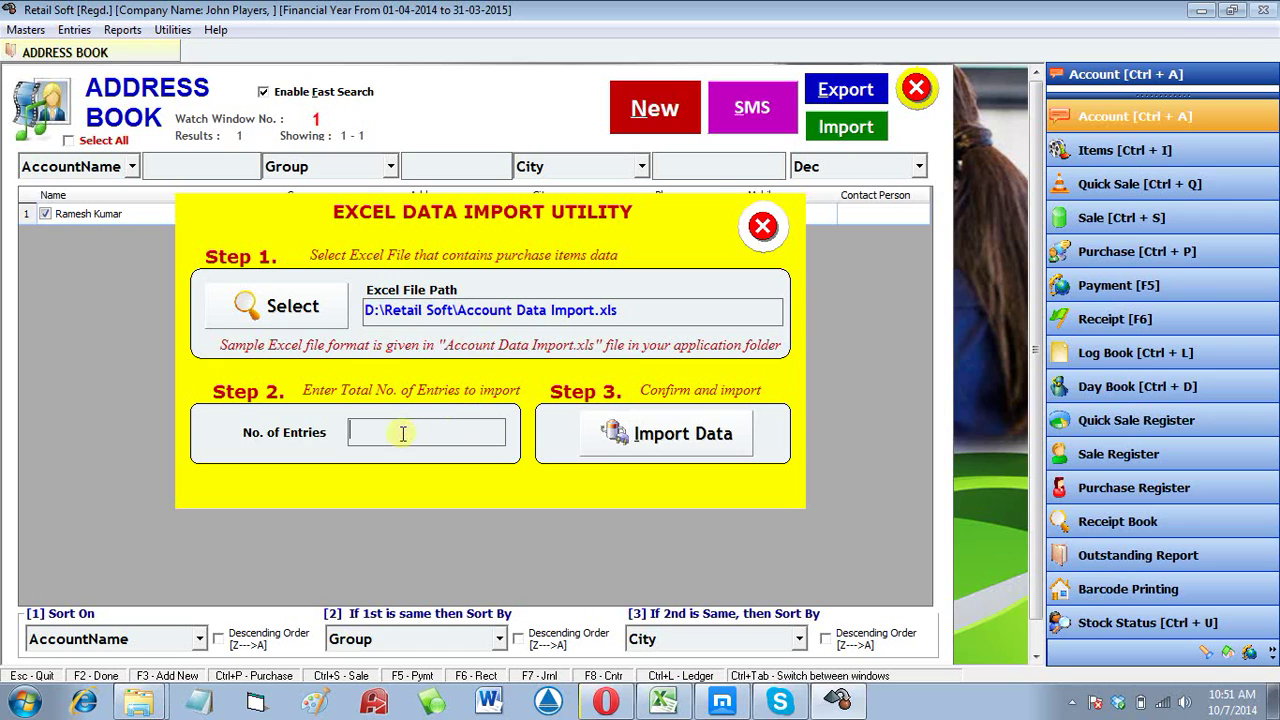
pyautogui.write('40')
pyautogui.click(688, 437)
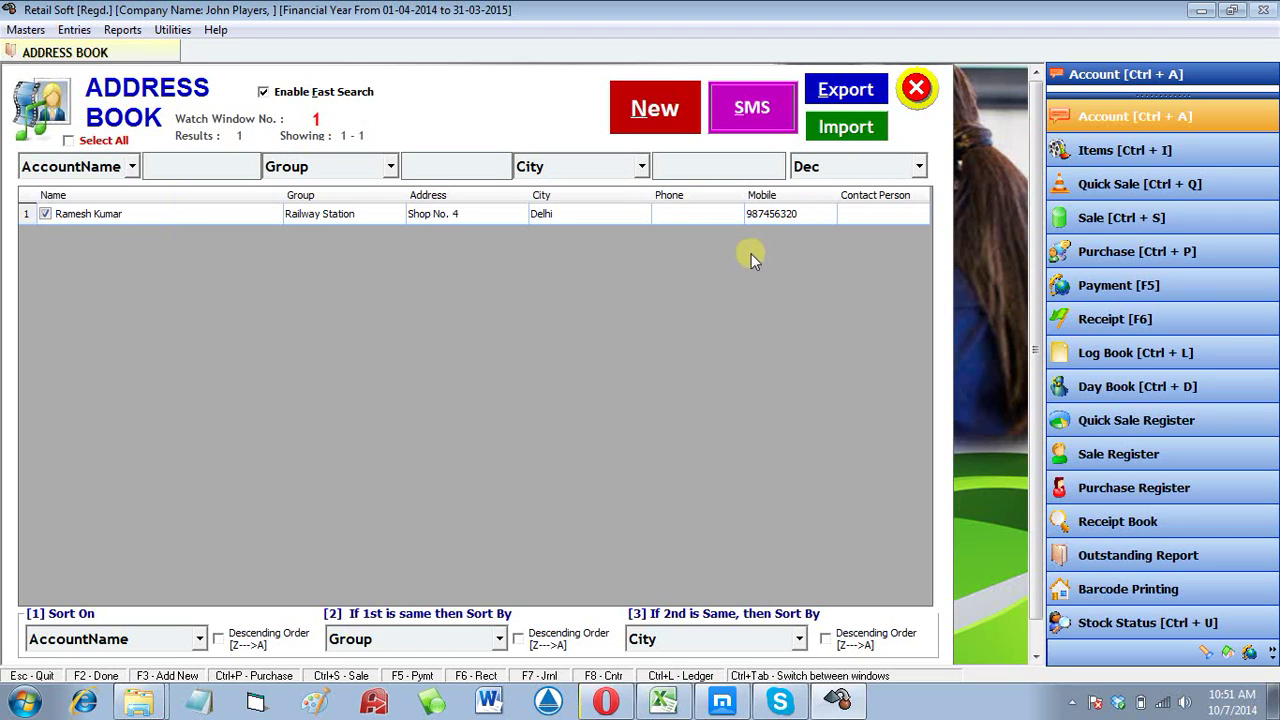
# Step: Export the account list to a.csv, open the saved file, and show the hidden tray icons
pyautogui.click(838, 93)
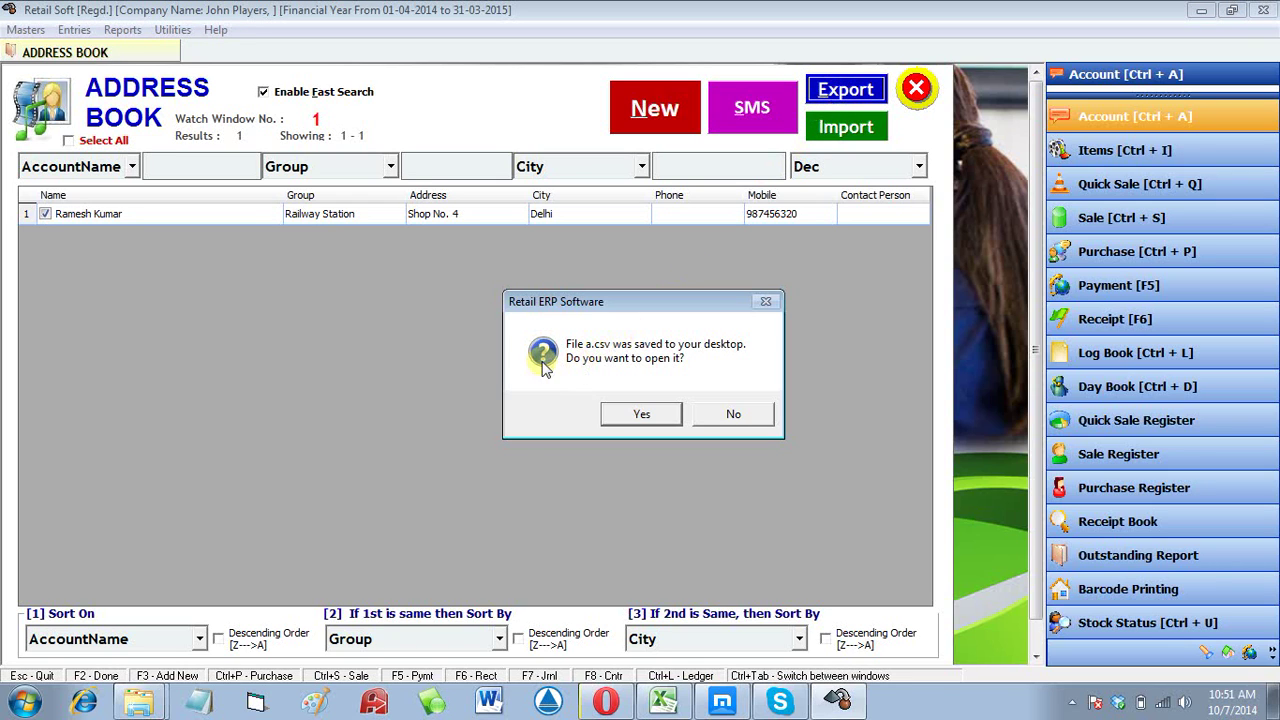
pyautogui.click(664, 416)
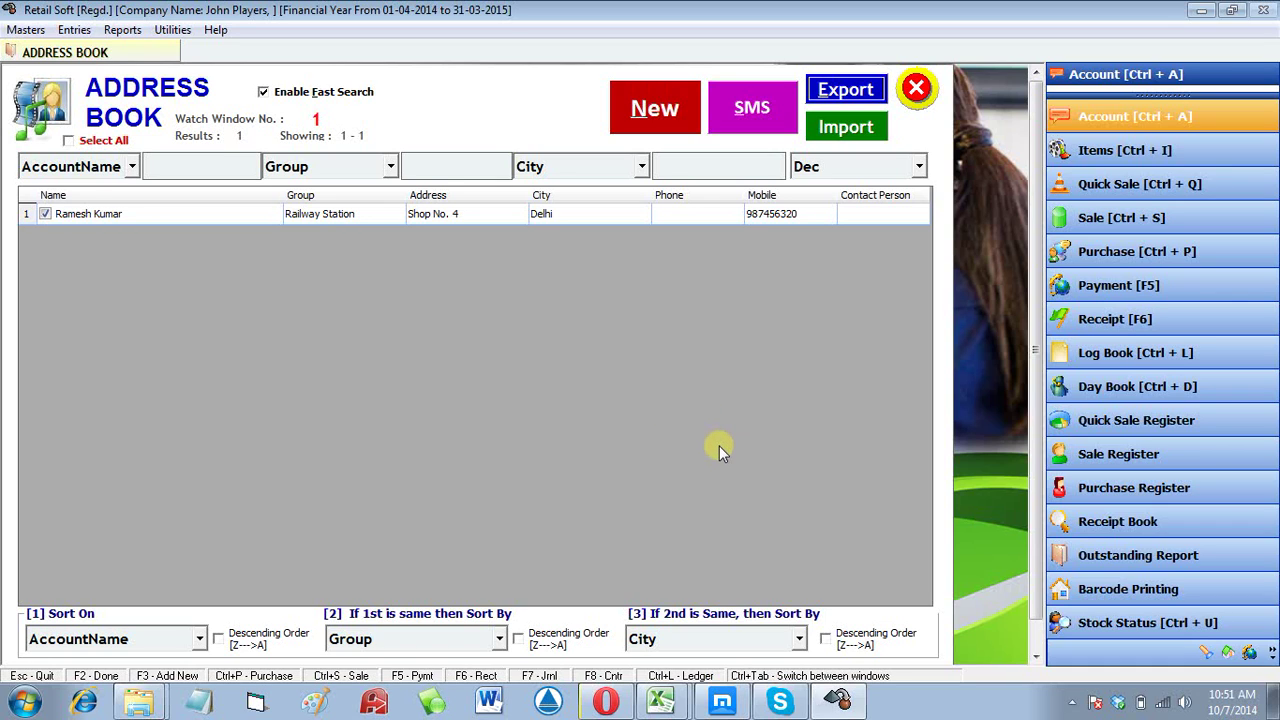
pyautogui.click(1070, 703)
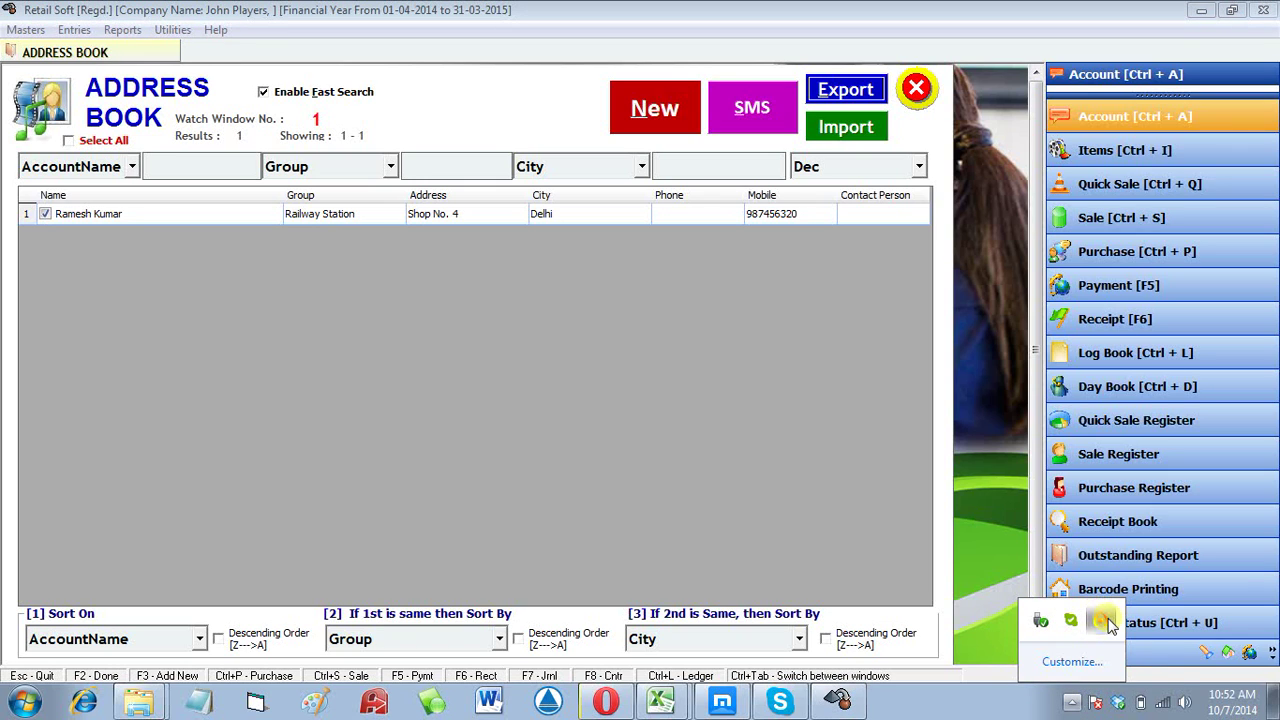